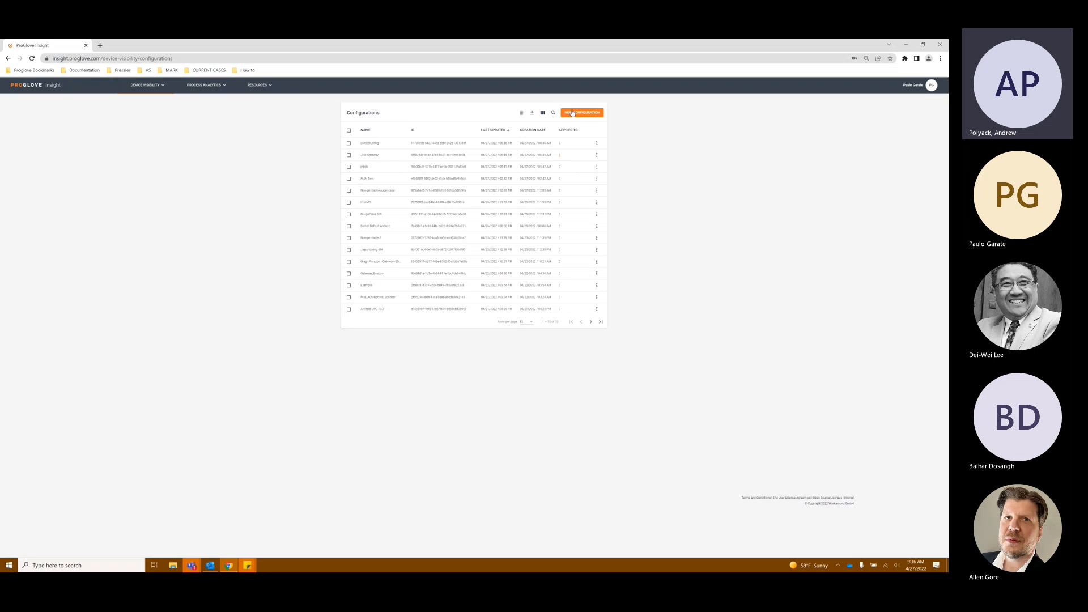
{"action": "left_click", "coordinate": [573, 115]}
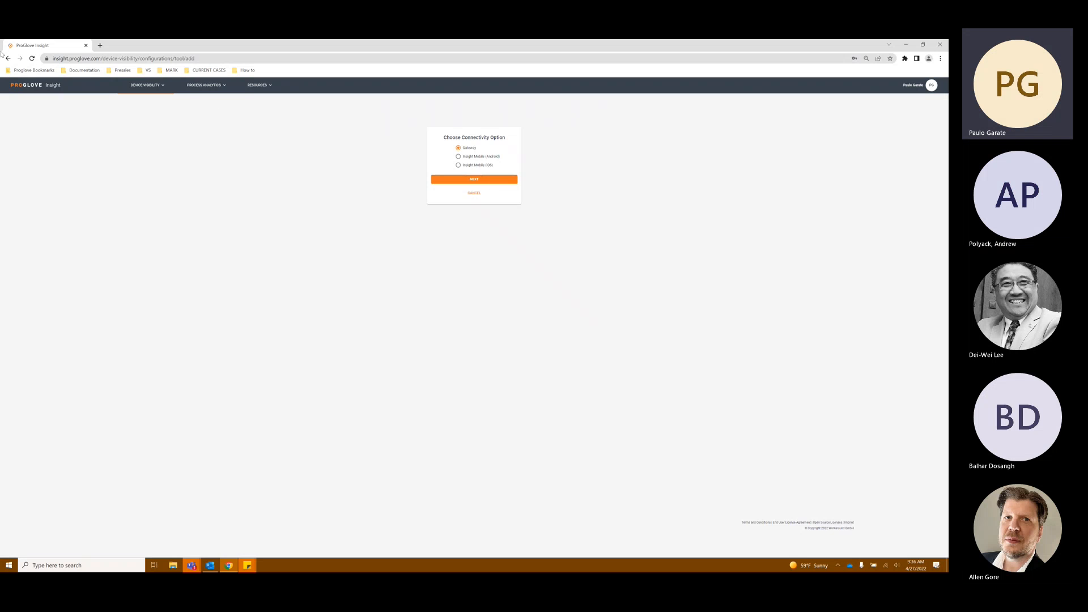
{"action": "left_click", "coordinate": [474, 193]}
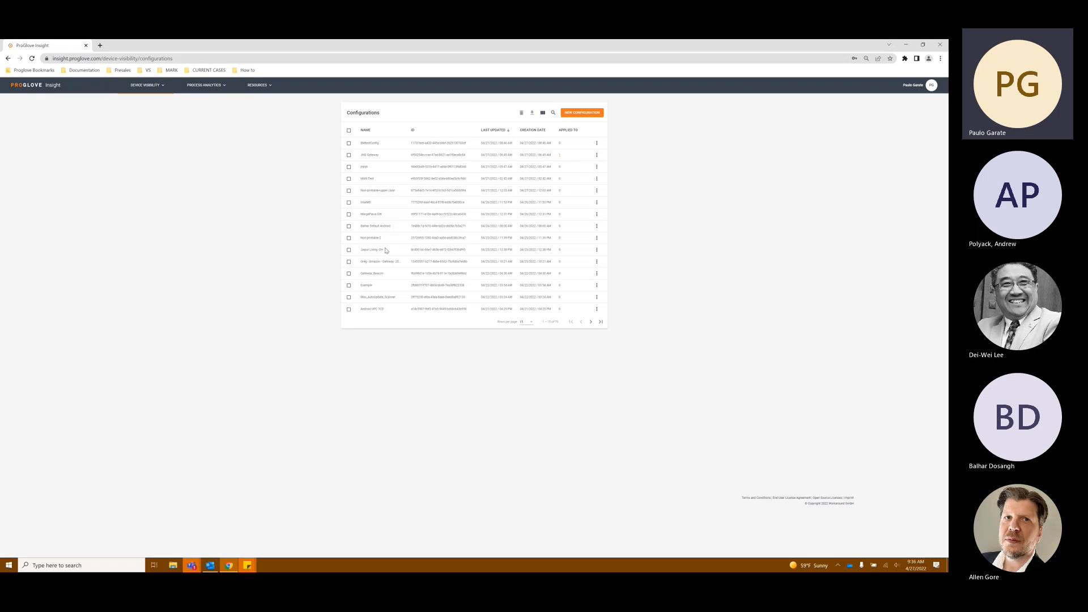
{"action": "left_click", "coordinate": [159, 86]}
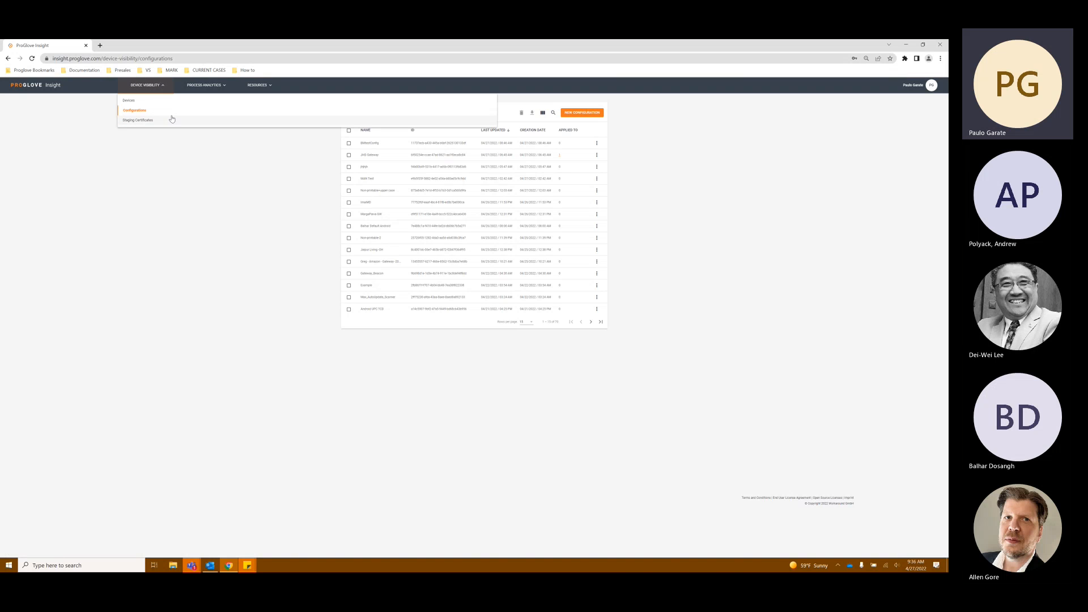
{"action": "left_click", "coordinate": [161, 88]}
{"action": "left_click", "coordinate": [162, 88]}
{"action": "left_click", "coordinate": [144, 112]}
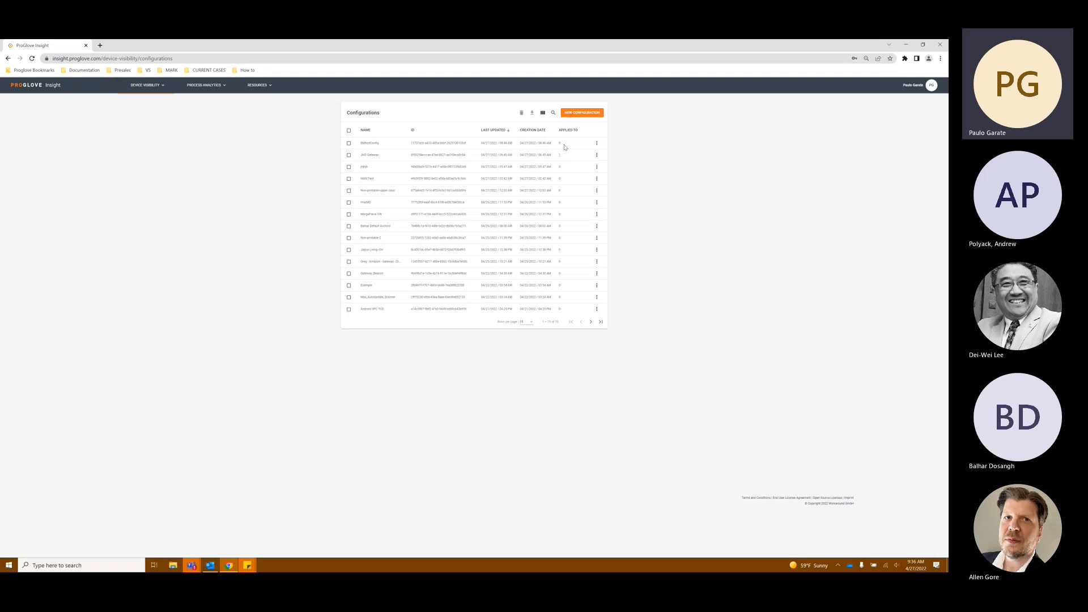
Step: Display the apply-via-barcode QR code for the first configuration in the list, then close it
{"action": "left_click", "coordinate": [597, 145]}
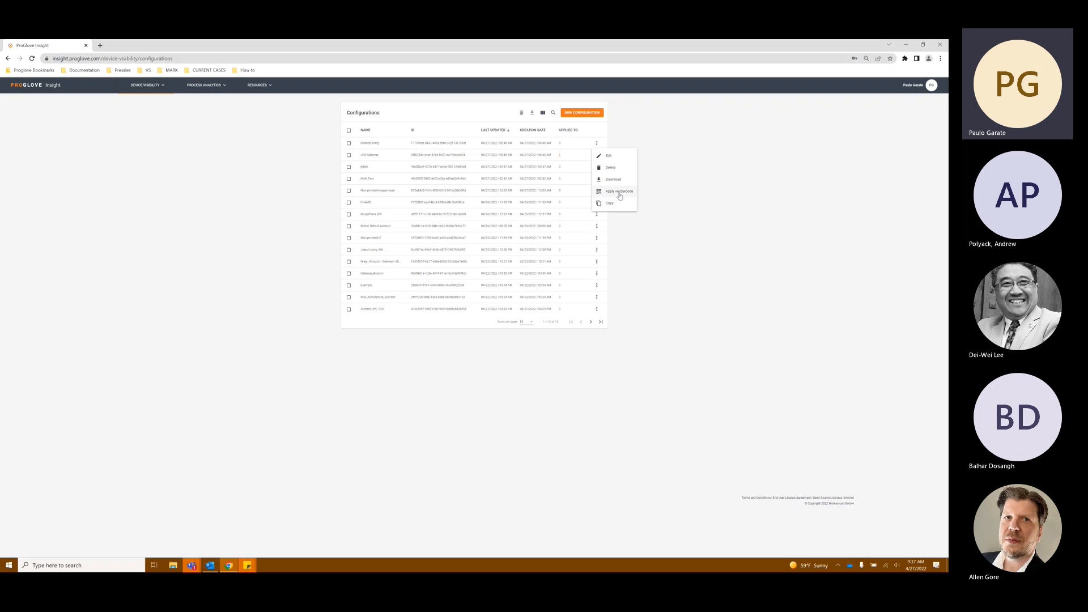
{"action": "left_click", "coordinate": [622, 196]}
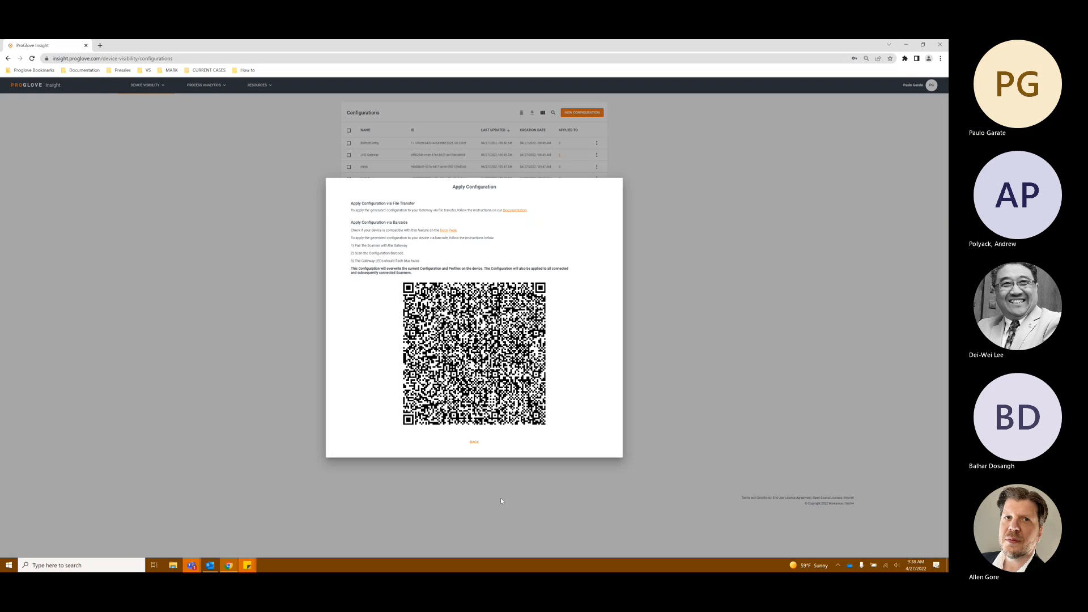
{"action": "left_click", "coordinate": [475, 442]}
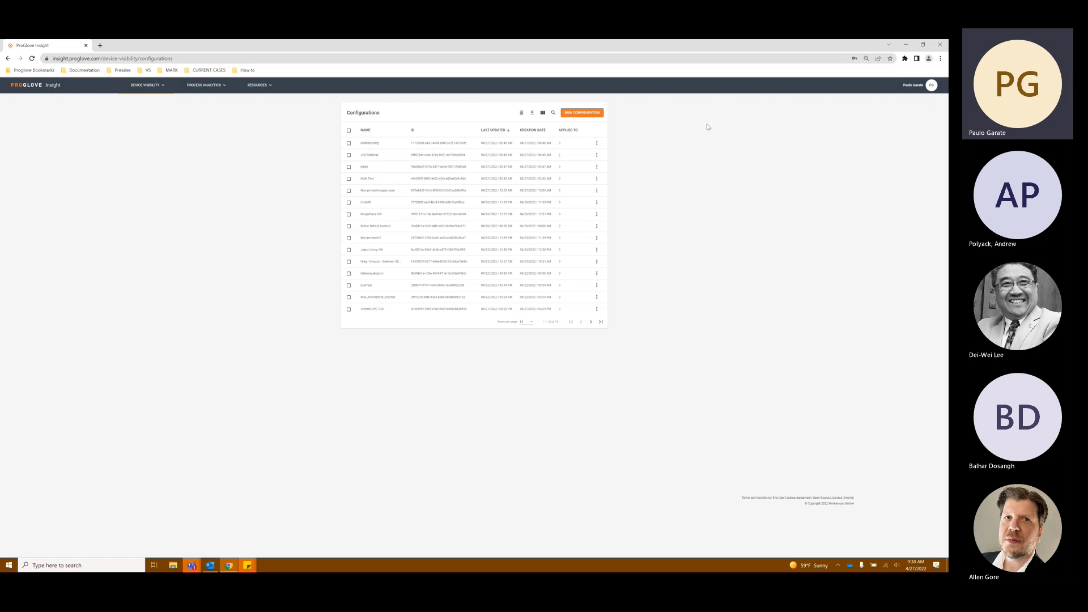
Step: Start a new configuration file using the Gateway connectivity option
{"action": "left_click", "coordinate": [597, 143]}
{"action": "left_click", "coordinate": [636, 130]}
{"action": "left_click", "coordinate": [589, 116]}
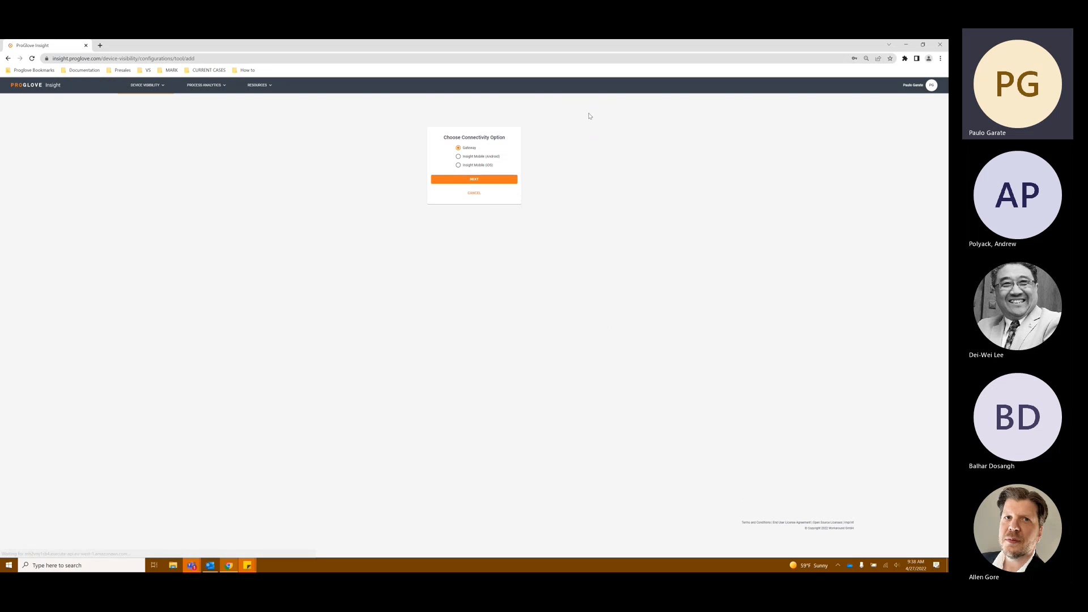
{"action": "left_click", "coordinate": [471, 186]}
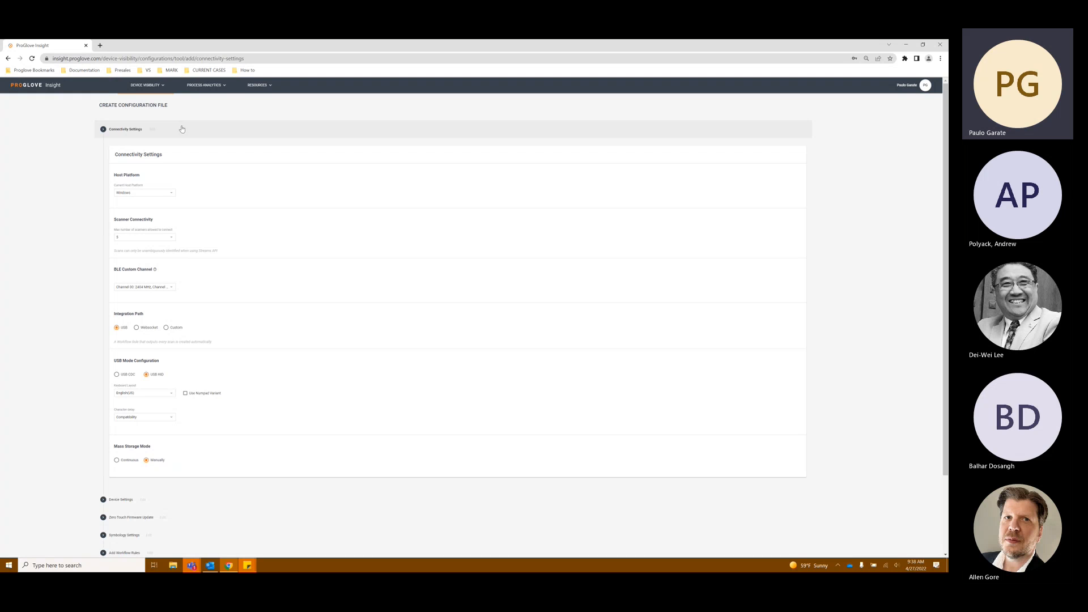
Step: Set the host platform of the new configuration to Windows
{"action": "scroll", "coordinate": [210, 172], "scroll_direction": "down", "scroll_amount": 2}
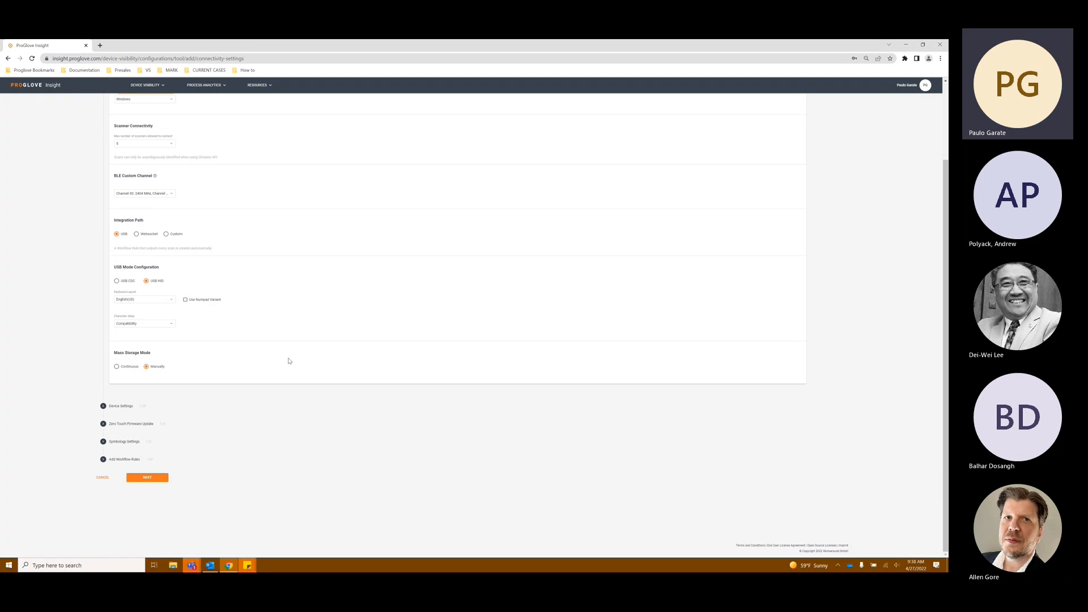
{"action": "scroll", "coordinate": [172, 442], "scroll_direction": "up", "scroll_amount": 2}
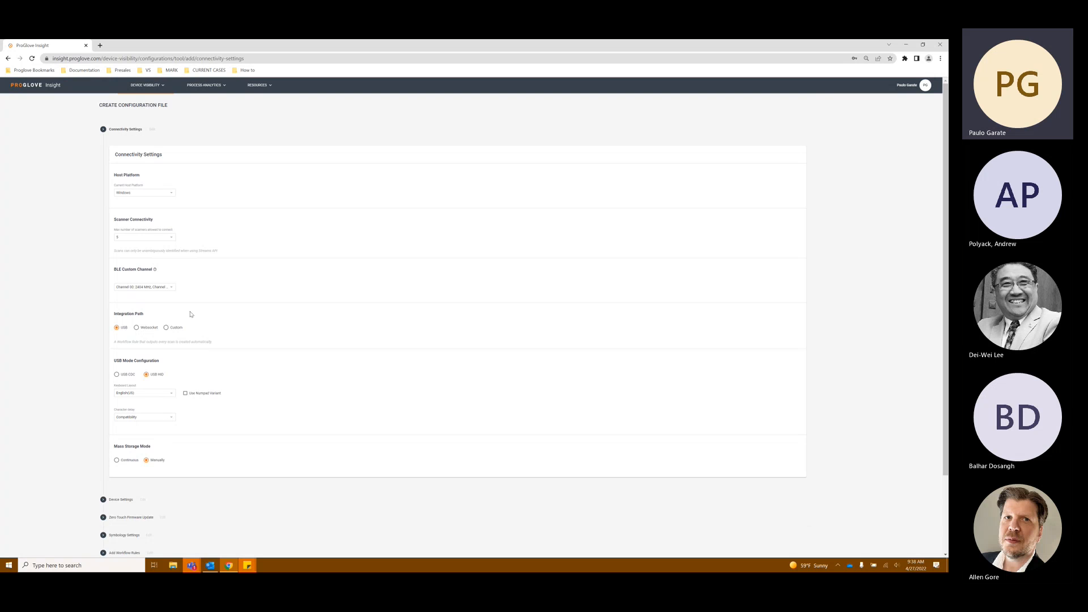
{"action": "left_click", "coordinate": [149, 194]}
{"action": "left_click", "coordinate": [196, 196]}
{"action": "left_click", "coordinate": [169, 195]}
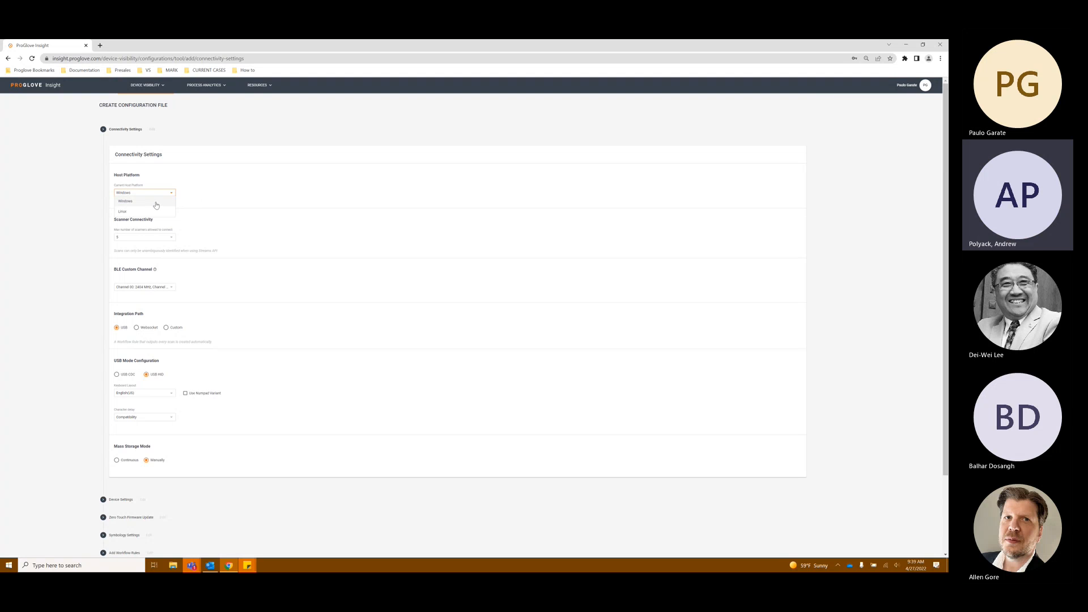
{"action": "left_click", "coordinate": [157, 205]}
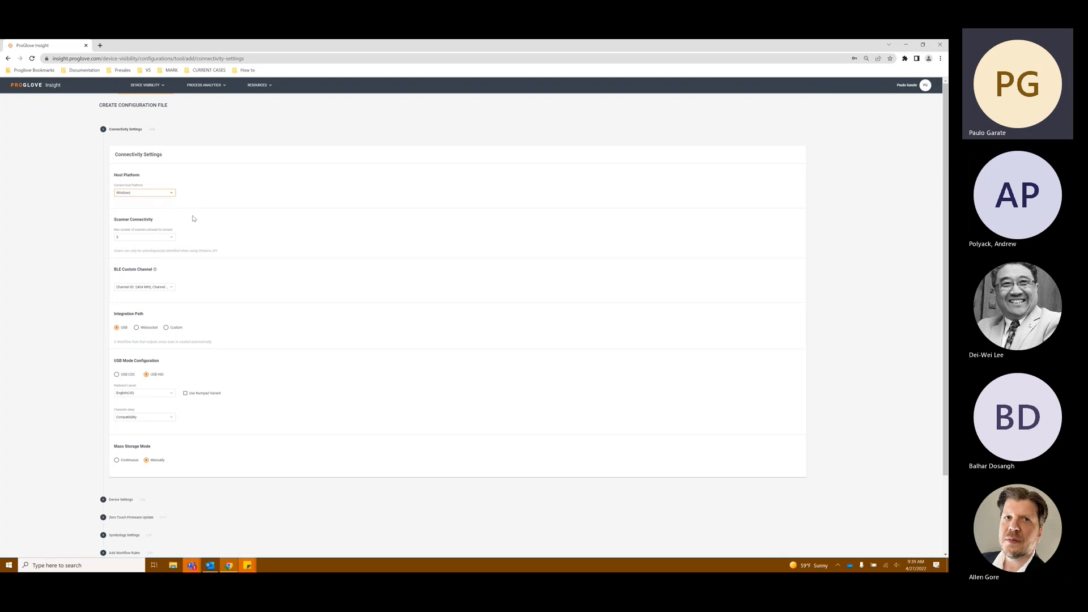
Step: Set the maximum number of connected scanners to 1
{"action": "left_click", "coordinate": [172, 238]}
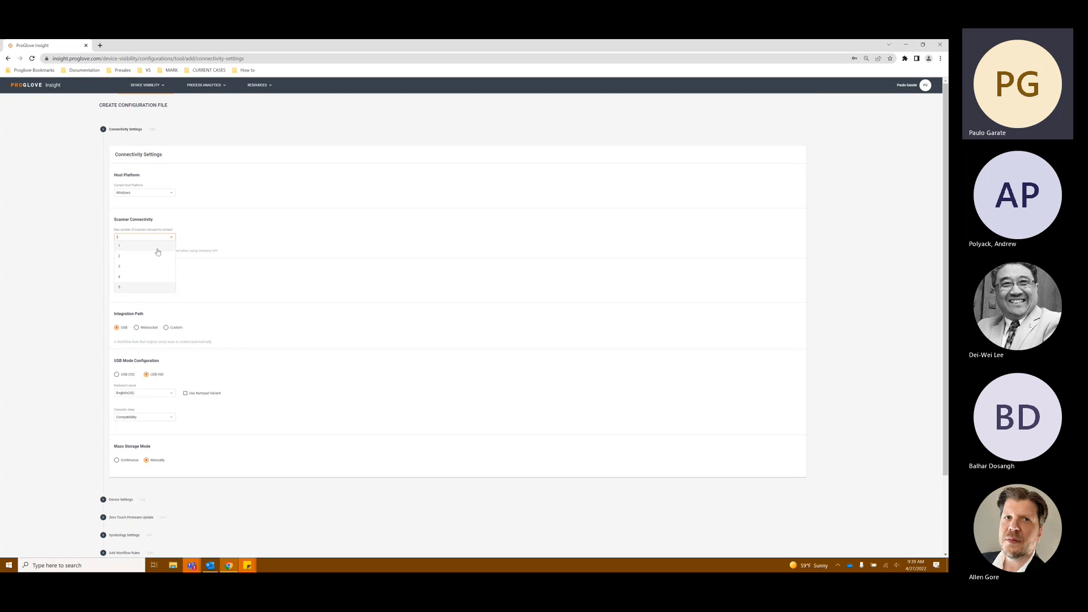
{"action": "left_click", "coordinate": [218, 244]}
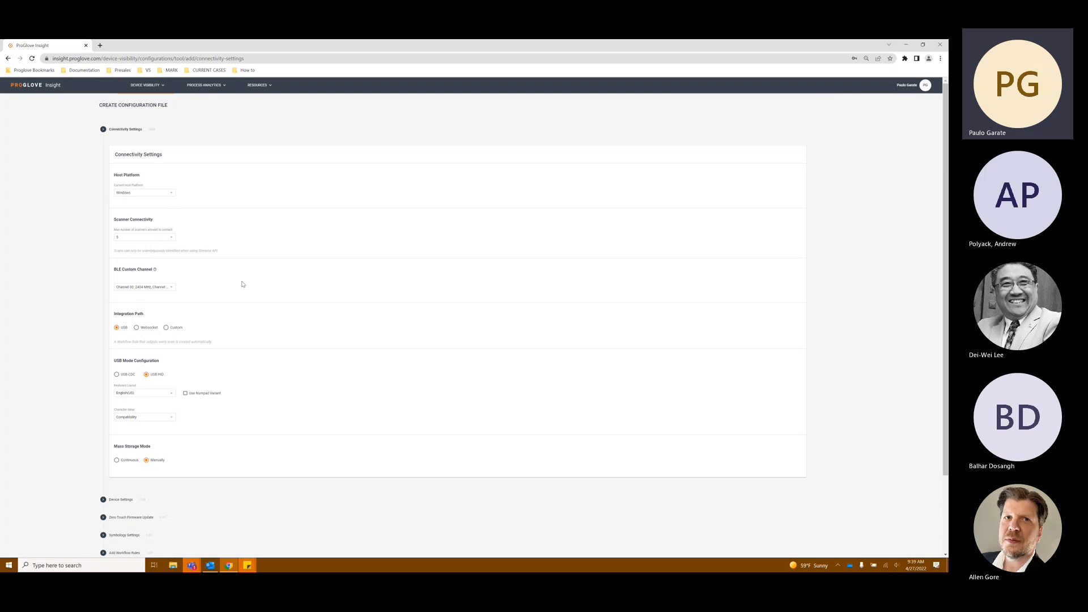
{"action": "left_click", "coordinate": [168, 240]}
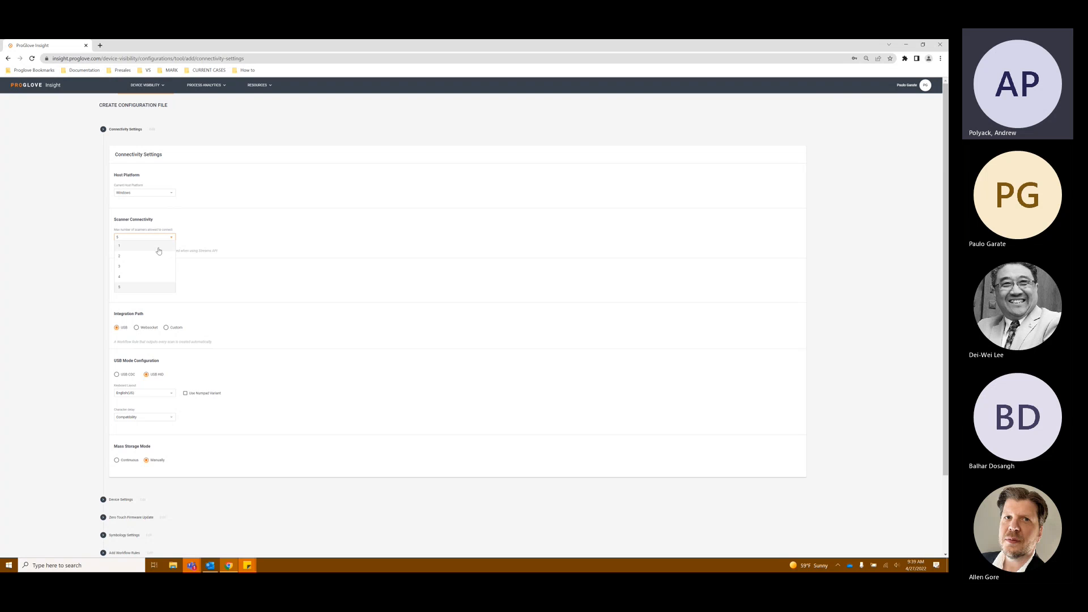
{"action": "left_click", "coordinate": [159, 247]}
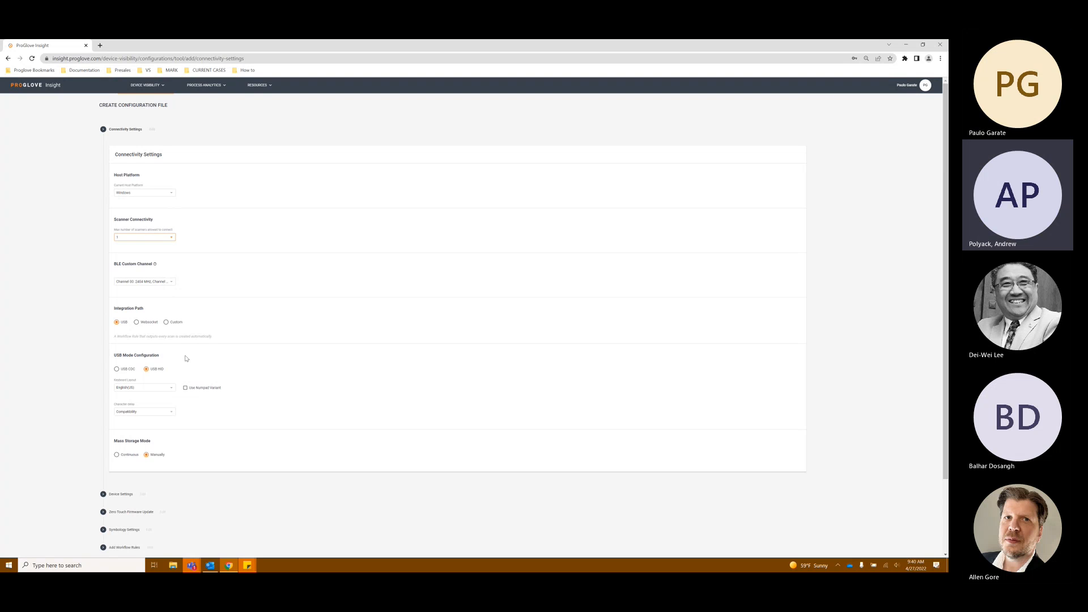
Step: Review the list of available BLE custom channels
{"action": "left_click", "coordinate": [221, 279]}
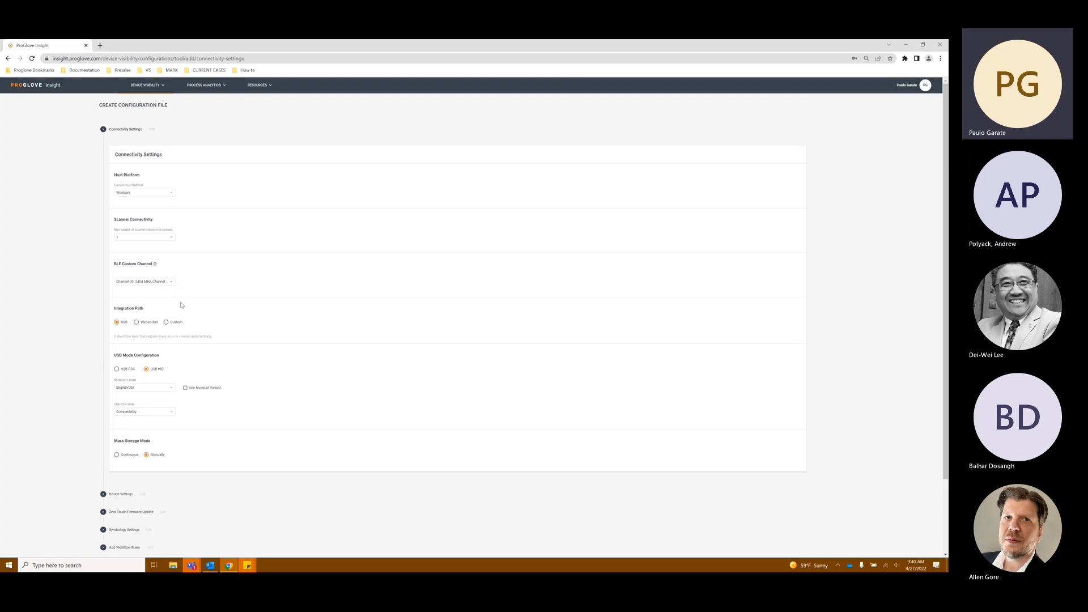
{"action": "left_click", "coordinate": [171, 283]}
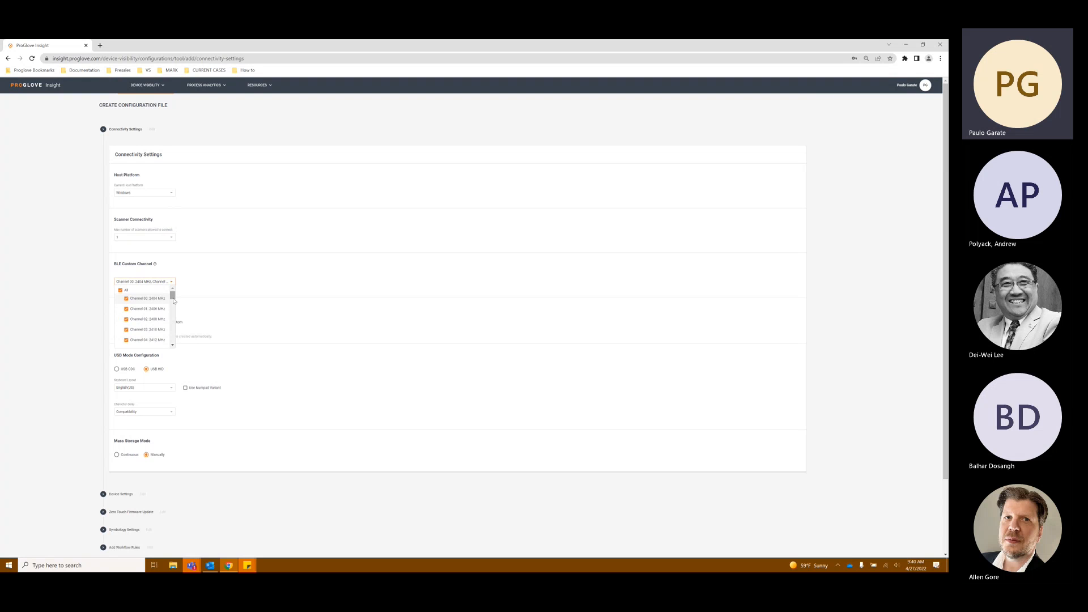
{"action": "left_click", "coordinate": [209, 279]}
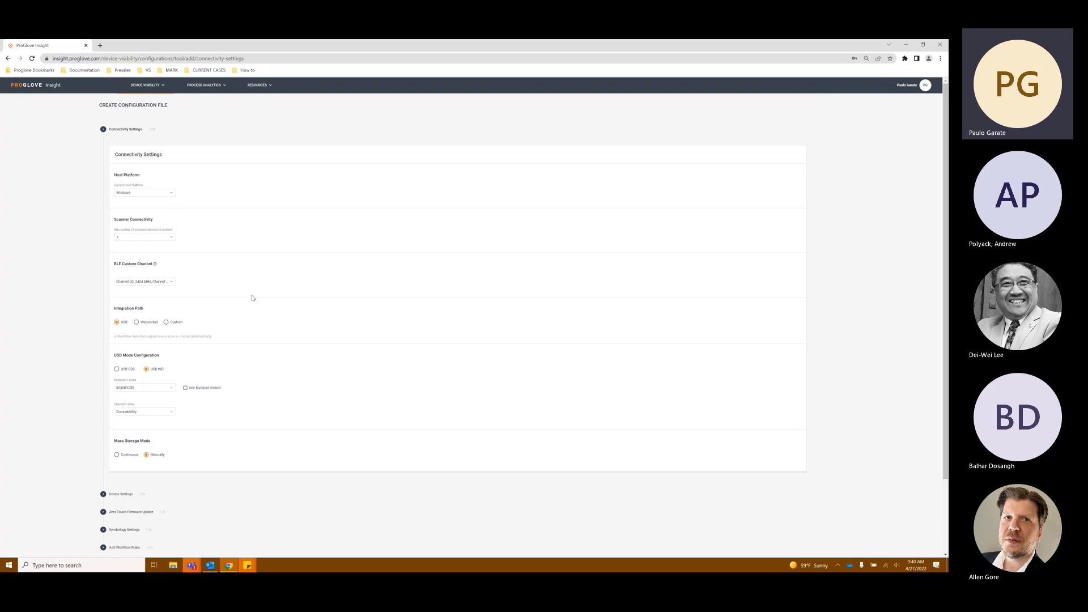
{"action": "left_click", "coordinate": [149, 283]}
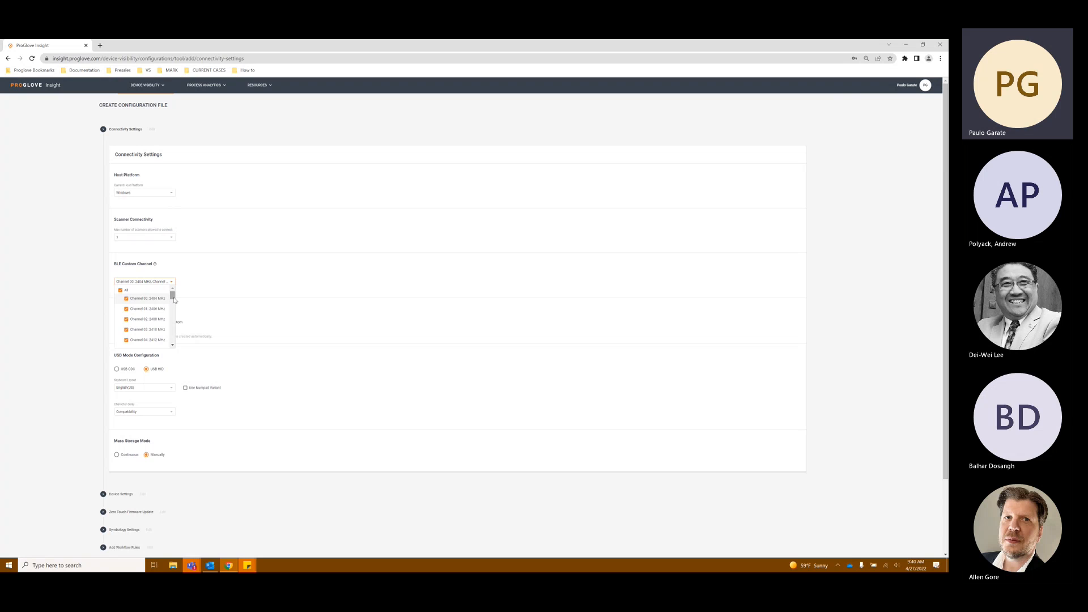
{"action": "mouse_move", "coordinate": [174, 299]}
{"action": "left_mouse_down"}
{"action": "mouse_move", "coordinate": [172, 323]}
{"action": "mouse_move", "coordinate": [169, 300]}
{"action": "left_mouse_up"}
{"action": "left_click", "coordinate": [267, 355]}
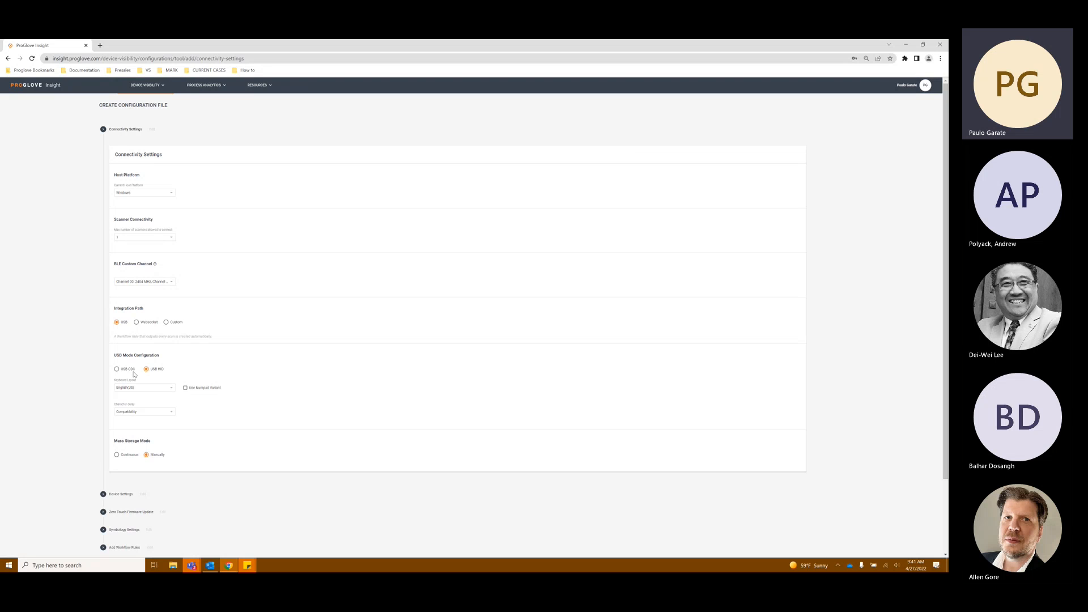
{"action": "left_click", "coordinate": [128, 371]}
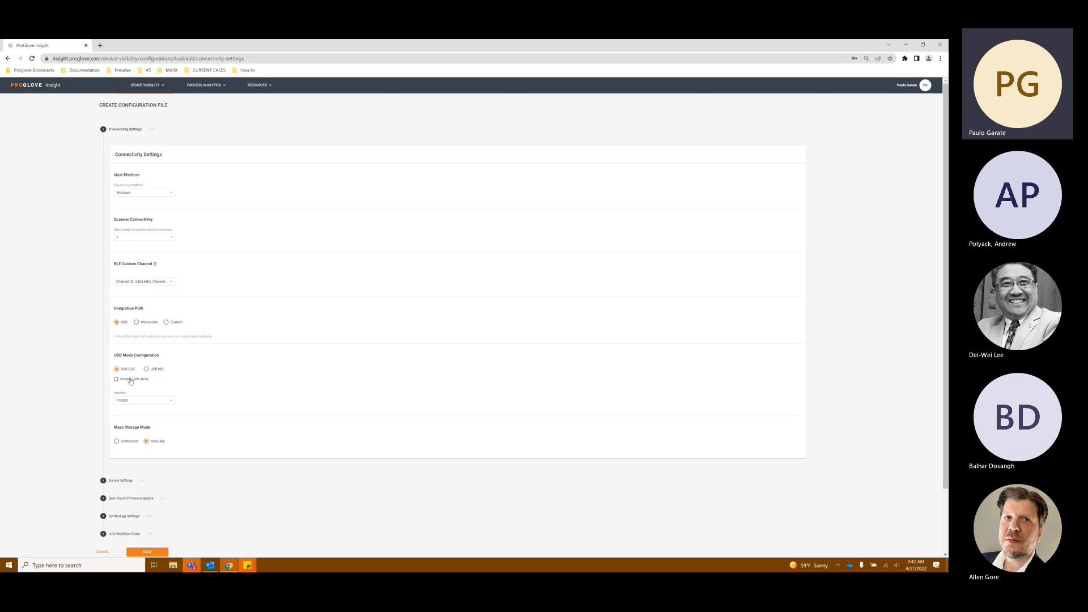
{"action": "left_click", "coordinate": [137, 402]}
{"action": "left_click", "coordinate": [159, 387]}
{"action": "left_click", "coordinate": [147, 370]}
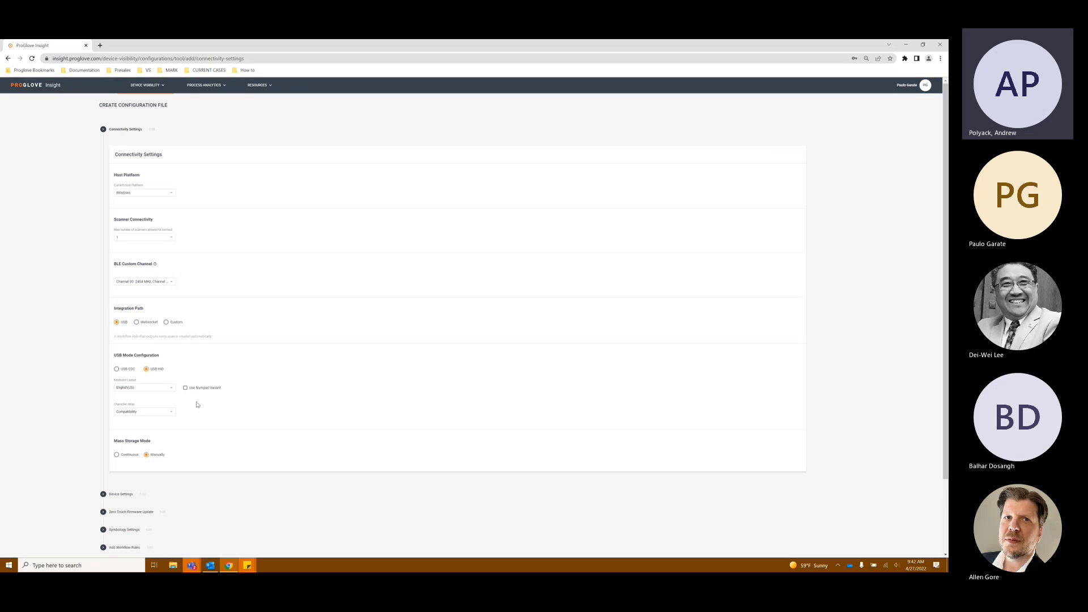
Step: Set the USB HID keyboard layout to English(US) and review the character delay options
{"action": "left_click", "coordinate": [170, 388]}
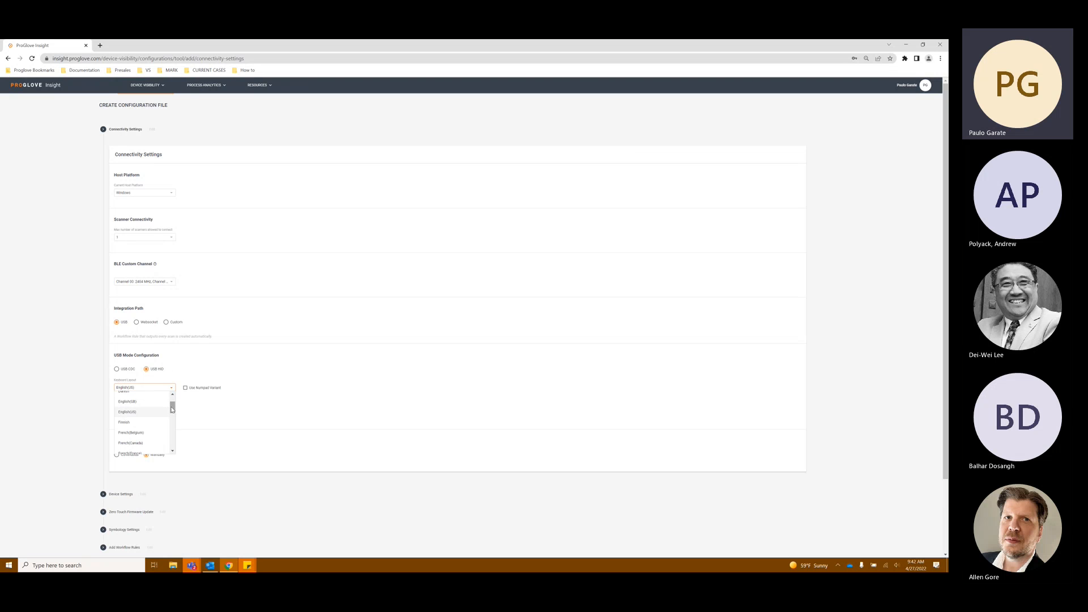
{"action": "left_click", "coordinate": [182, 411]}
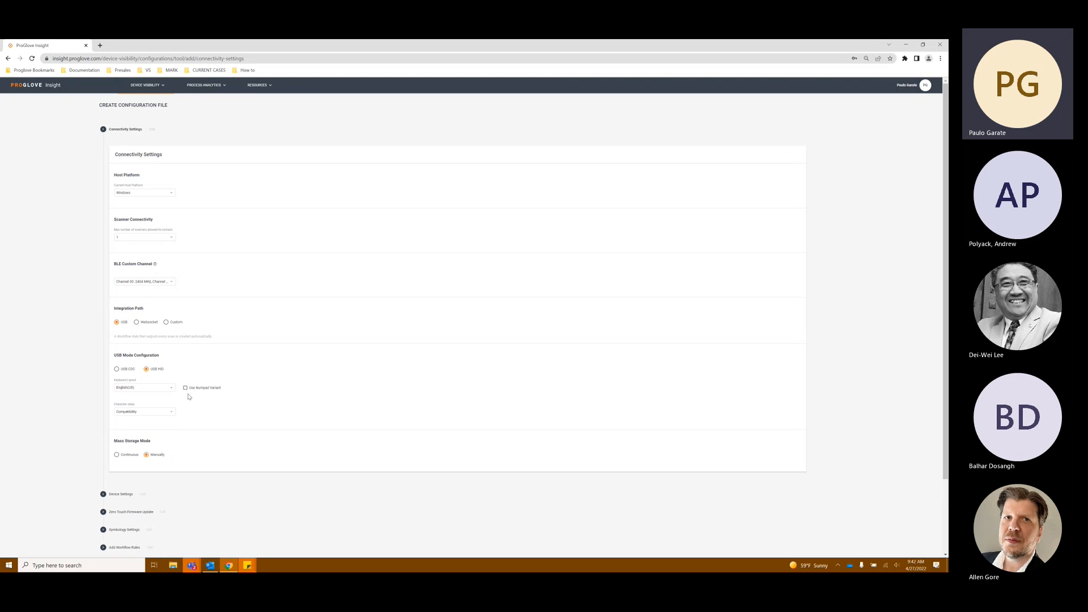
{"action": "left_click", "coordinate": [170, 416]}
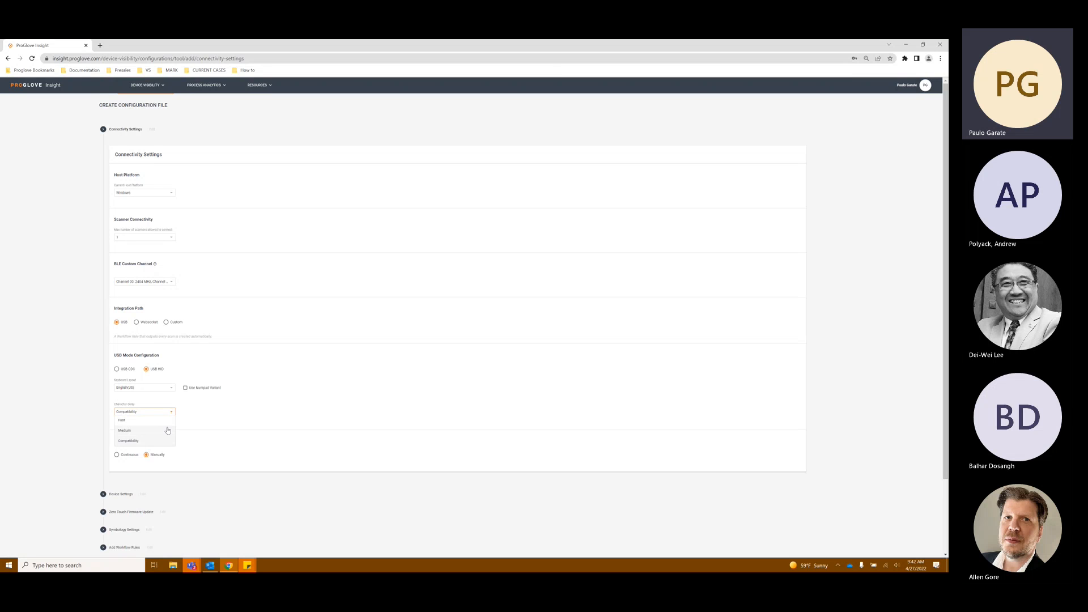
{"action": "left_click", "coordinate": [191, 417]}
{"action": "left_click", "coordinate": [171, 412]}
{"action": "left_click", "coordinate": [197, 425]}
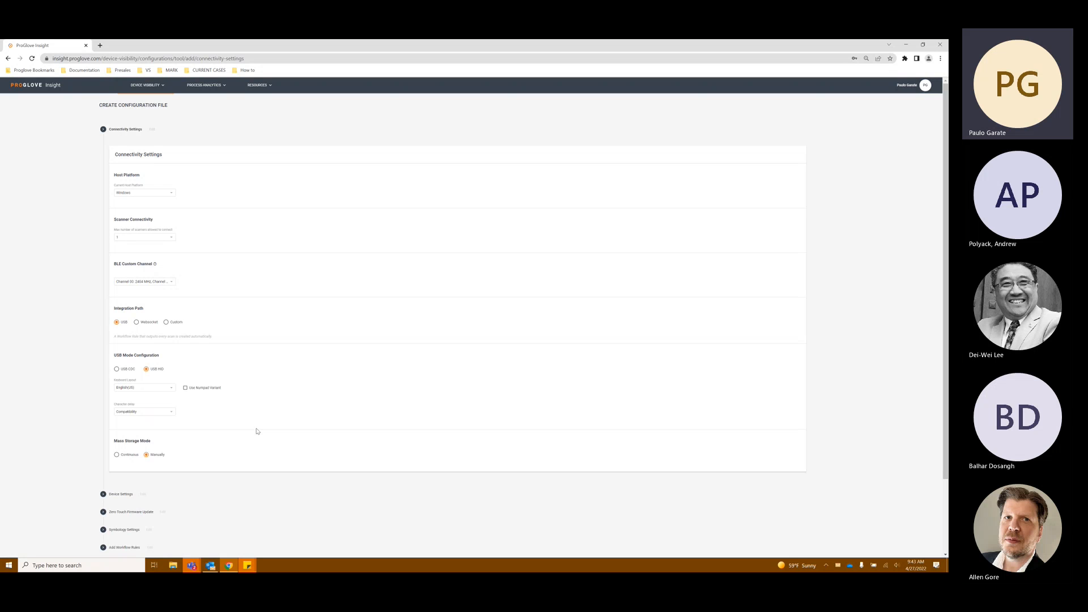
{"action": "left_click", "coordinate": [151, 413]}
{"action": "left_click", "coordinate": [193, 419]}
{"action": "right_click", "coordinate": [173, 565]}
{"action": "left_click", "coordinate": [164, 537]}
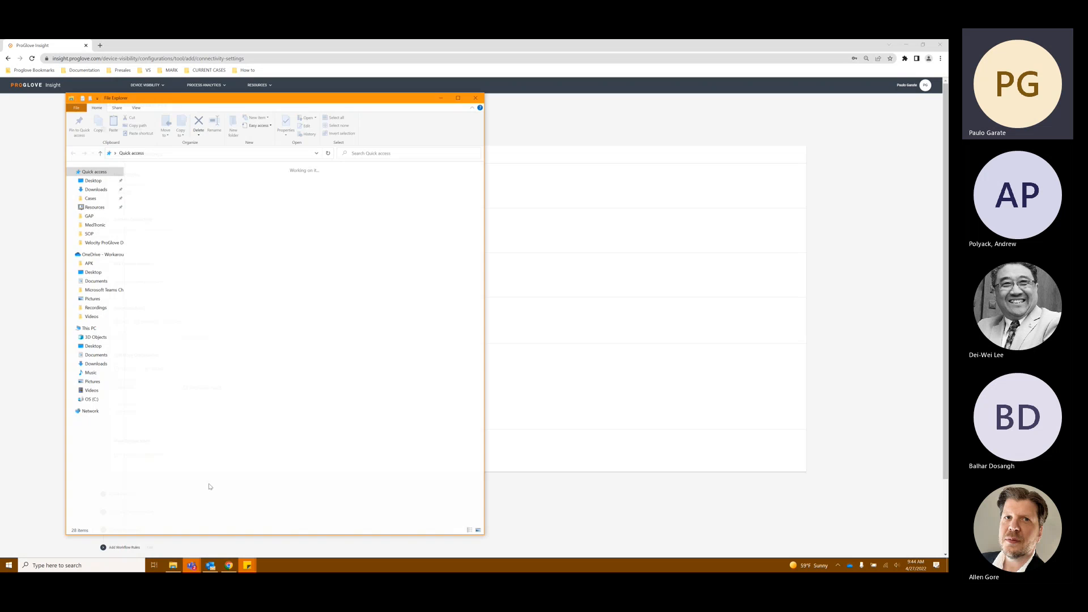
{"action": "left_click", "coordinate": [441, 97]}
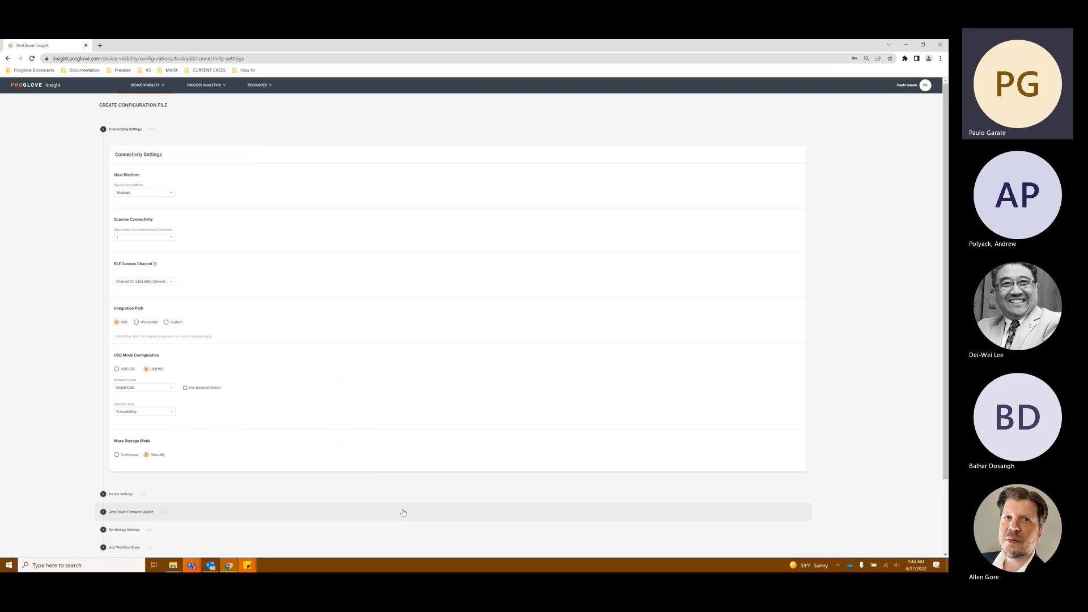
Step: Open the Device Settings section and enable Picklist Mode in the engine settings
{"action": "scroll", "coordinate": [403, 512], "scroll_direction": "down", "scroll_amount": 3}
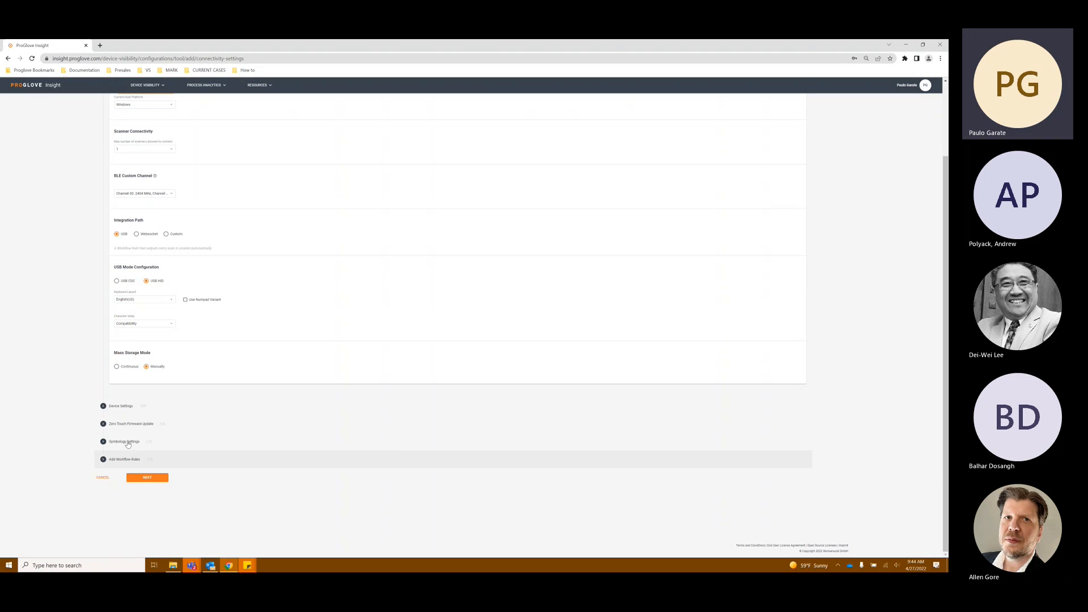
{"action": "left_click", "coordinate": [108, 408]}
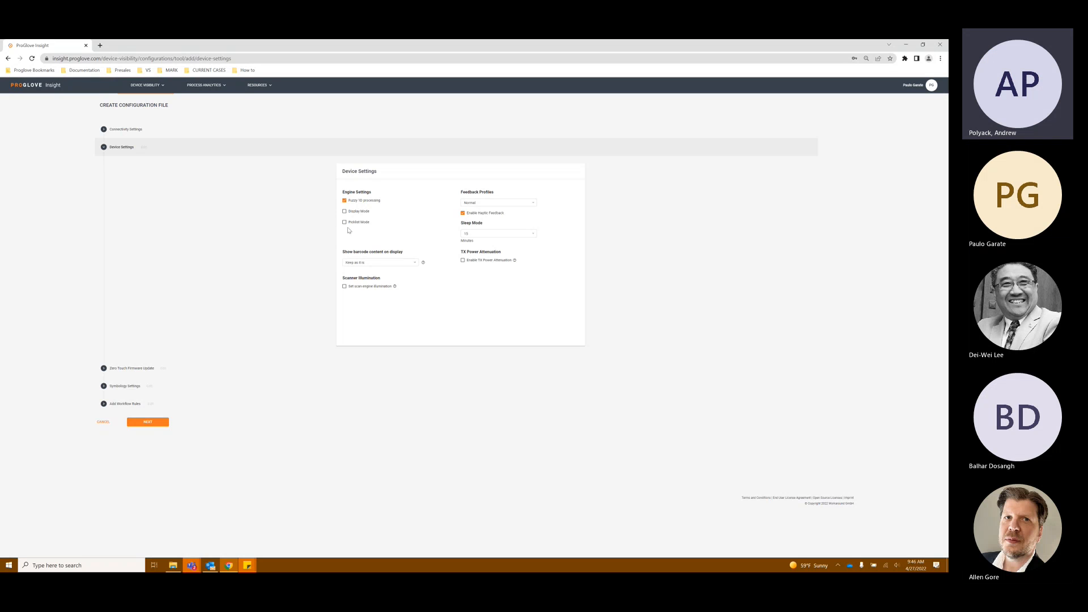
{"action": "left_click", "coordinate": [344, 223]}
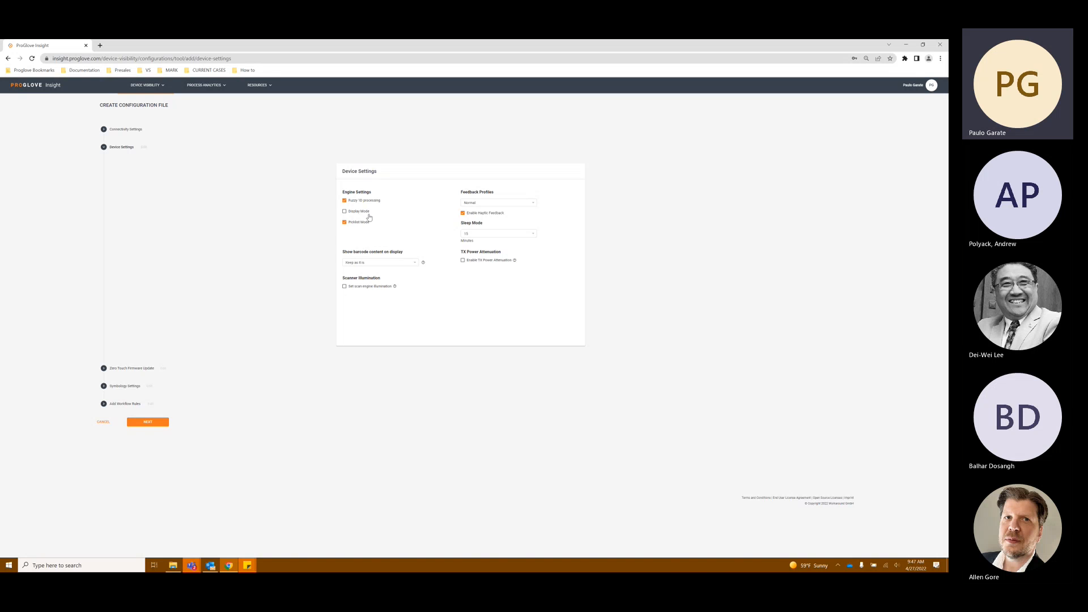
Step: Check the barcode display options and enable the scan-engine illumination setting
{"action": "left_click", "coordinate": [416, 265]}
{"action": "left_click", "coordinate": [422, 289]}
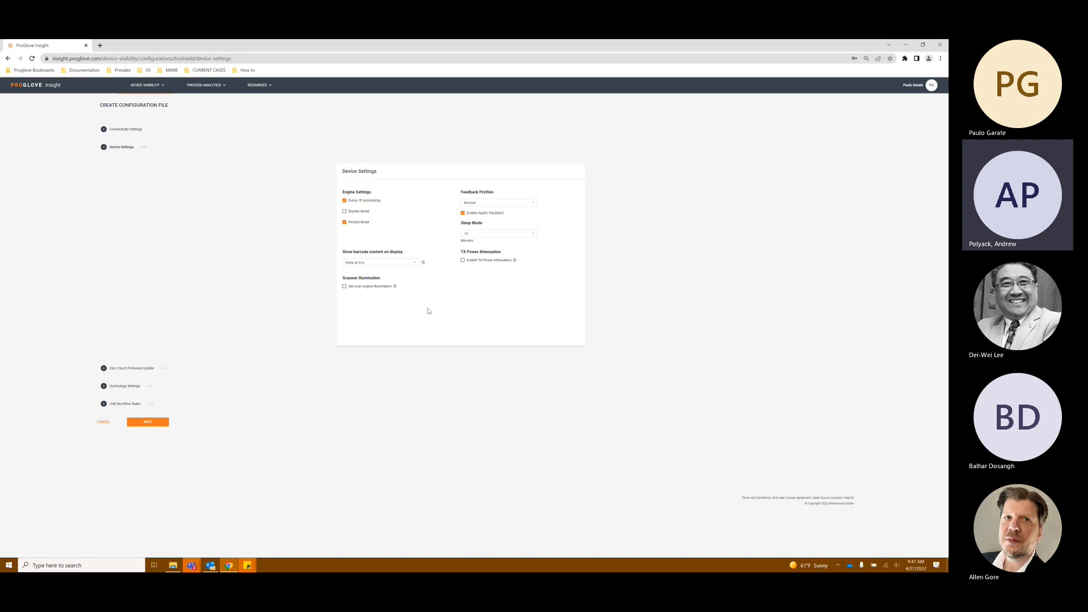
{"action": "left_click", "coordinate": [371, 288]}
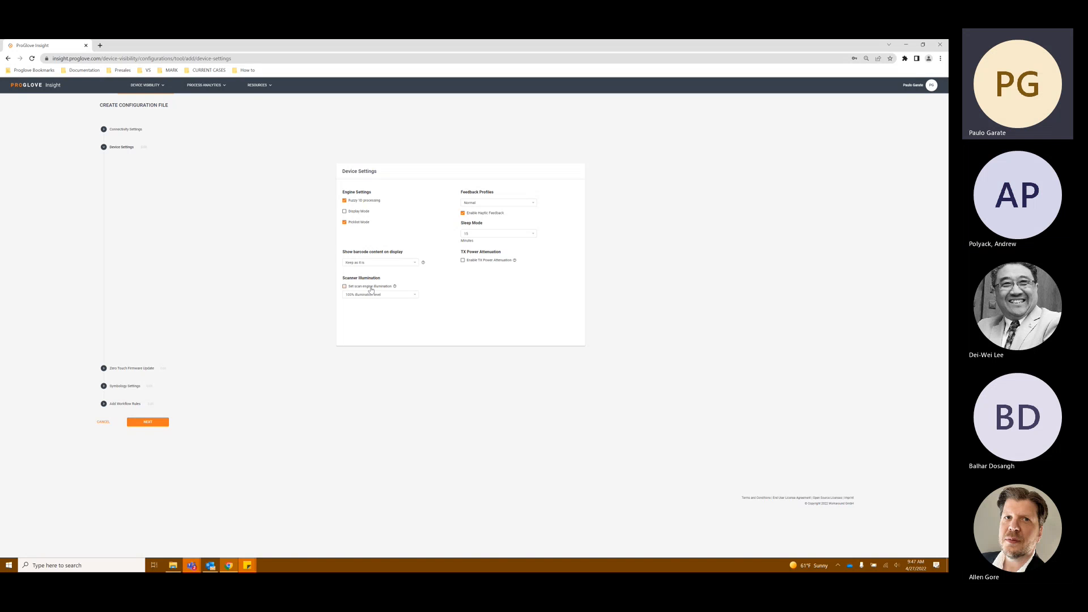
Step: Review the scanner illumination level and feedback profile options
{"action": "left_click", "coordinate": [386, 294]}
{"action": "left_click", "coordinate": [384, 289]}
{"action": "left_click", "coordinate": [384, 288]}
{"action": "left_click", "coordinate": [374, 296]}
{"action": "left_click", "coordinate": [420, 278]}
{"action": "left_click", "coordinate": [523, 207]}
{"action": "left_click", "coordinate": [549, 200]}
{"action": "left_click", "coordinate": [527, 203]}
Step: Set the Sleep Mode timeout to 30 minutes
{"action": "left_click", "coordinate": [548, 229]}
{"action": "left_click", "coordinate": [498, 234]}
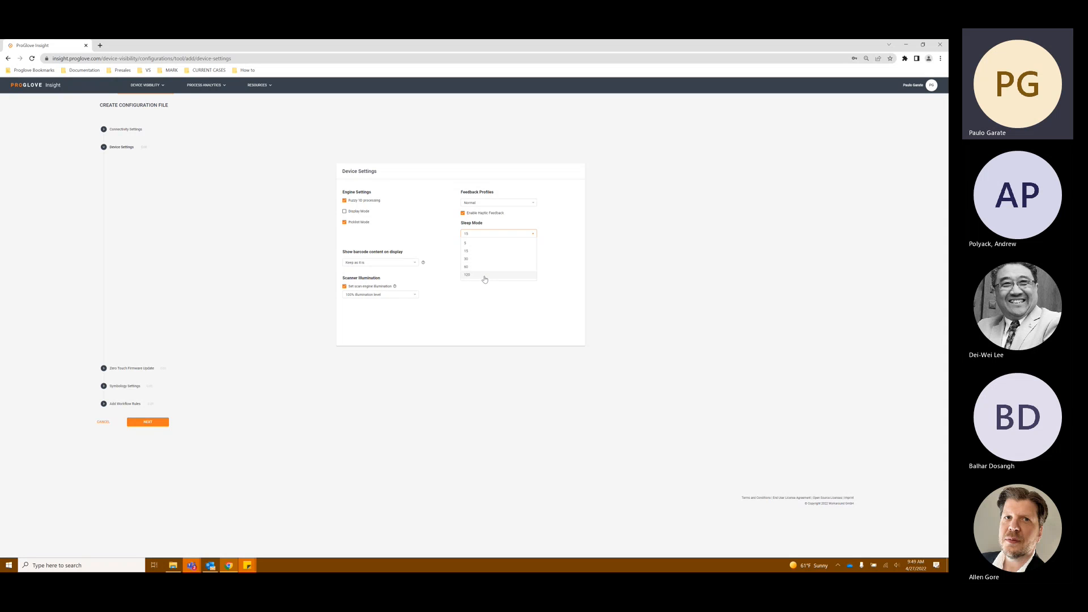
{"action": "left_click", "coordinate": [548, 262]}
{"action": "left_click", "coordinate": [522, 234]}
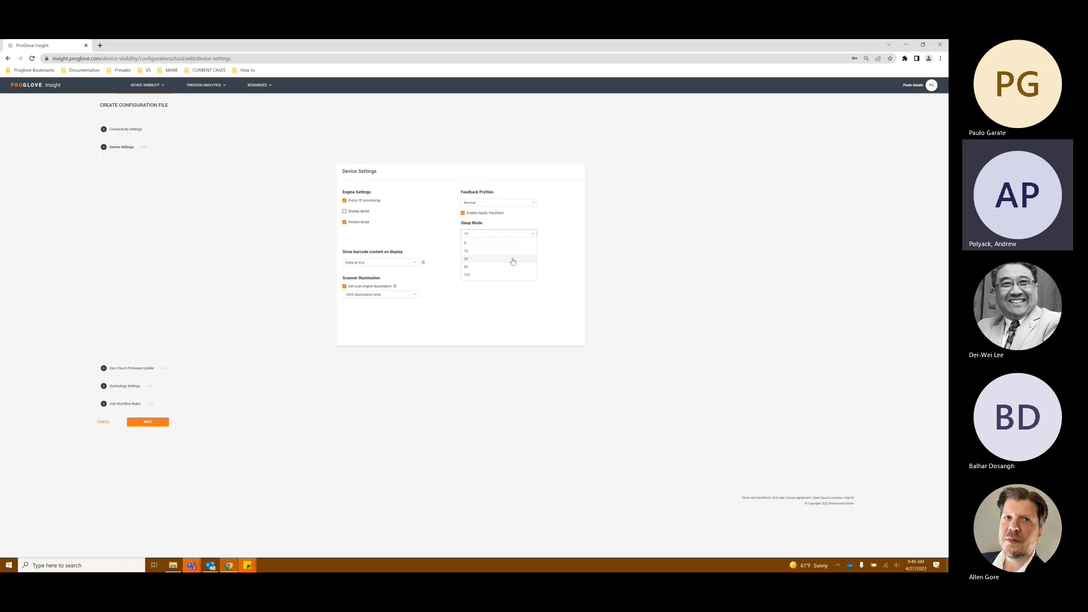
{"action": "left_click", "coordinate": [513, 260]}
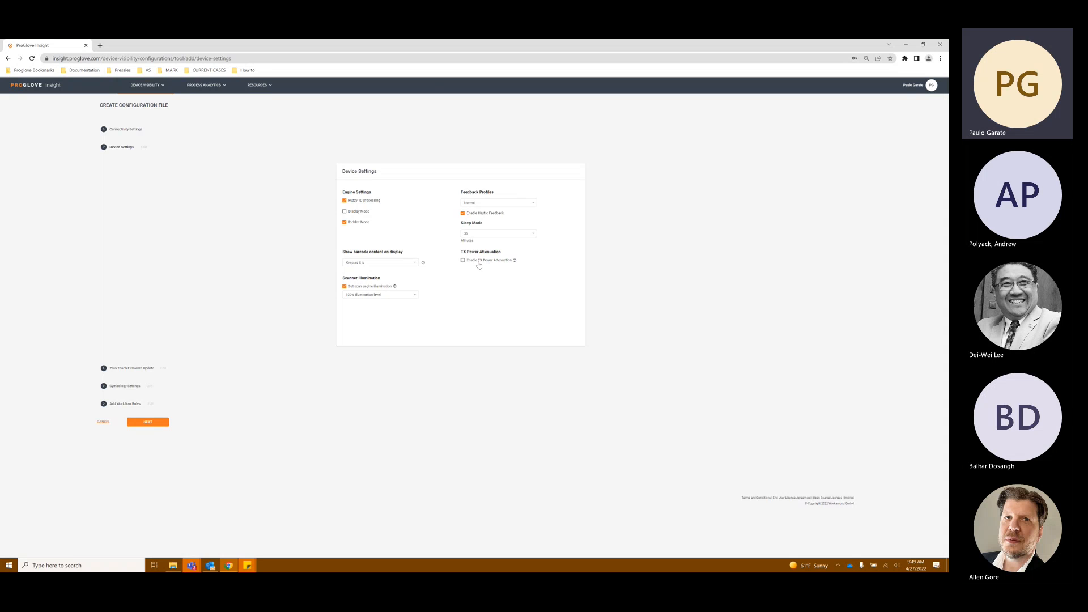
Step: Enable TX Power Attenuation and set its level to 0
{"action": "left_click", "coordinate": [479, 262]}
{"action": "left_click", "coordinate": [487, 269]}
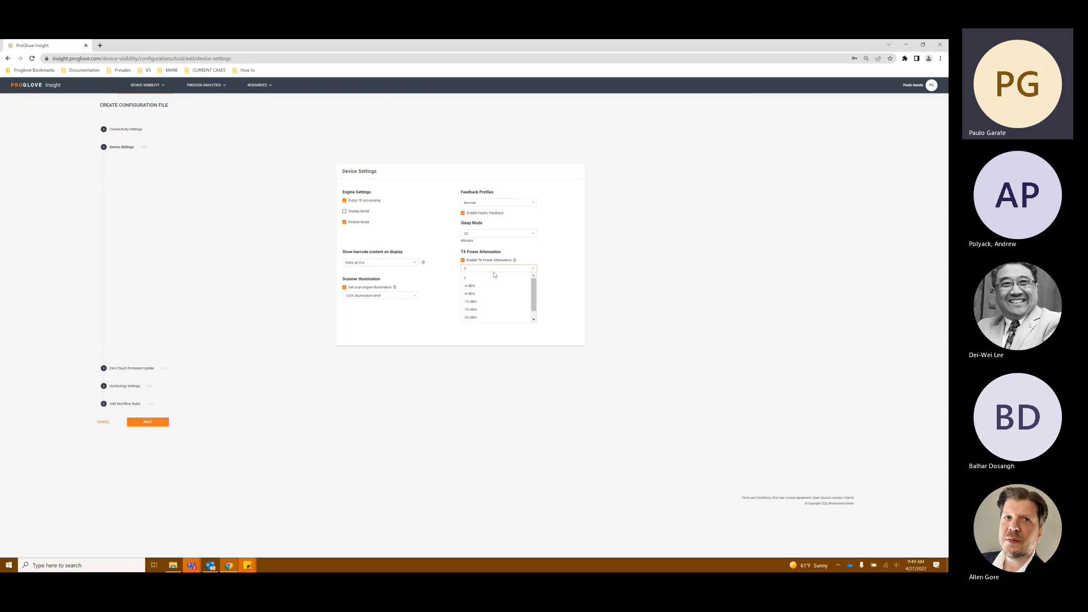
{"action": "left_click", "coordinate": [558, 276]}
{"action": "left_click", "coordinate": [501, 268]}
{"action": "left_click", "coordinate": [549, 297]}
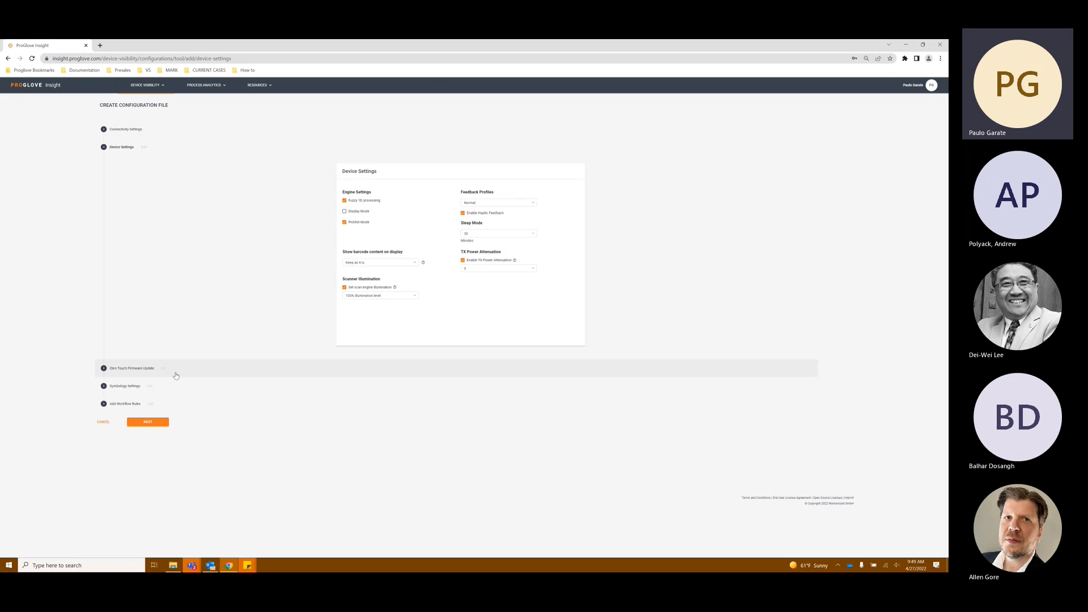
Step: Open the Zero Touch Firmware Update section and enable Zero Touch Firmware Update
{"action": "left_click", "coordinate": [132, 369]}
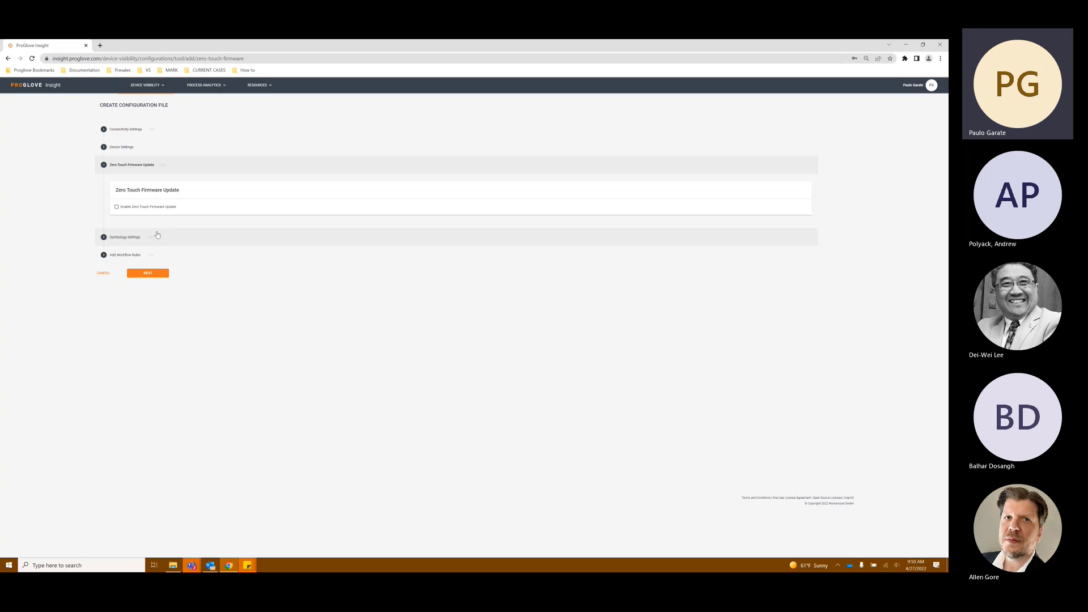
{"action": "left_click", "coordinate": [116, 210]}
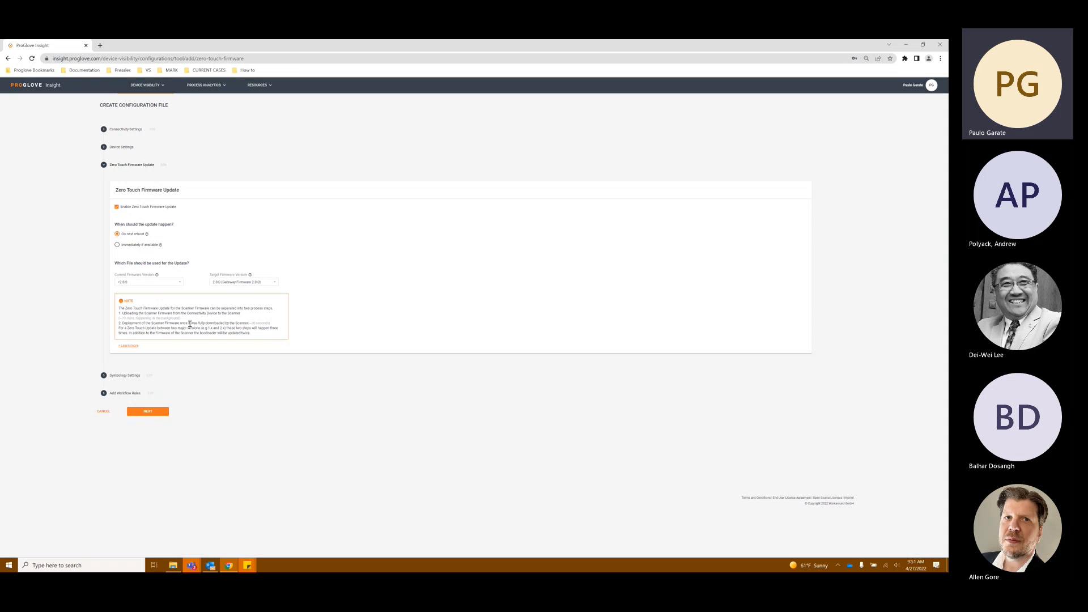
Step: Review the current and target firmware version options for the update
{"action": "left_click", "coordinate": [238, 284]}
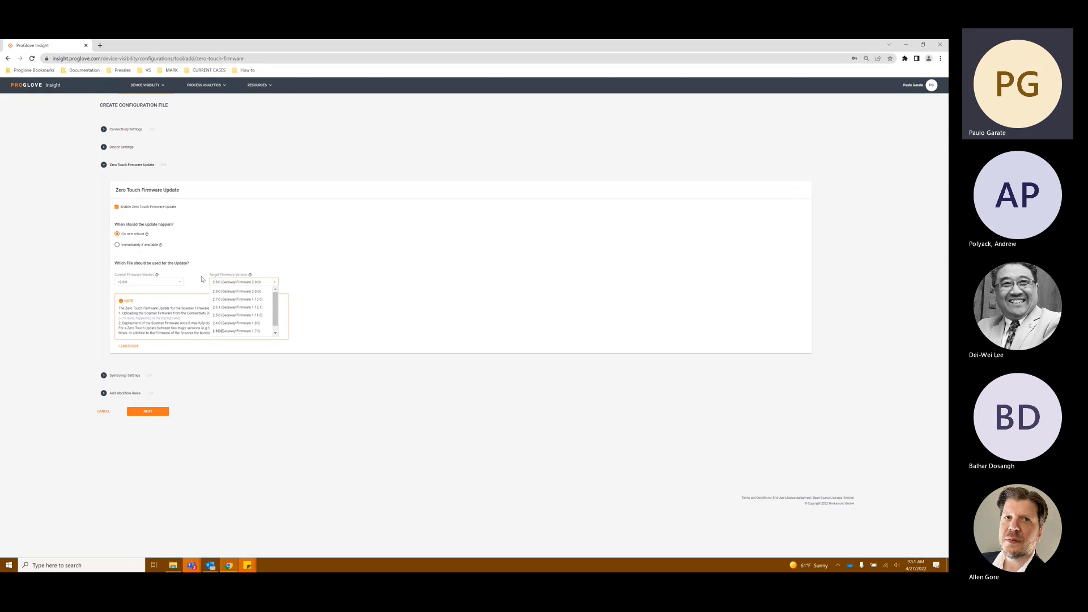
{"action": "left_click", "coordinate": [178, 287]}
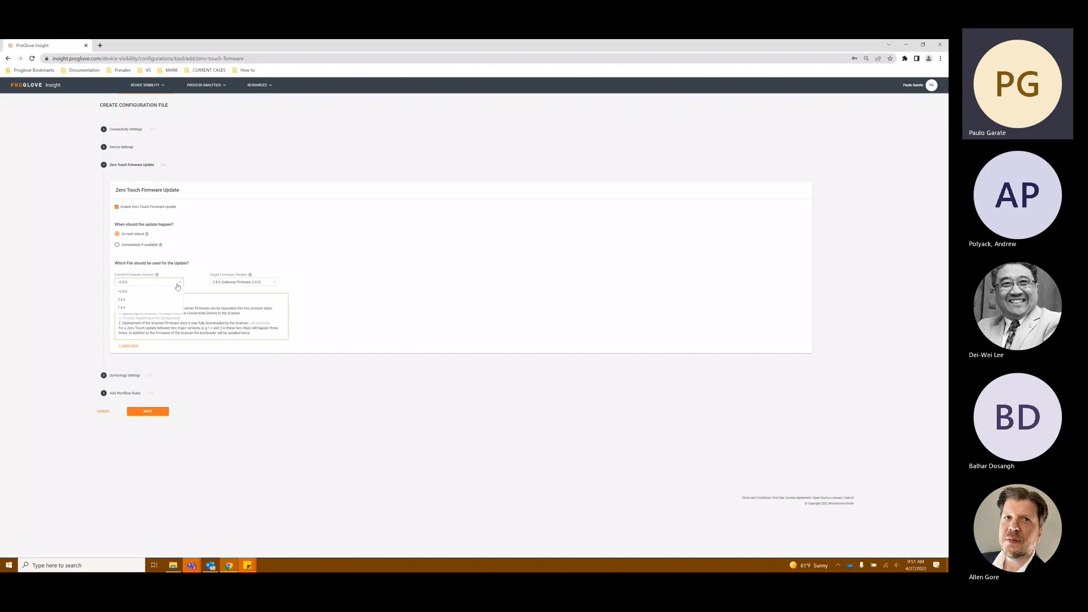
{"action": "left_click", "coordinate": [229, 283]}
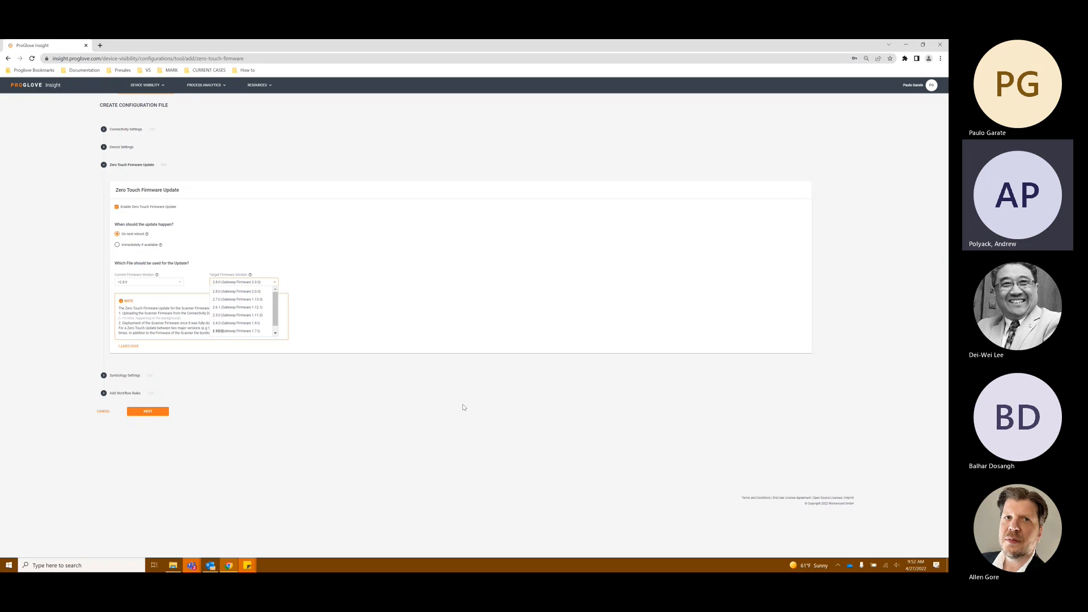
{"action": "left_click", "coordinate": [397, 376]}
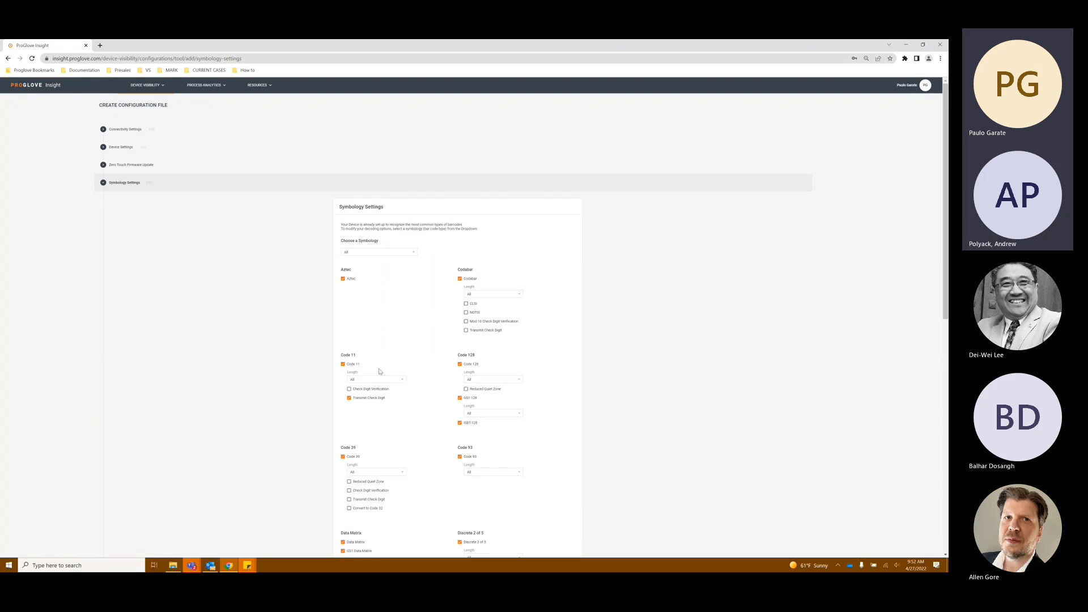
{"action": "left_click", "coordinate": [193, 166]}
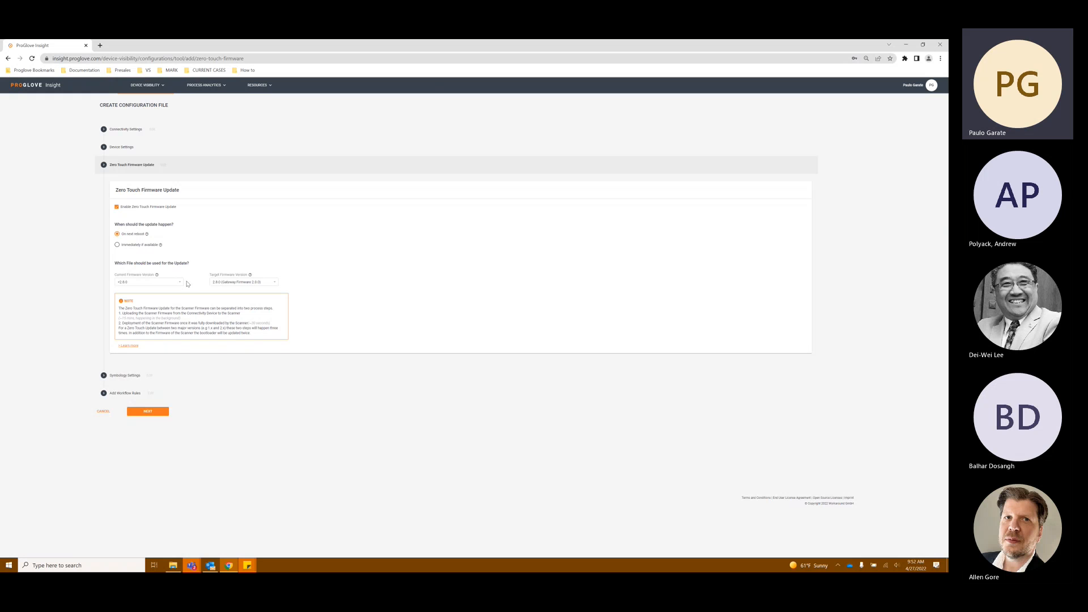
Step: Open Symbology Settings and review the enabled barcode symbologies
{"action": "left_click", "coordinate": [154, 408]}
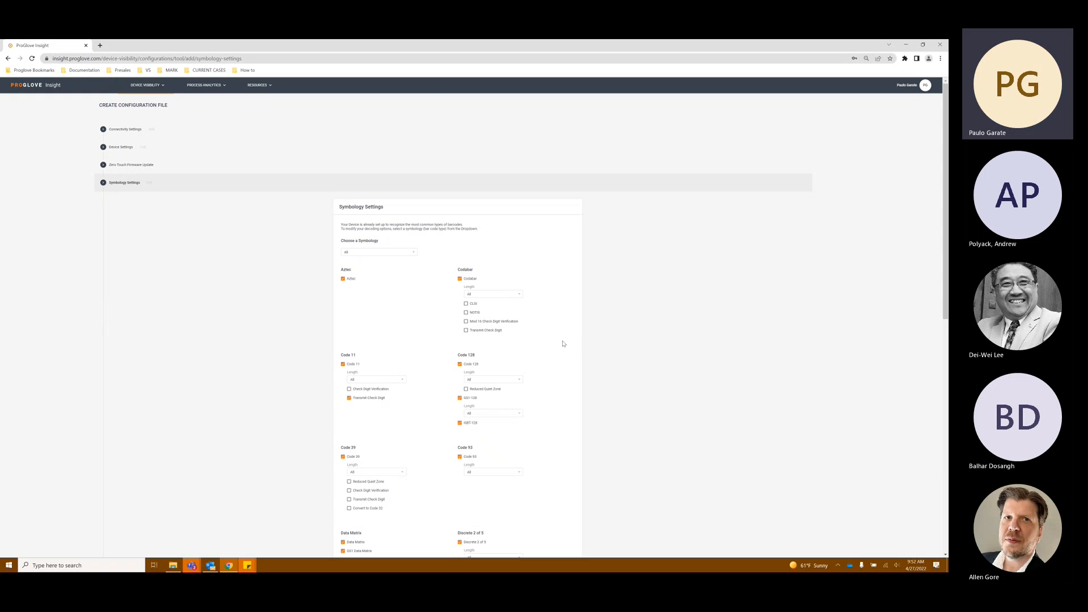
{"action": "scroll", "coordinate": [562, 344], "scroll_direction": "down", "scroll_amount": 5}
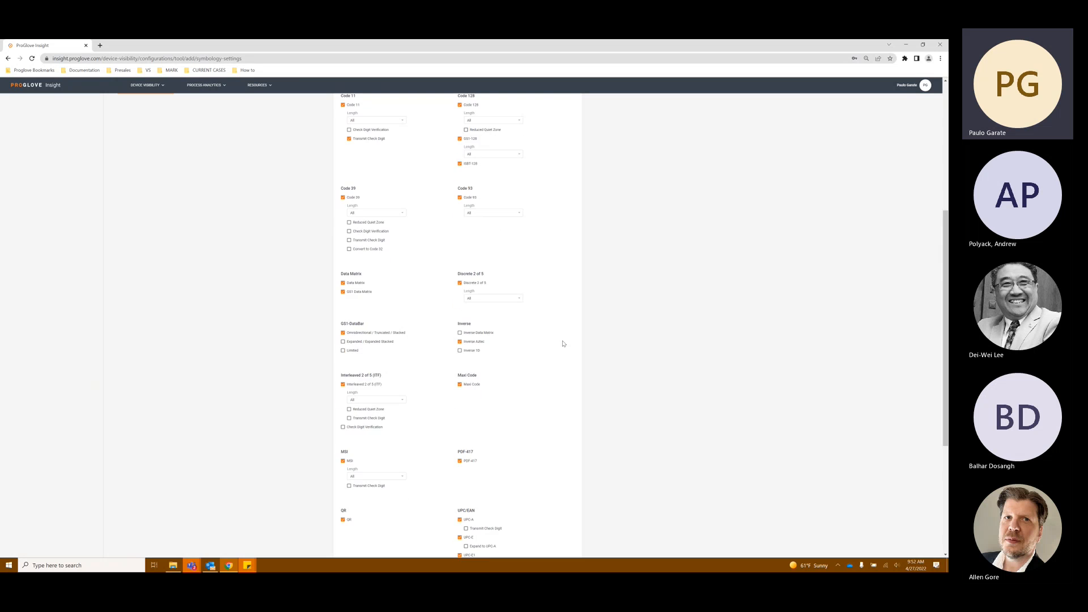
{"action": "scroll", "coordinate": [562, 344], "scroll_direction": "down", "scroll_amount": 4}
{"action": "scroll", "coordinate": [563, 344], "scroll_direction": "up", "scroll_amount": 7}
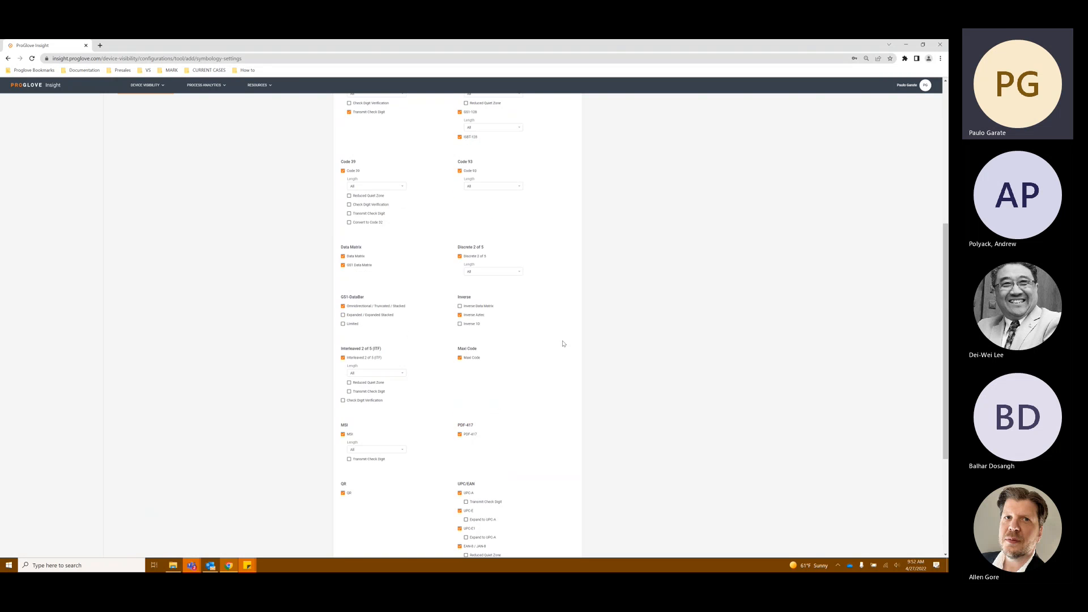
{"action": "scroll", "coordinate": [563, 344], "scroll_direction": "up", "scroll_amount": 2}
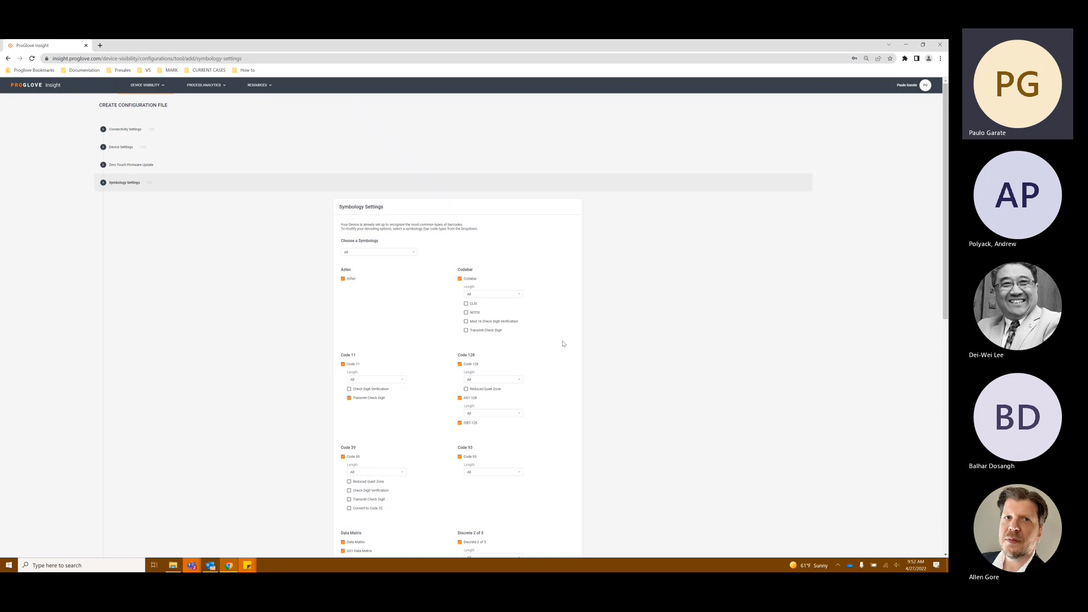
{"action": "scroll", "coordinate": [564, 344], "scroll_direction": "down", "scroll_amount": 4}
{"action": "scroll", "coordinate": [564, 344], "scroll_direction": "down", "scroll_amount": 2}
{"action": "scroll", "coordinate": [564, 344], "scroll_direction": "down", "scroll_amount": 2}
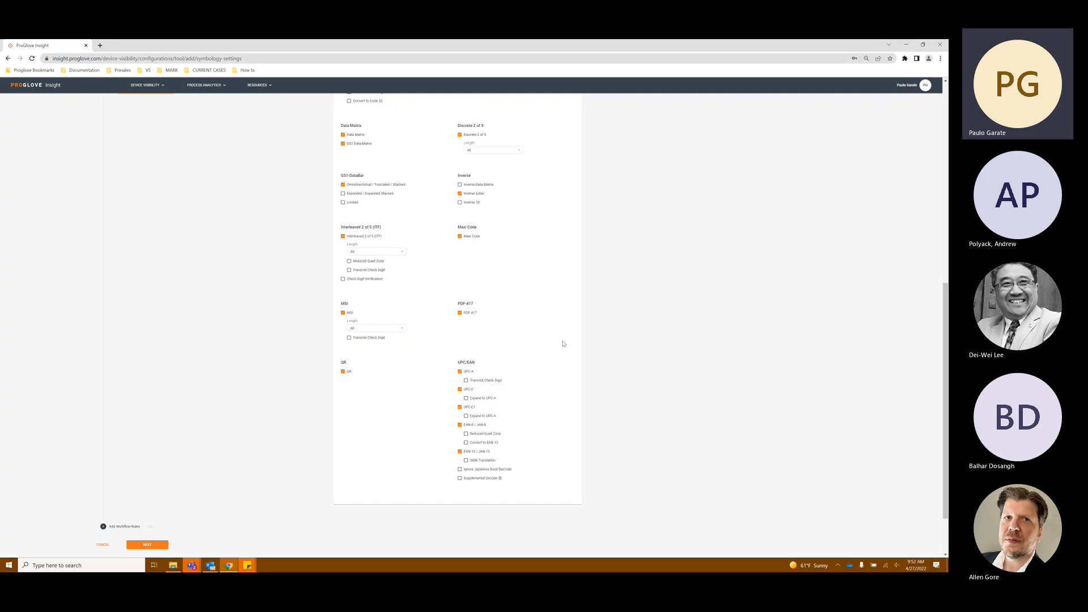
{"action": "scroll", "coordinate": [533, 360], "scroll_direction": "up", "scroll_amount": 3}
{"action": "scroll", "coordinate": [528, 361], "scroll_direction": "up", "scroll_amount": 2}
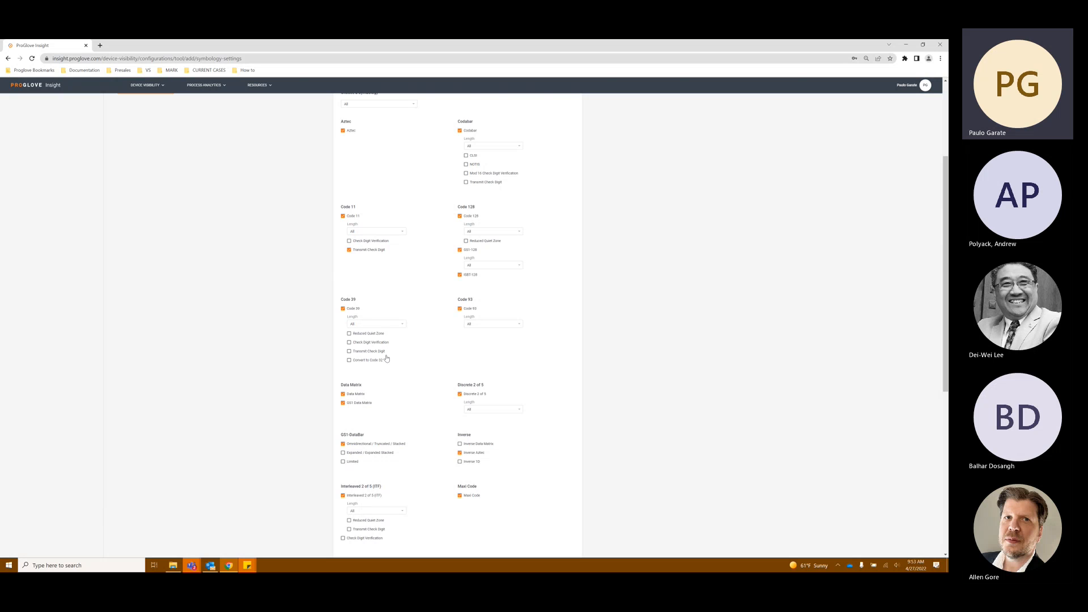
{"action": "scroll", "coordinate": [477, 445], "scroll_direction": "down", "scroll_amount": 4}
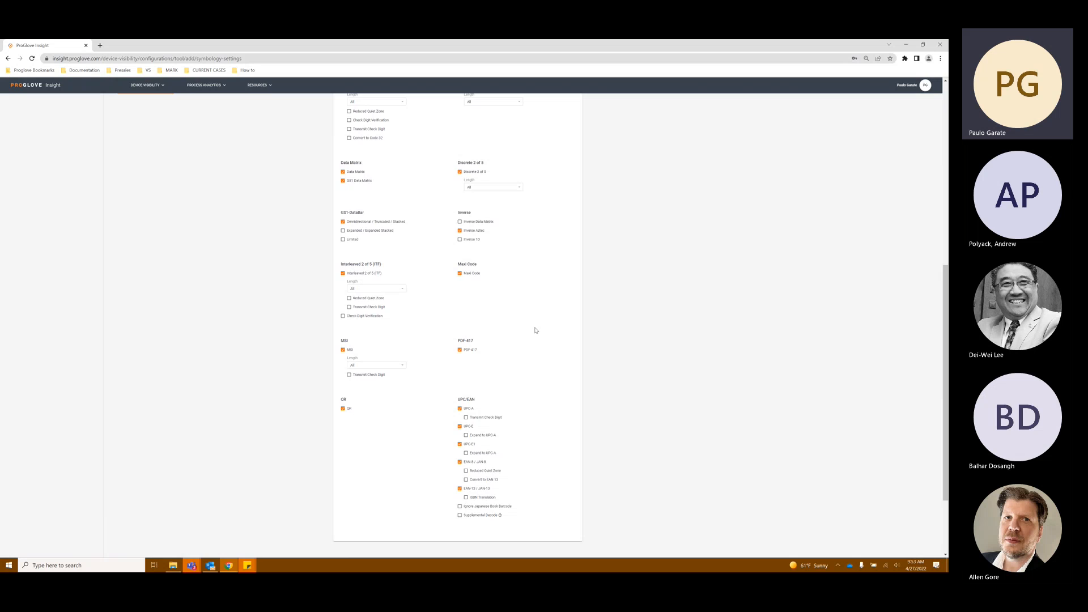
{"action": "scroll", "coordinate": [524, 338], "scroll_direction": "up", "scroll_amount": 1}
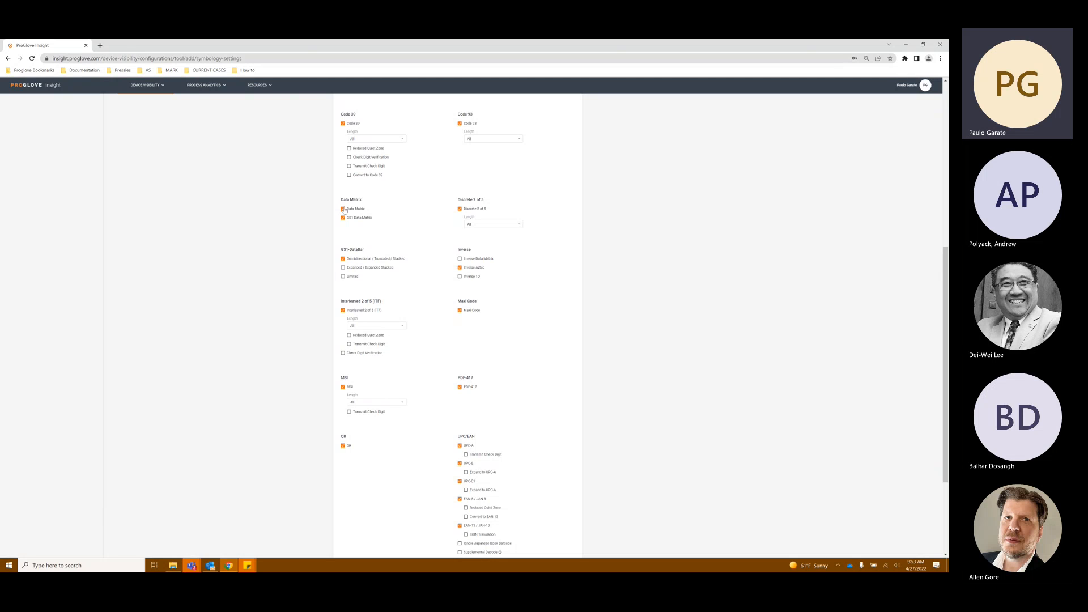
Step: Disable the Data Matrix and GS1 Data Matrix symbologies and open the Add Workflow Rules section
{"action": "left_click", "coordinate": [343, 210]}
{"action": "left_click", "coordinate": [343, 220]}
{"action": "scroll", "coordinate": [418, 320], "scroll_direction": "down", "scroll_amount": 3}
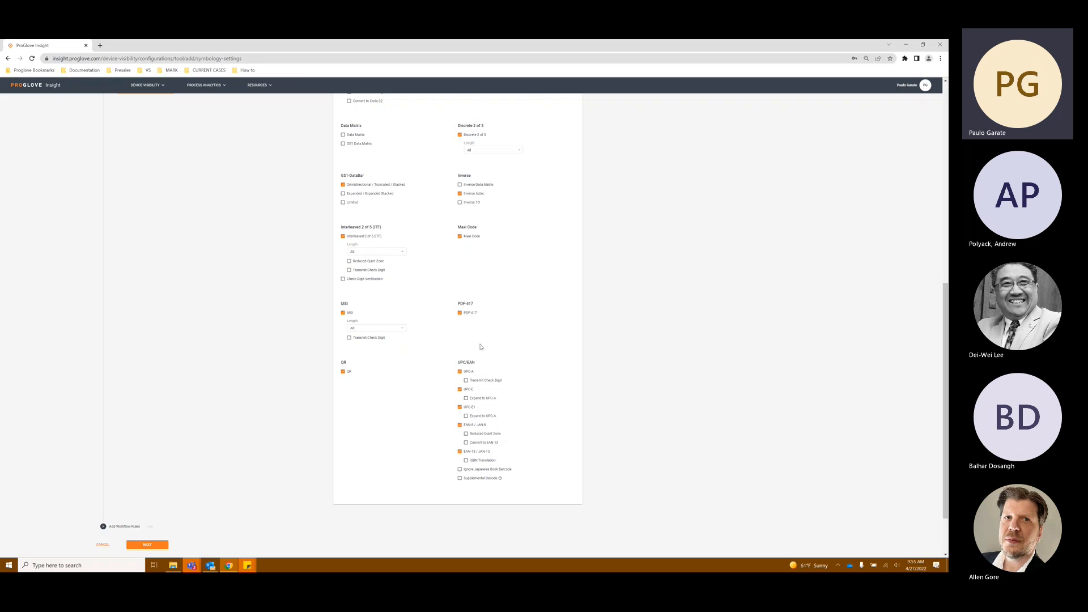
{"action": "scroll", "coordinate": [518, 339], "scroll_direction": "up", "scroll_amount": 2}
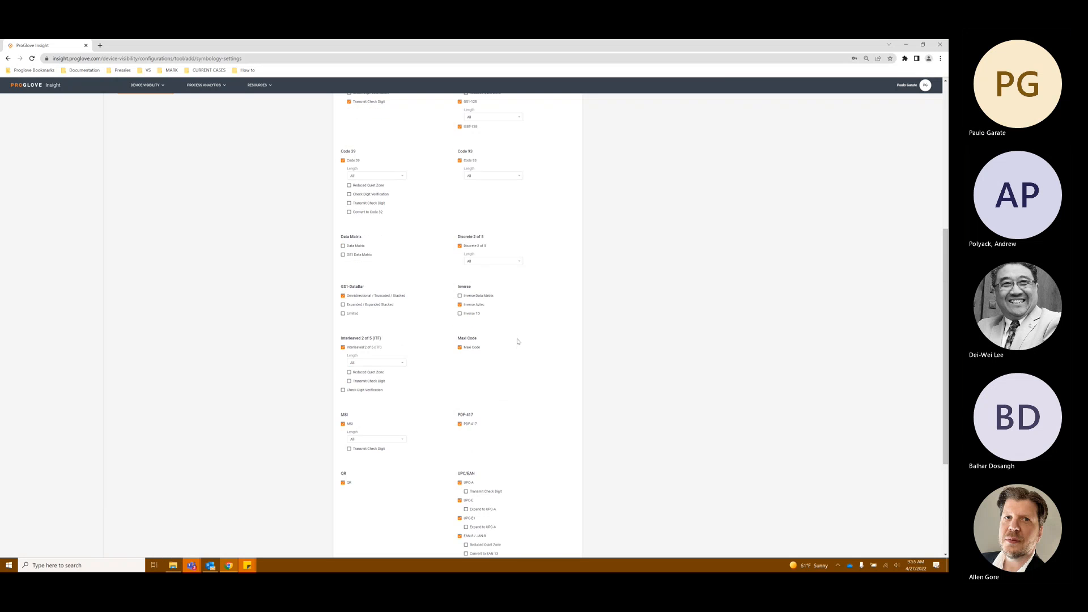
{"action": "scroll", "coordinate": [543, 342], "scroll_direction": "up", "scroll_amount": 1}
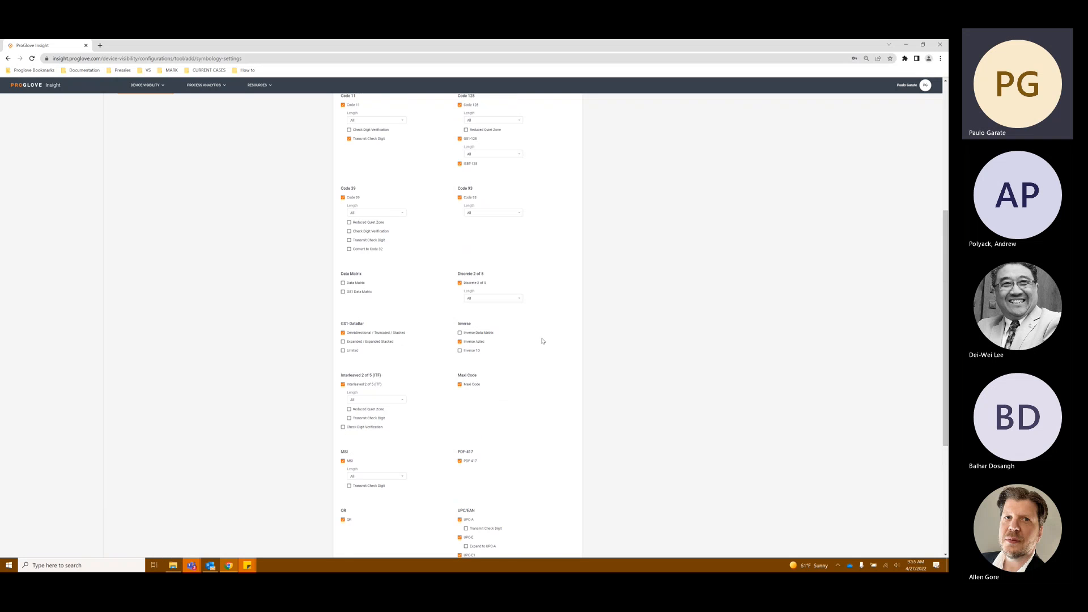
{"action": "scroll", "coordinate": [546, 331], "scroll_direction": "up", "scroll_amount": 2}
{"action": "scroll", "coordinate": [544, 334], "scroll_direction": "down", "scroll_amount": 6}
{"action": "scroll", "coordinate": [528, 347], "scroll_direction": "up", "scroll_amount": 1}
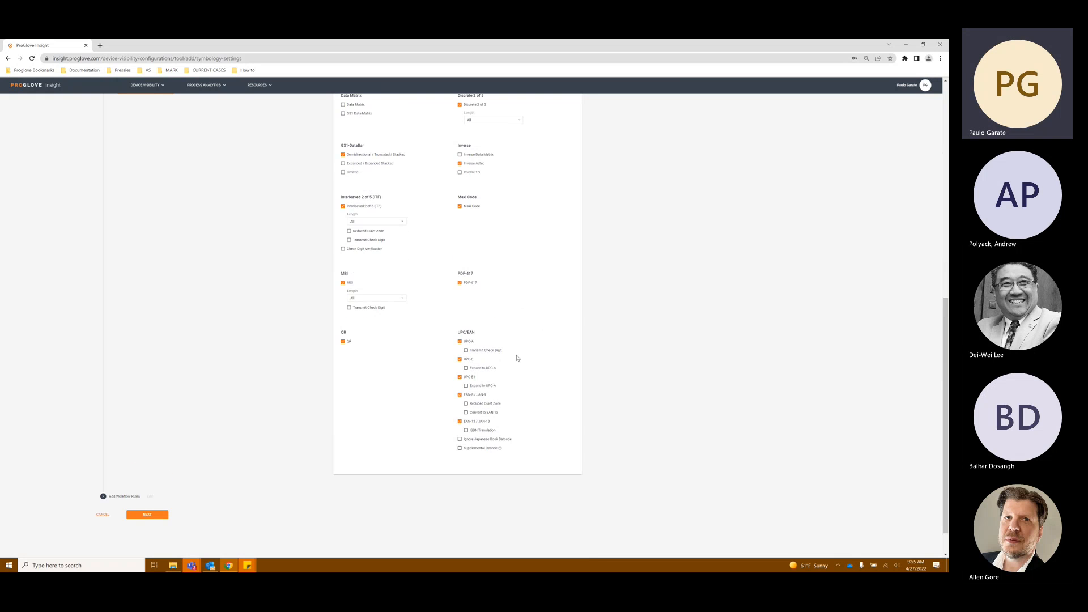
{"action": "left_click", "coordinate": [108, 501]}
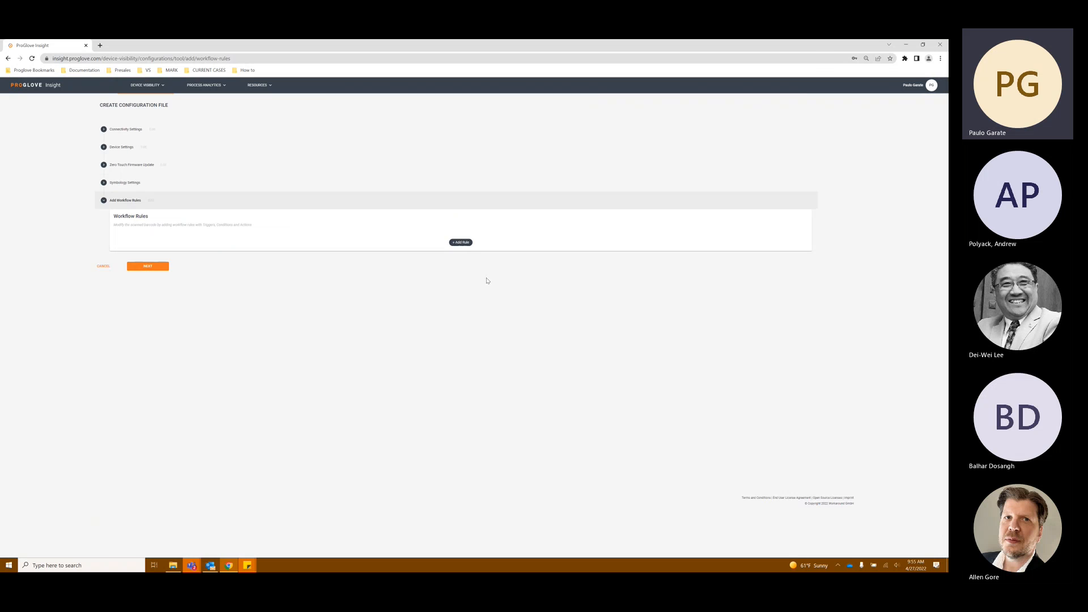
{"action": "left_click", "coordinate": [461, 242]}
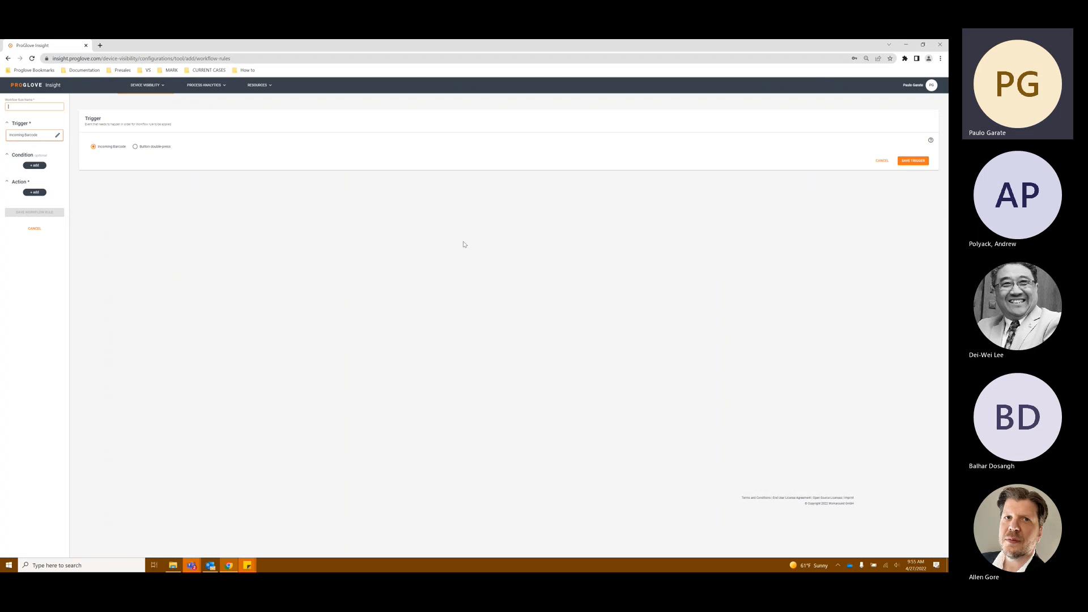
{"action": "left_click", "coordinate": [882, 161]}
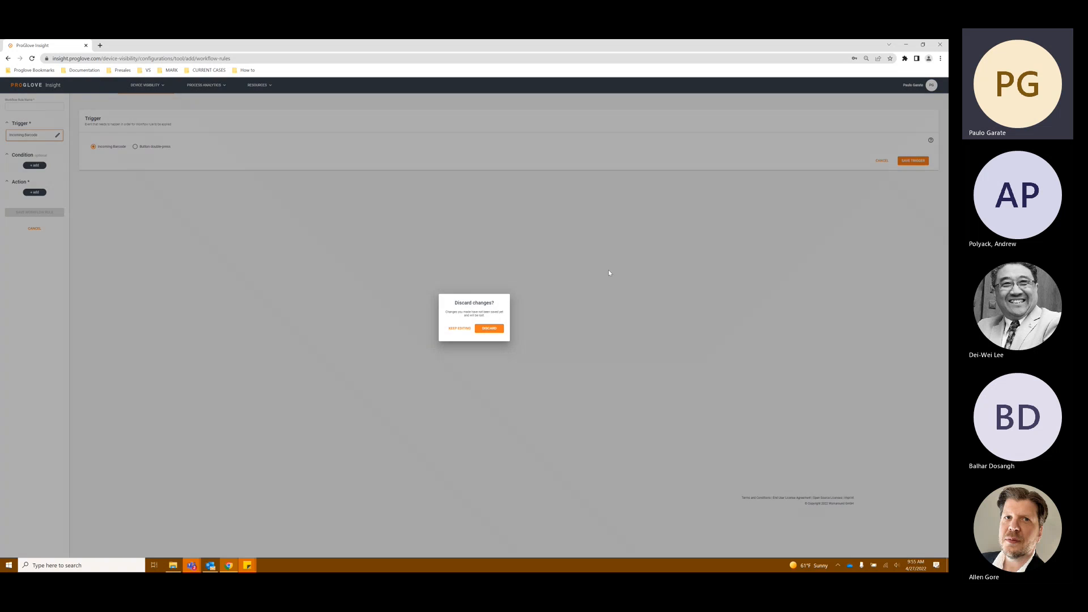
{"action": "left_click", "coordinate": [498, 330]}
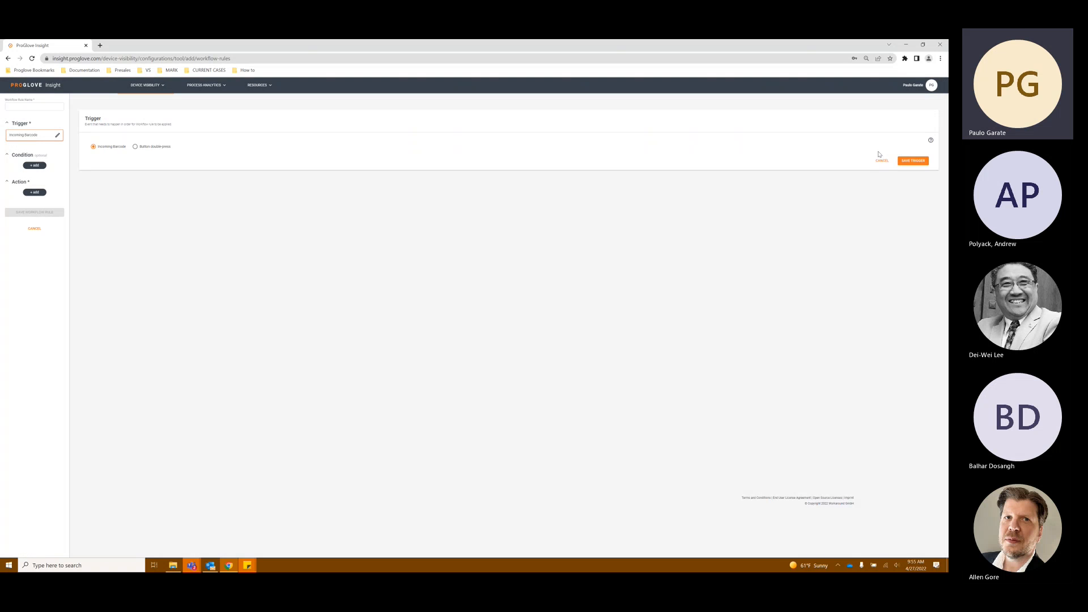
{"action": "left_click", "coordinate": [882, 160]}
{"action": "left_click", "coordinate": [488, 331]}
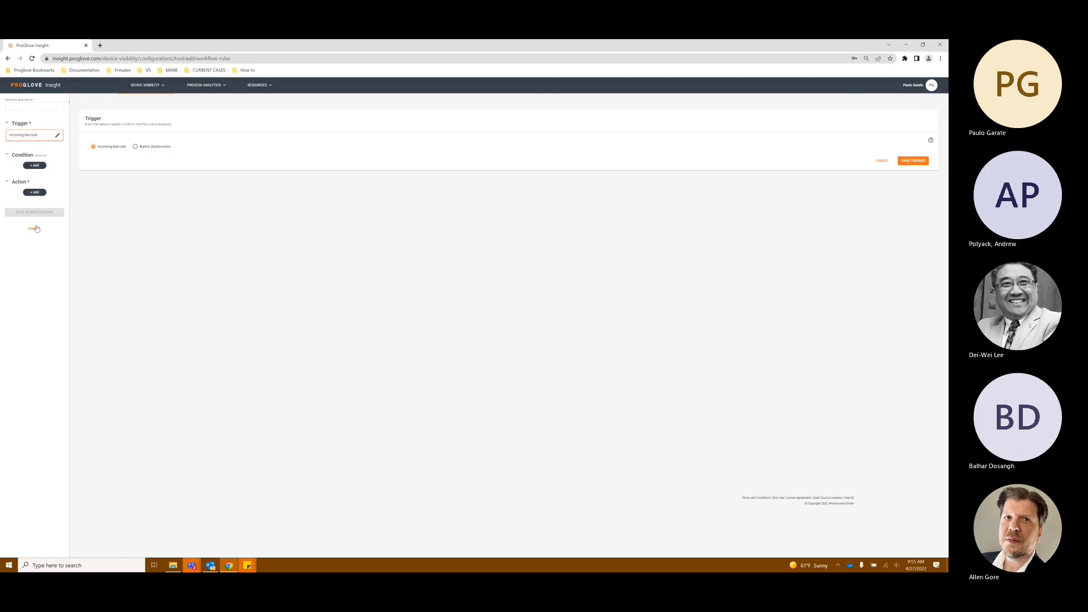
{"action": "left_click", "coordinate": [36, 229]}
{"action": "left_click", "coordinate": [497, 332]}
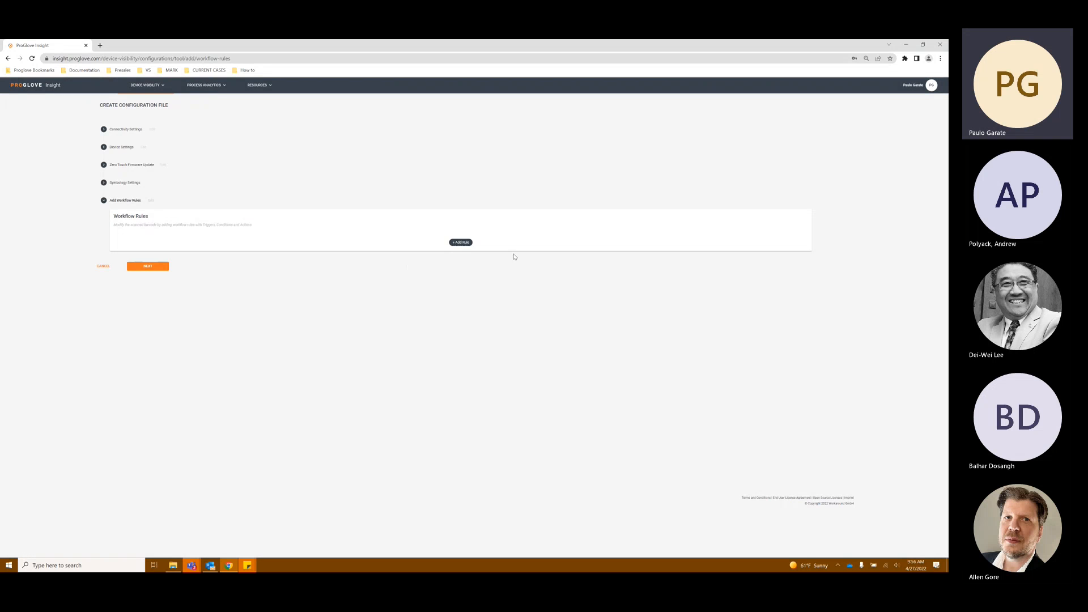
Step: Add a workflow rule named test and save its Incoming Barcode trigger
{"action": "left_click", "coordinate": [461, 243]}
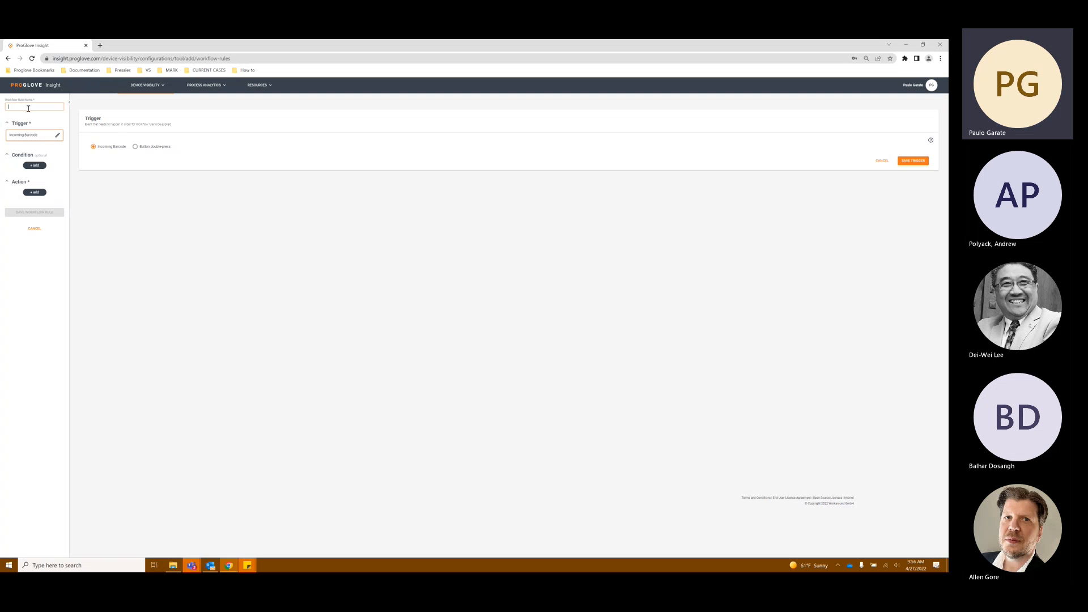
{"action": "key", "text": "ctrl+0"}
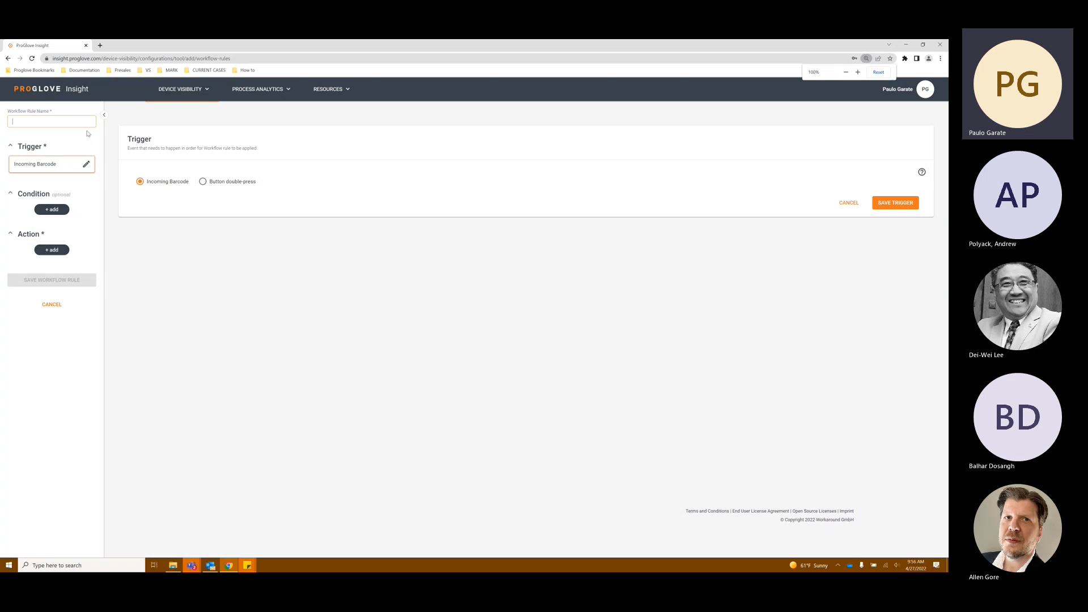
{"action": "key", "text": "ctrl+plus"}
{"action": "key", "text": "ctrl+plus"}
{"action": "key", "text": "ctrl+plus"}
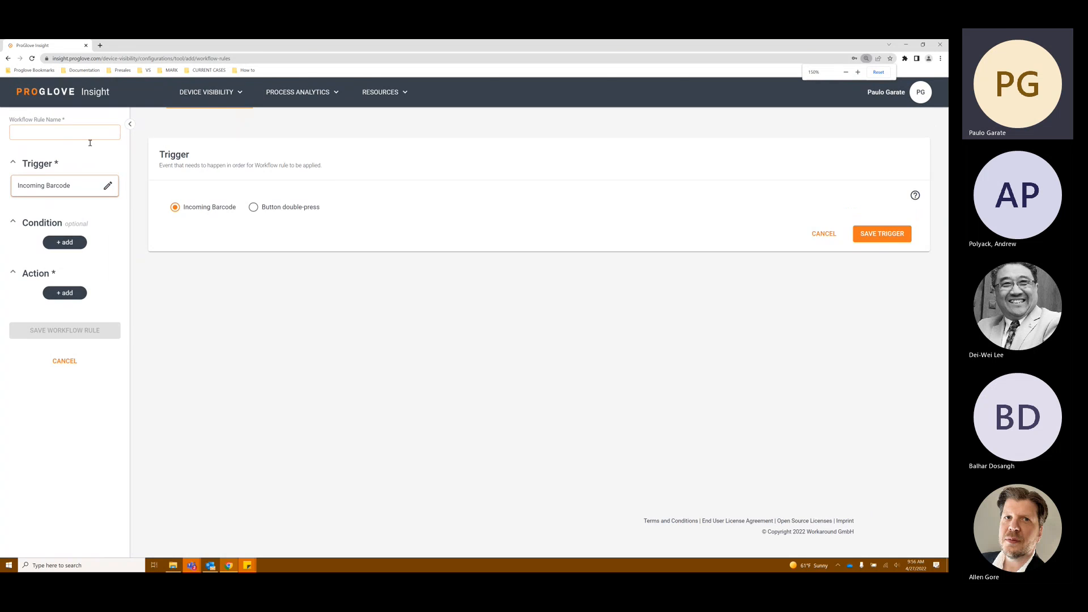
{"action": "left_click", "coordinate": [90, 143]}
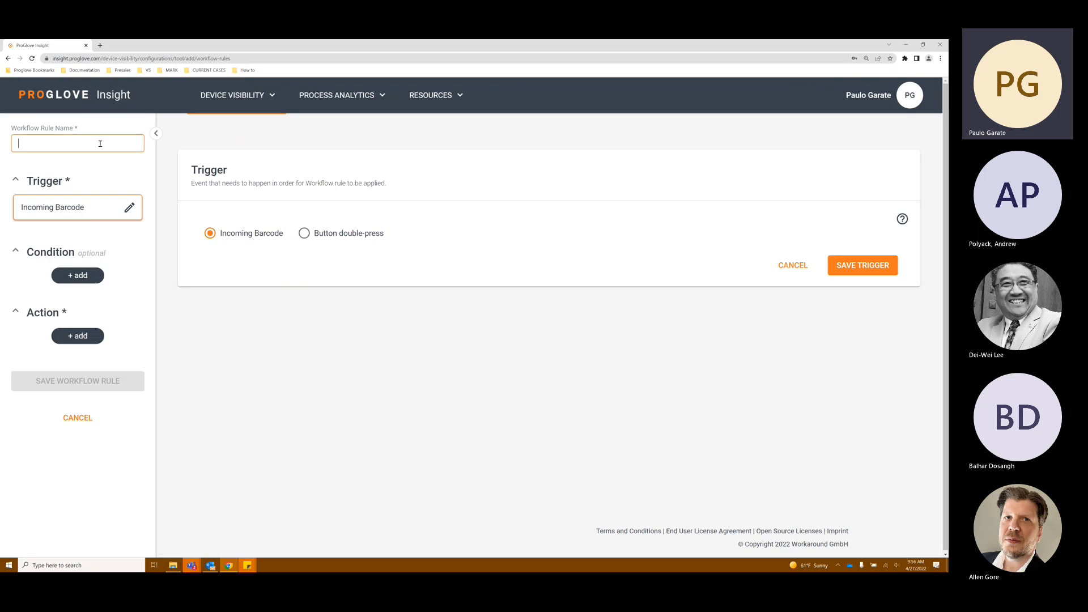
{"action": "type", "text": "test"}
{"action": "left_click", "coordinate": [851, 265]}
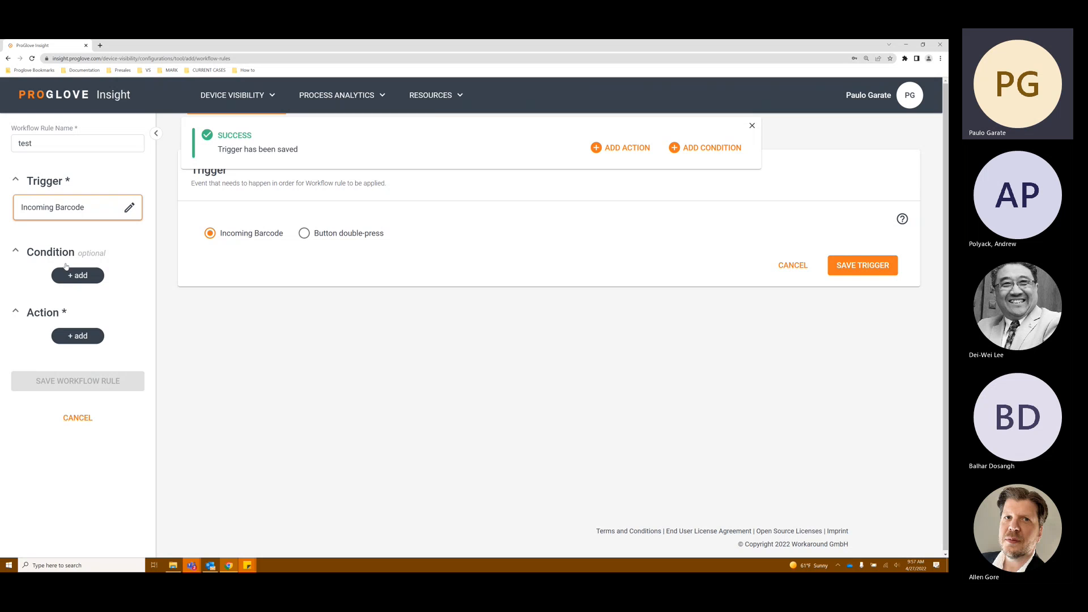
Step: Add a condition to the test rule and choose the Barcode length condition type
{"action": "left_click", "coordinate": [78, 276]}
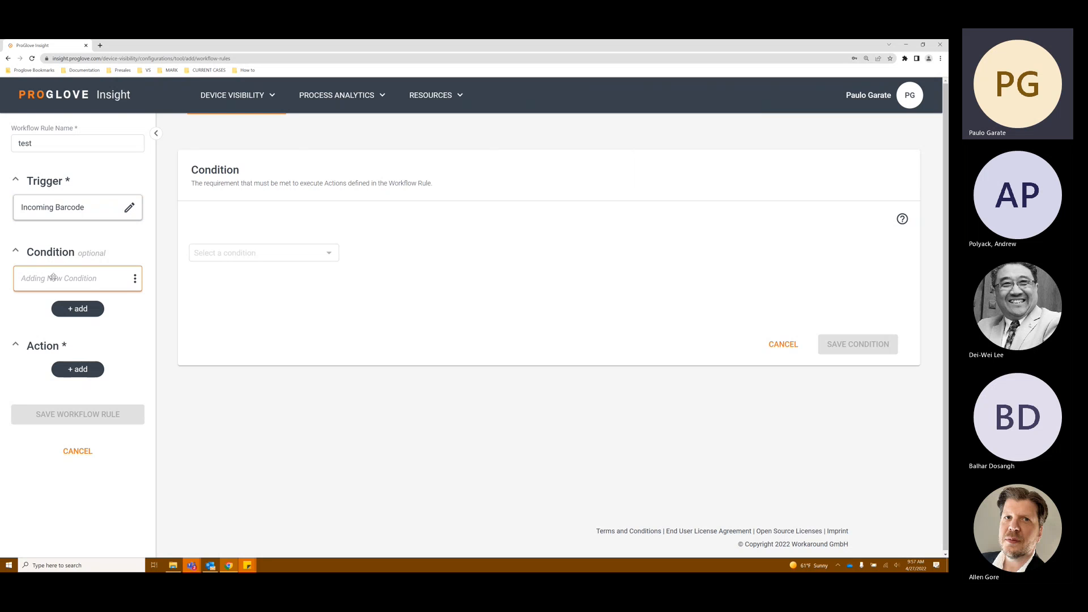
{"action": "left_click", "coordinate": [72, 280]}
{"action": "left_click", "coordinate": [469, 342]}
{"action": "left_click", "coordinate": [272, 253]}
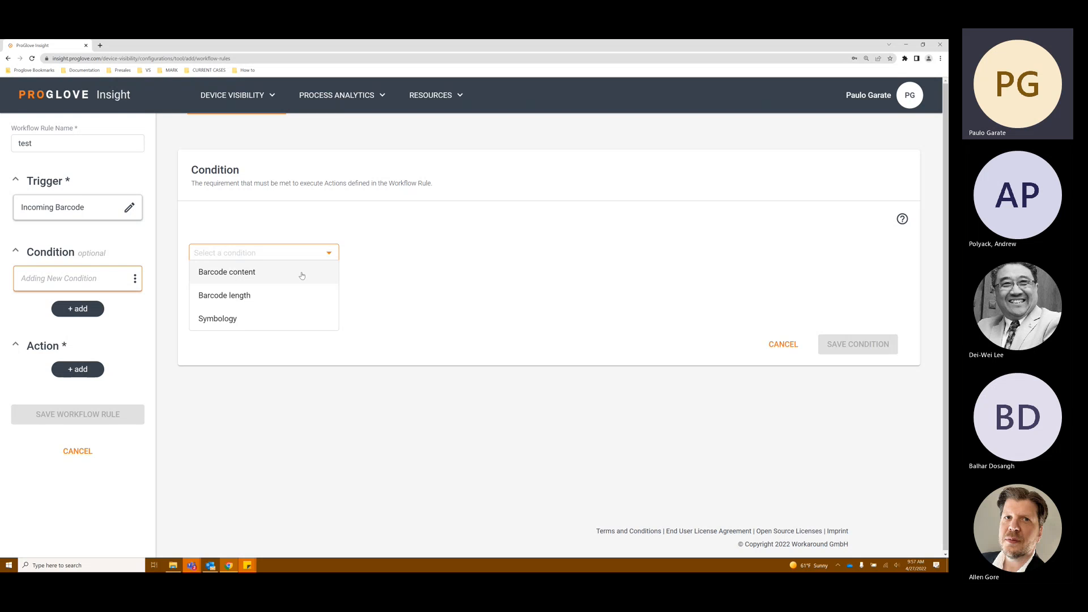
{"action": "left_click", "coordinate": [363, 294]}
{"action": "left_click", "coordinate": [324, 260]}
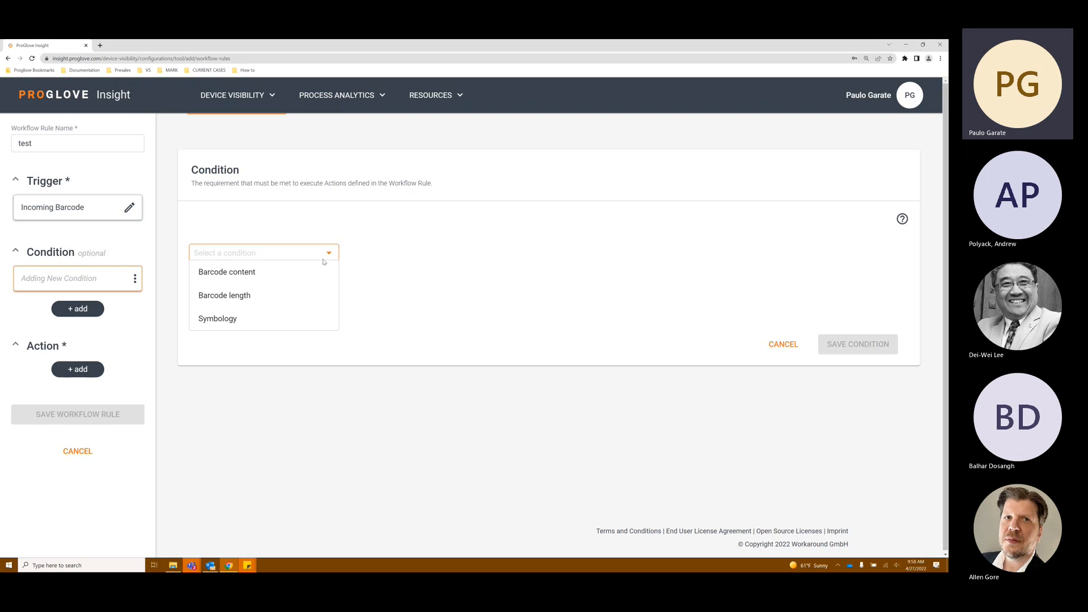
{"action": "left_click", "coordinate": [266, 295]}
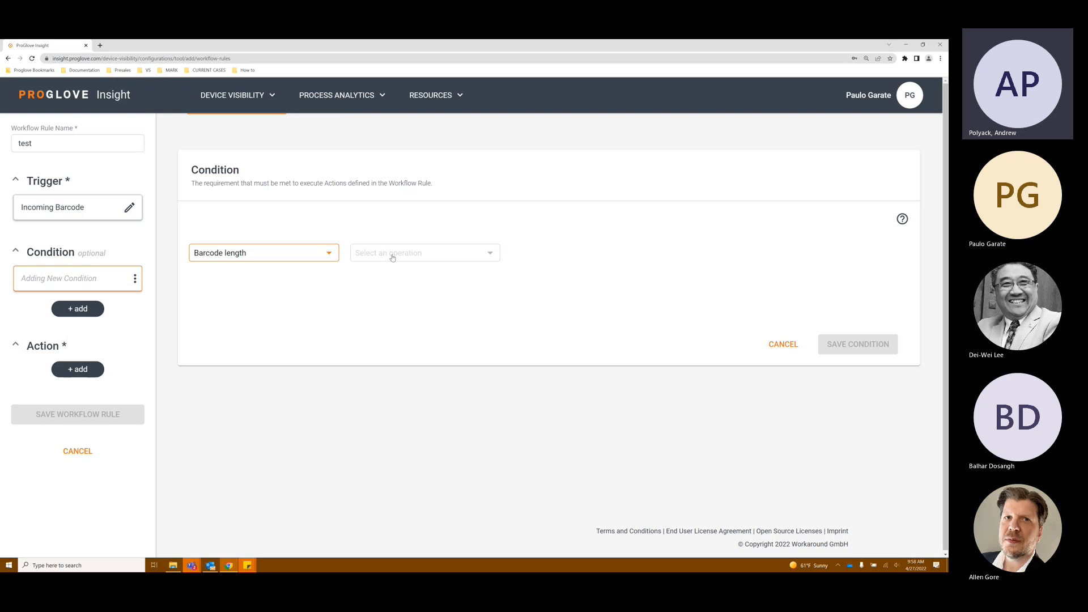
Step: Set the condition operation to is equal with a value of 6 and save the condition
{"action": "left_click", "coordinate": [425, 260]}
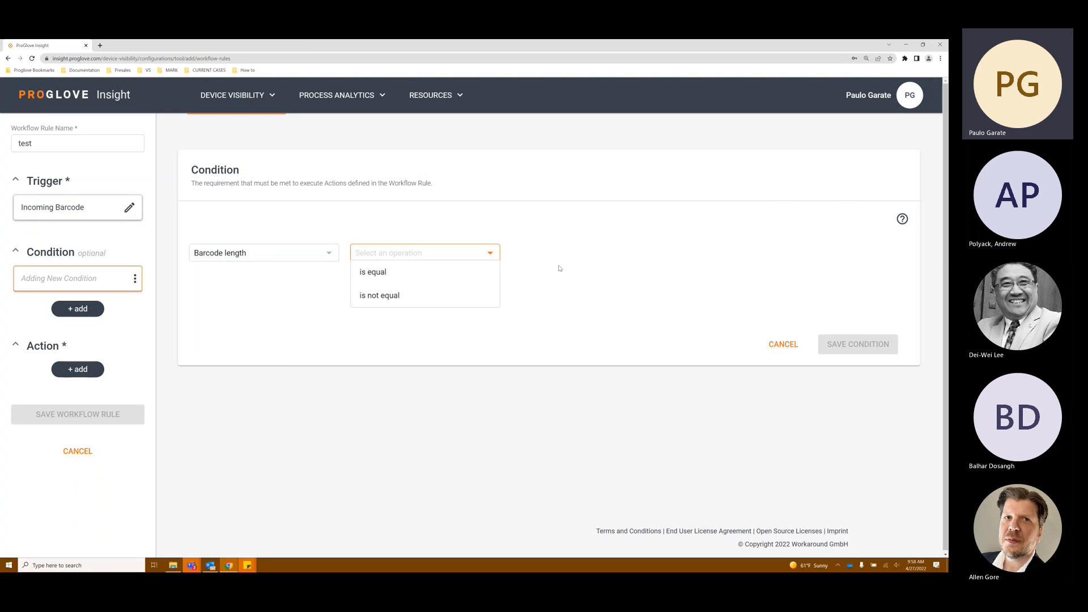
{"action": "left_click", "coordinate": [475, 281]}
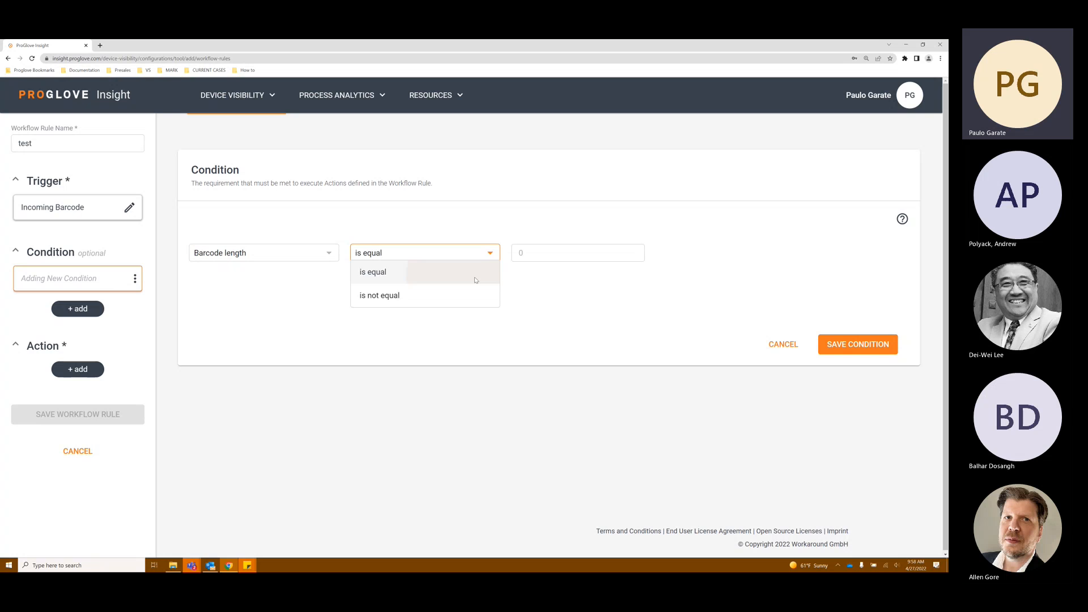
{"action": "left_click", "coordinate": [536, 253]}
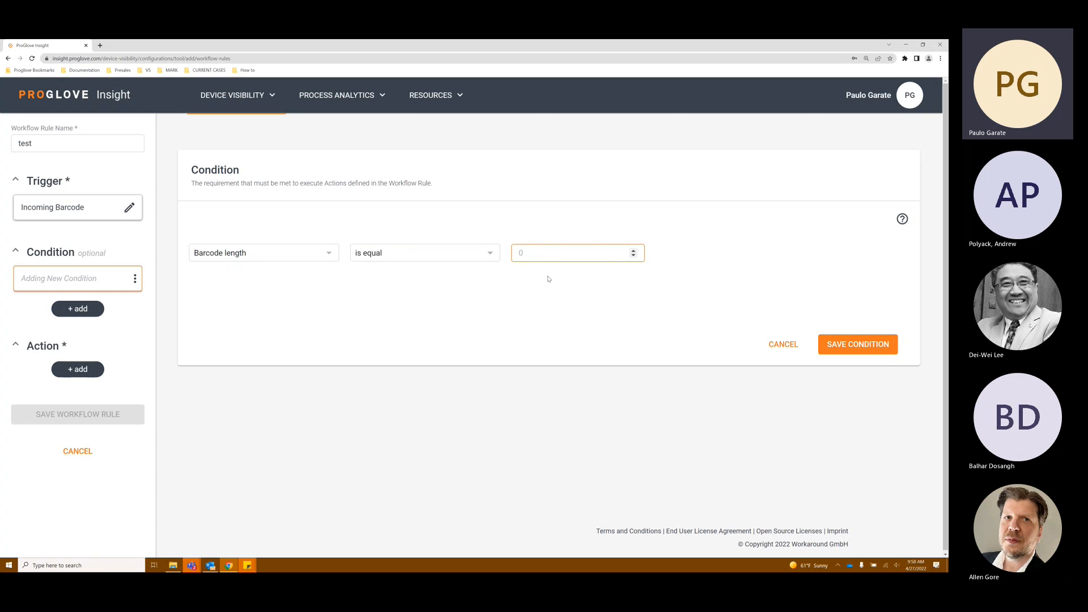
{"action": "type", "text": "6"}
{"action": "left_click", "coordinate": [633, 255]}
{"action": "left_click", "coordinate": [633, 255]}
{"action": "left_click", "coordinate": [634, 250]}
{"action": "left_click", "coordinate": [634, 250]}
{"action": "left_click", "coordinate": [707, 284]}
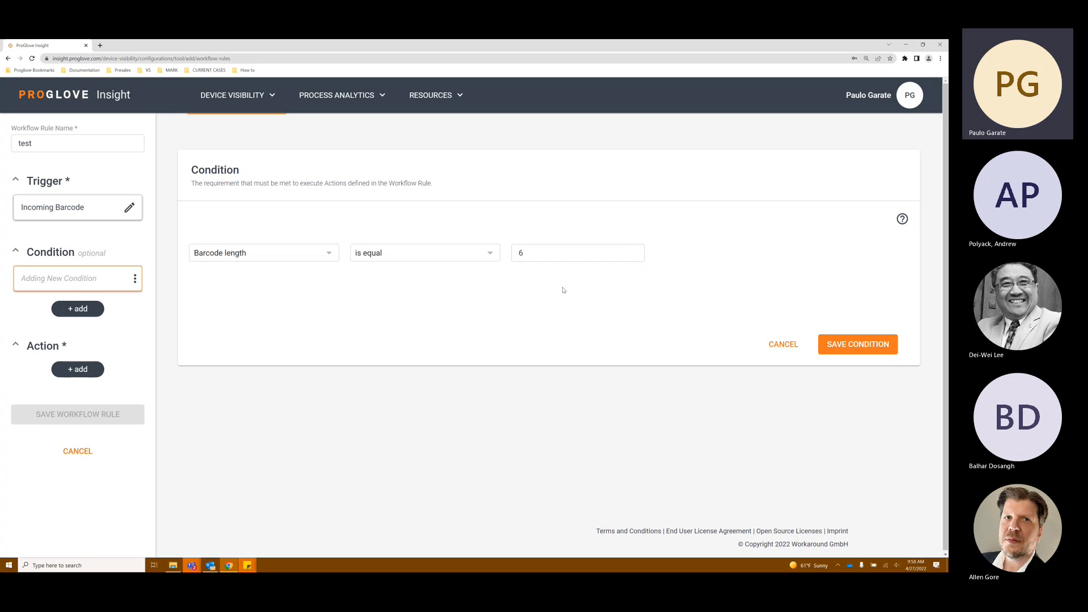
{"action": "left_click", "coordinate": [855, 346]}
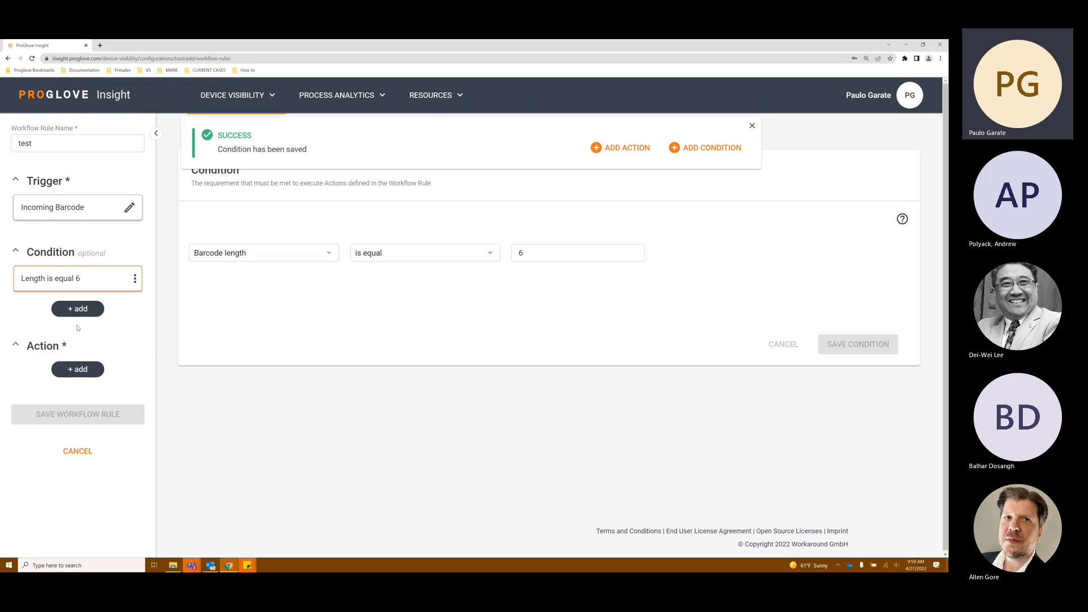
Step: Add a new action to the rule and choose the Barcode Transformation action
{"action": "left_click", "coordinate": [76, 370]}
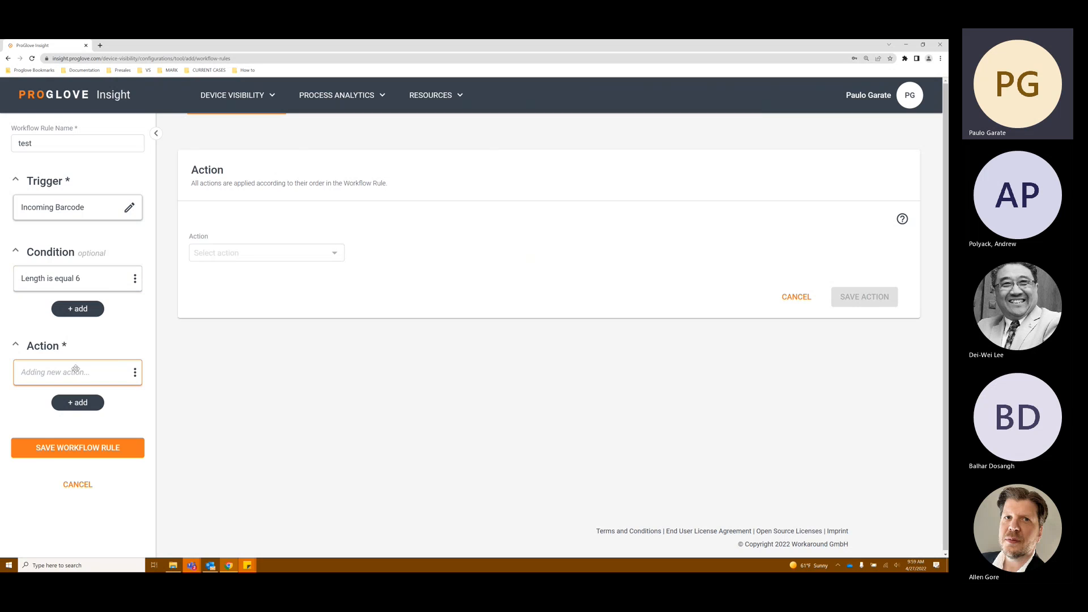
{"action": "left_click", "coordinate": [289, 254]}
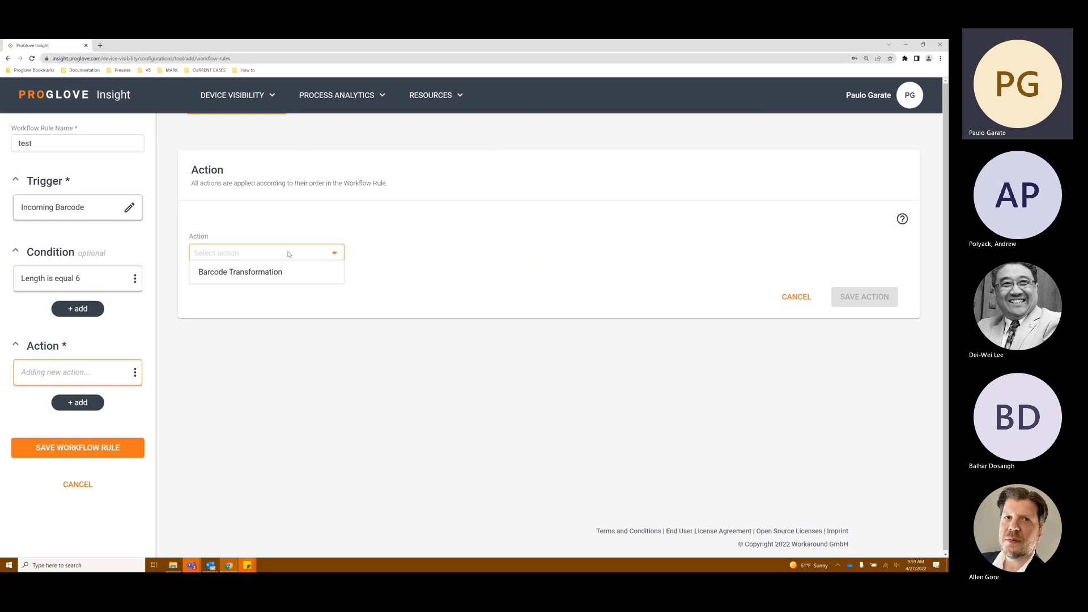
{"action": "left_click", "coordinate": [278, 281]}
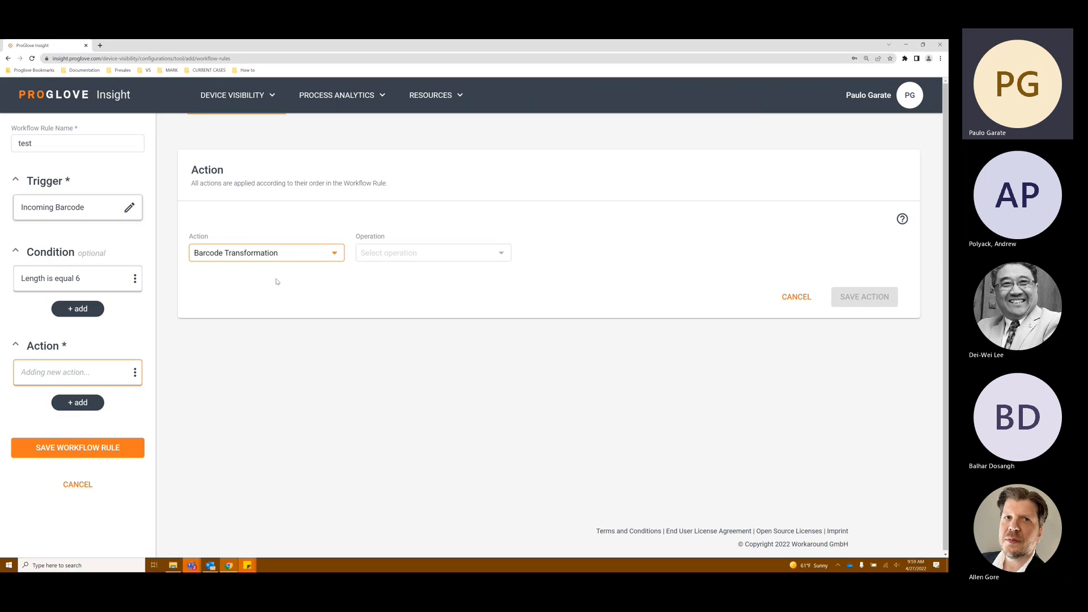
{"action": "left_click", "coordinate": [399, 259]}
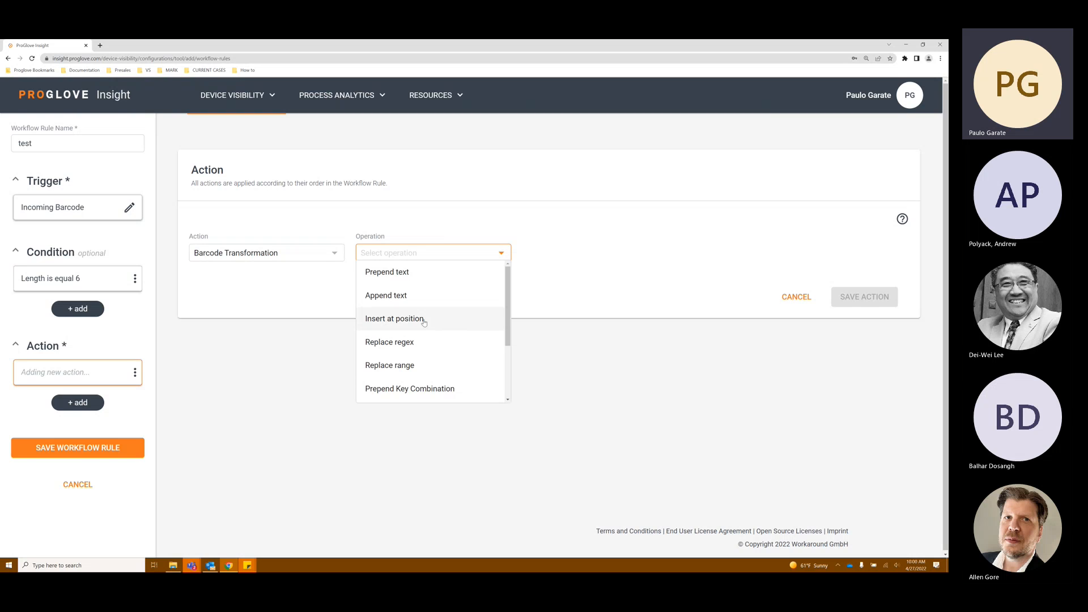
Step: Try the Prepend Key Combination operation and browse its modifier and key options
{"action": "scroll", "coordinate": [453, 340], "scroll_direction": "down", "scroll_amount": 2}
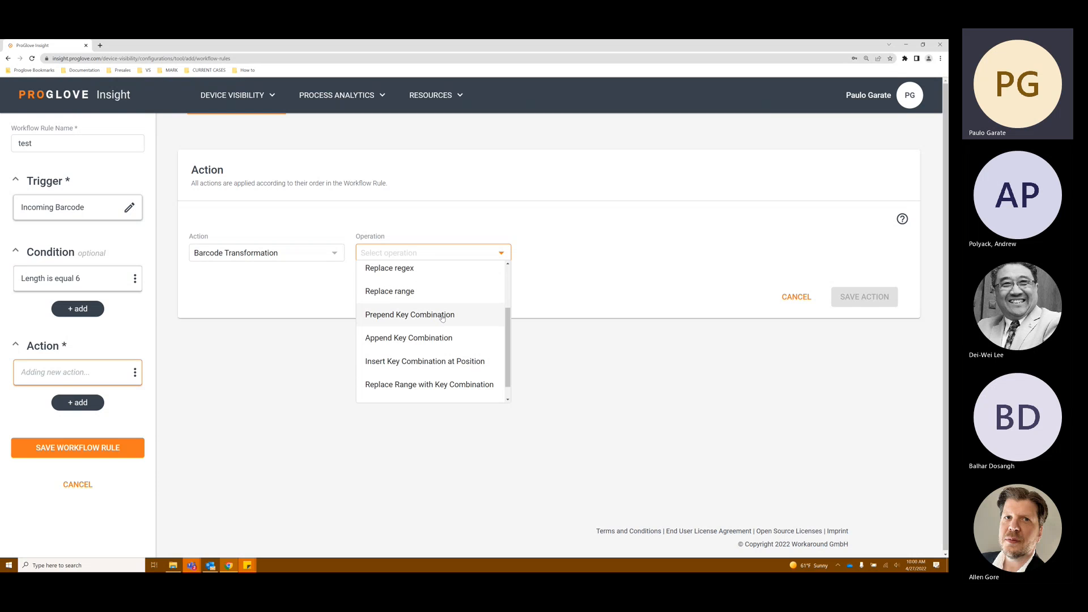
{"action": "scroll", "coordinate": [448, 320], "scroll_direction": "down", "scroll_amount": 1}
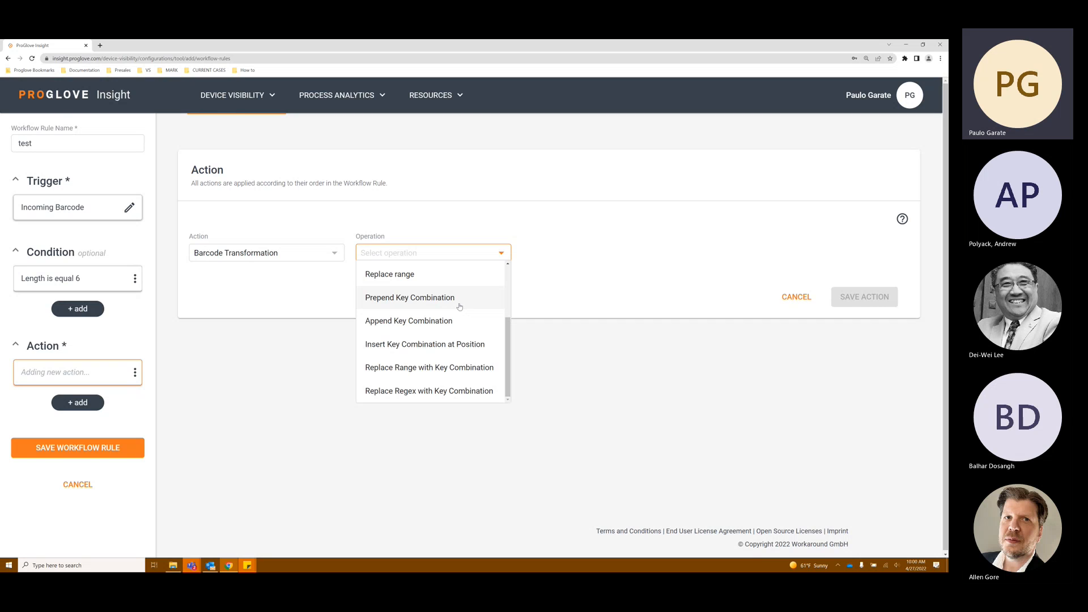
{"action": "left_click", "coordinate": [459, 305]}
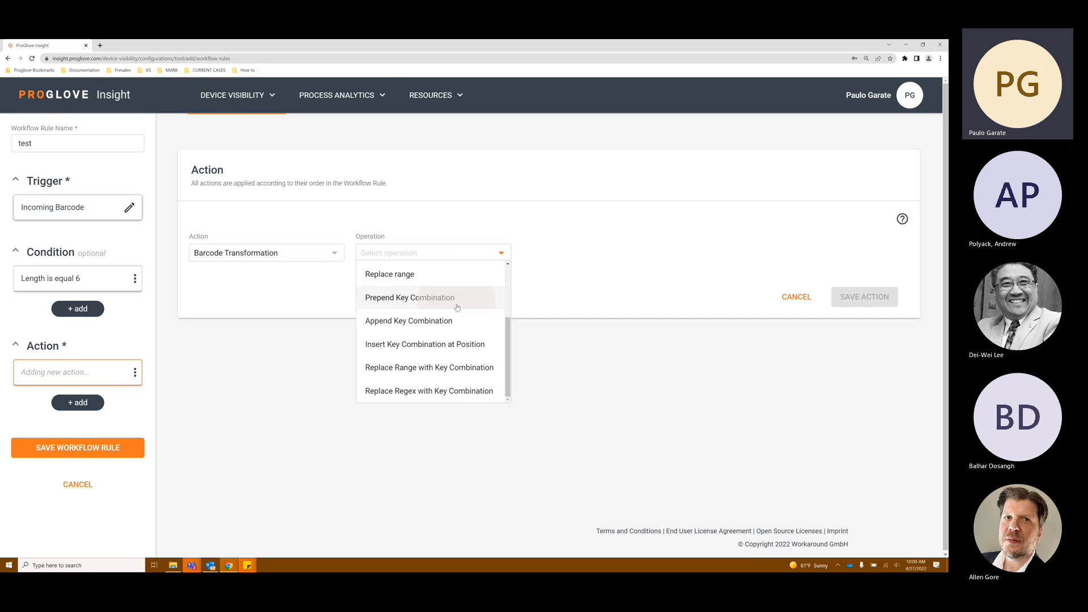
{"action": "left_click", "coordinate": [317, 301]}
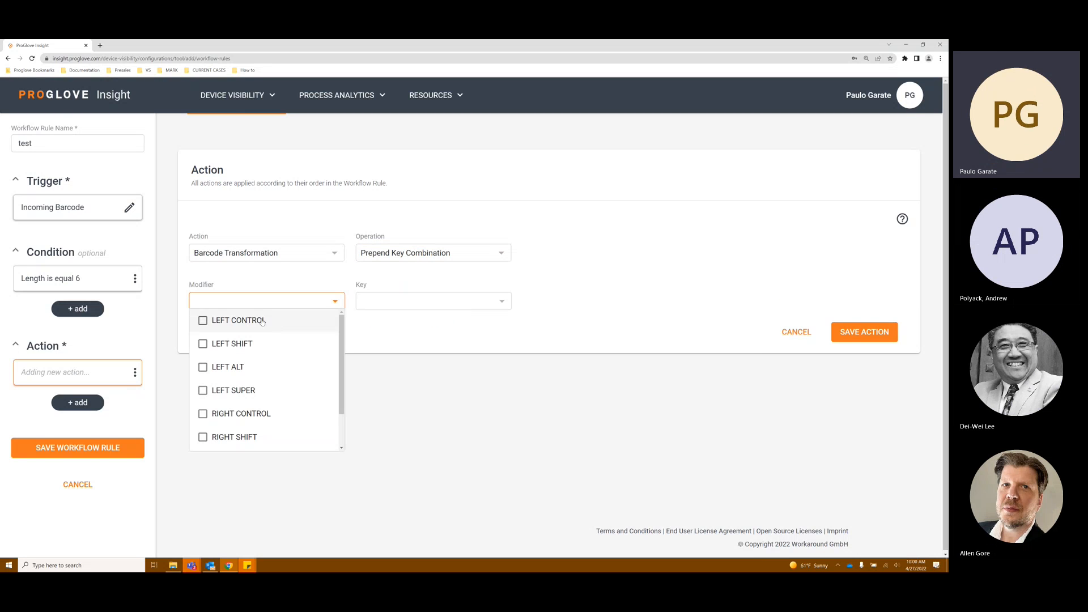
{"action": "scroll", "coordinate": [227, 413], "scroll_direction": "down", "scroll_amount": 2}
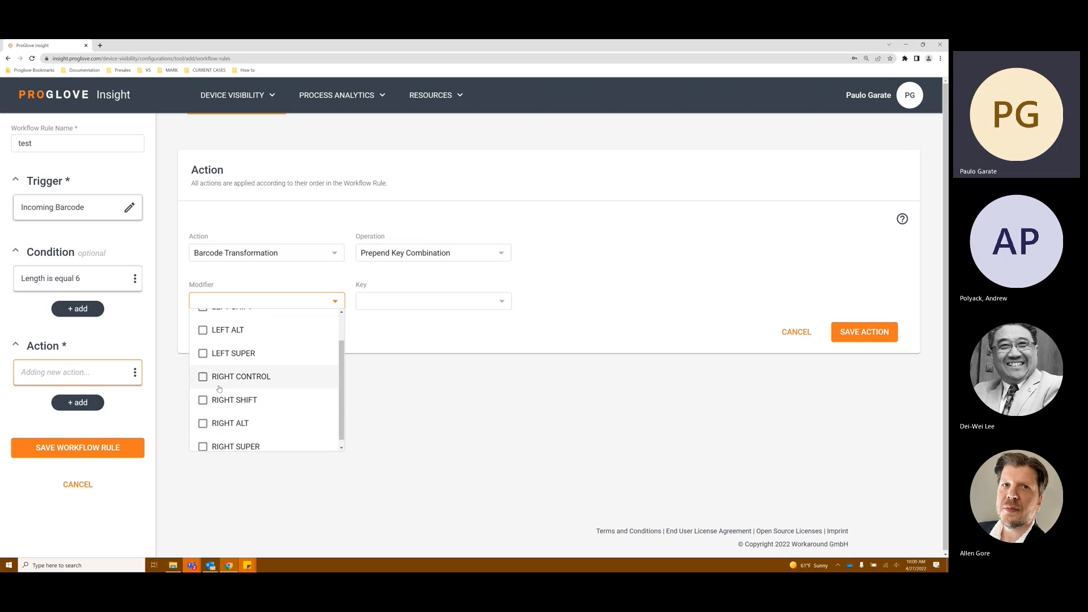
{"action": "left_click", "coordinate": [396, 305]}
{"action": "left_click", "coordinate": [397, 304]}
{"action": "scroll", "coordinate": [400, 382], "scroll_direction": "down", "scroll_amount": 8}
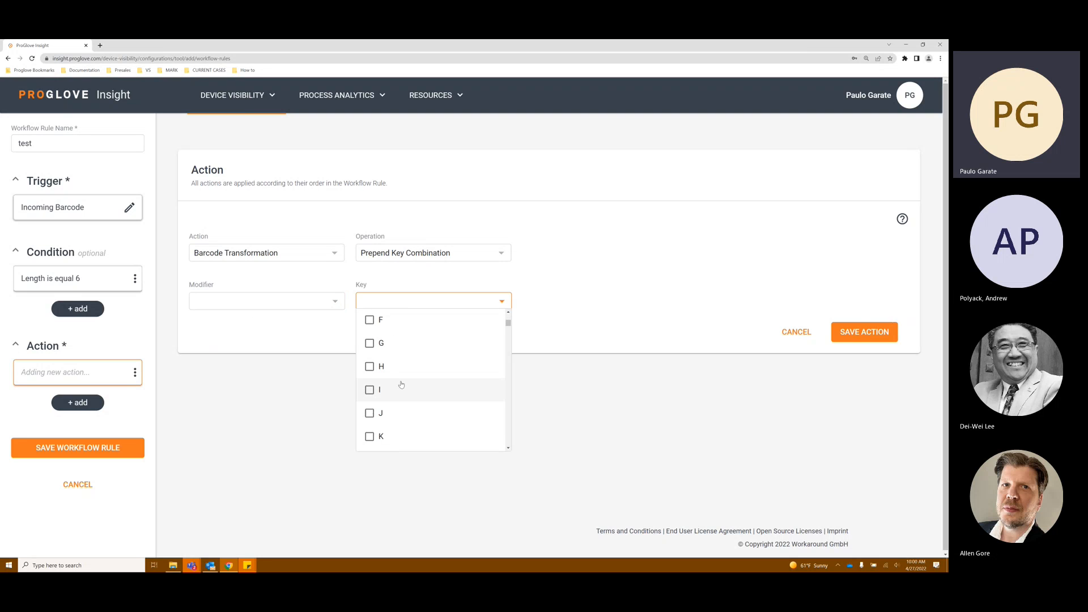
{"action": "scroll", "coordinate": [401, 386], "scroll_direction": "down", "scroll_amount": 3}
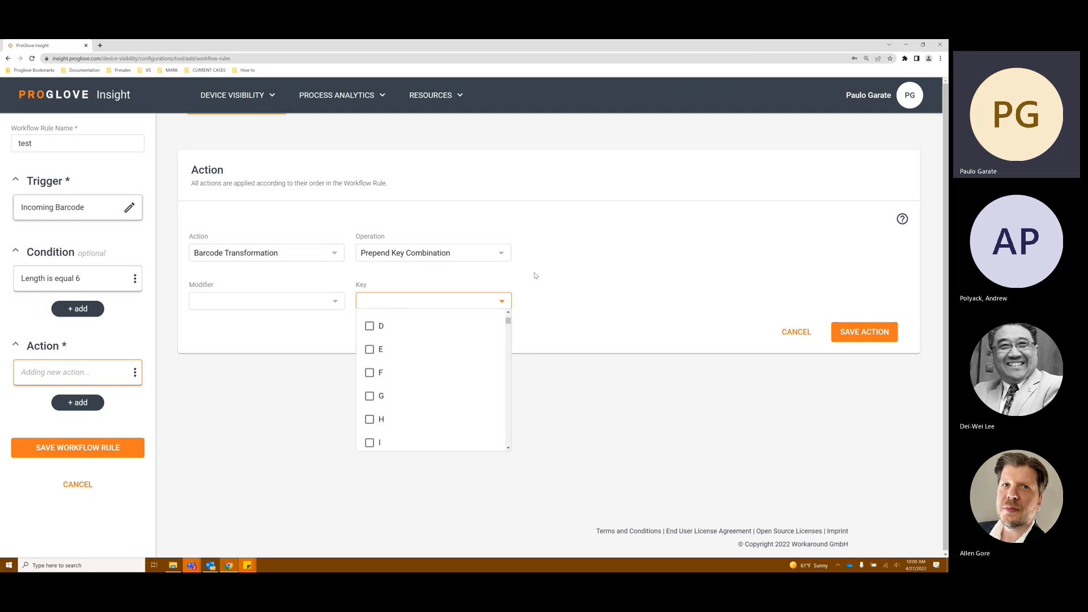
{"action": "left_click", "coordinate": [473, 260]}
{"action": "scroll", "coordinate": [474, 306], "scroll_direction": "down", "scroll_amount": 1}
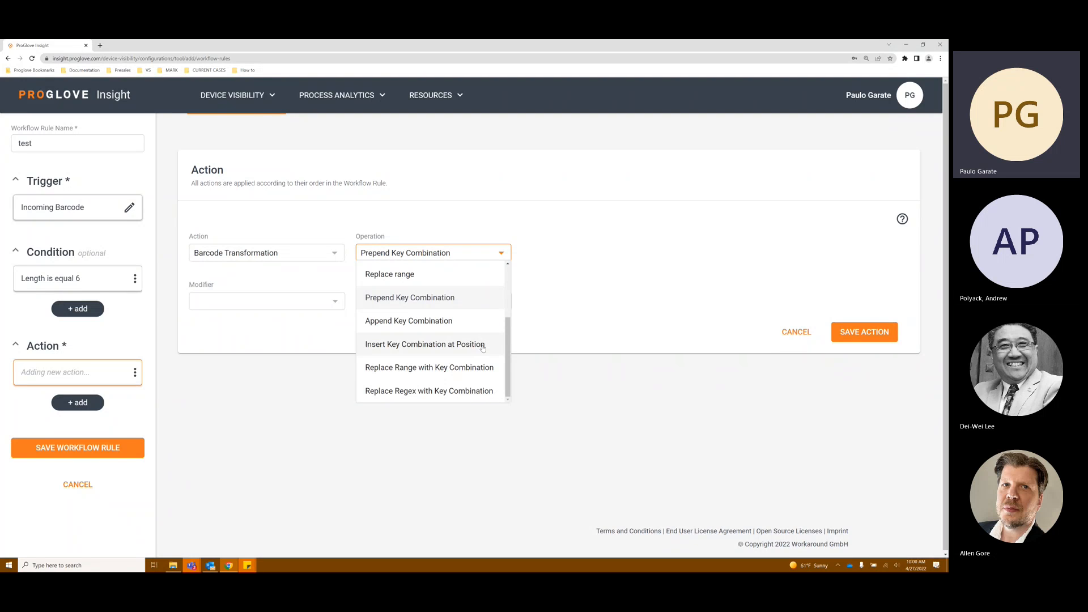
{"action": "scroll", "coordinate": [485, 345], "scroll_direction": "up", "scroll_amount": 2}
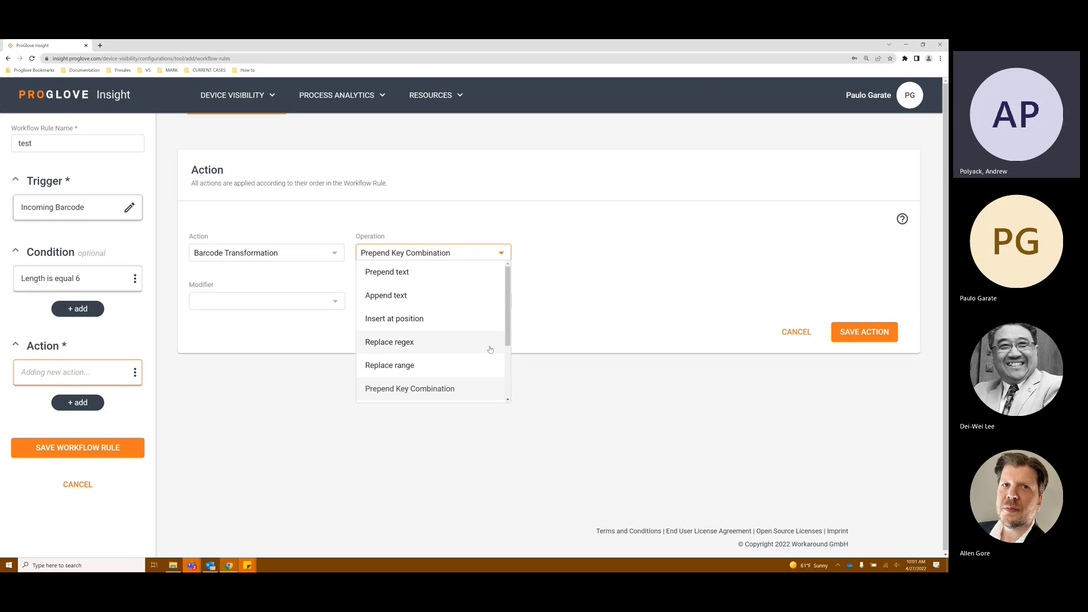
Step: Choose the Append text operation and insert the H-Tab key into the text to append
{"action": "left_click", "coordinate": [430, 298]}
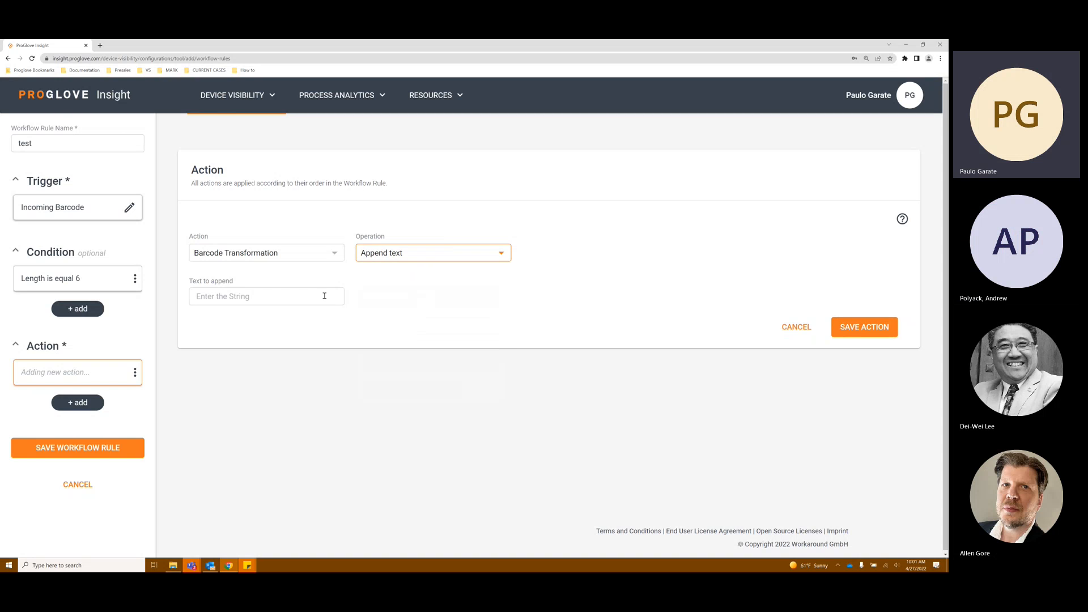
{"action": "left_click", "coordinate": [228, 296]}
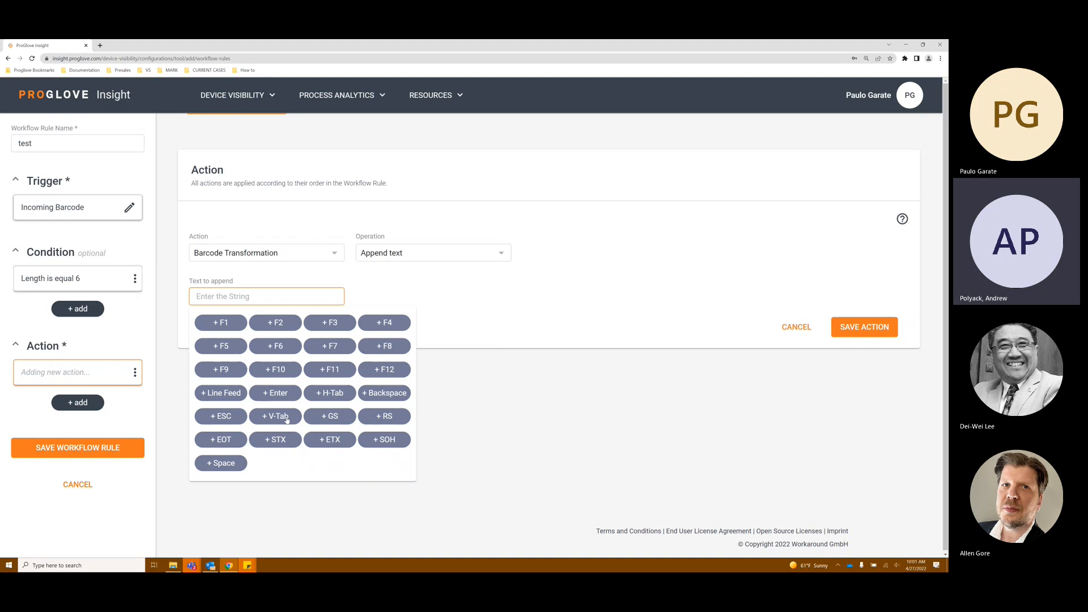
{"action": "left_click", "coordinate": [340, 395]}
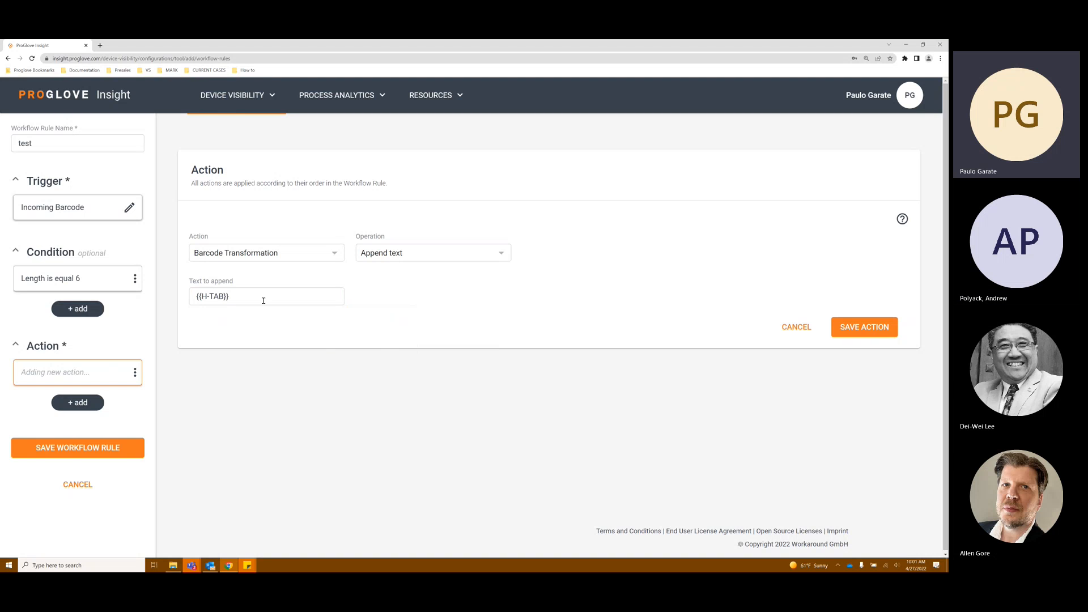
{"action": "left_click", "coordinate": [262, 297]}
{"action": "left_click", "coordinate": [340, 393]}
Step: Re-enter the text to append as {{H-TAB}}, then save the action and the workflow rule
{"action": "left_click", "coordinate": [277, 296]}
{"action": "left_click_drag", "start_coordinate": [277, 297], "coordinate": [232, 293]}
{"action": "key", "text": "BackSpace"}
{"action": "key", "text": "BackSpace"}
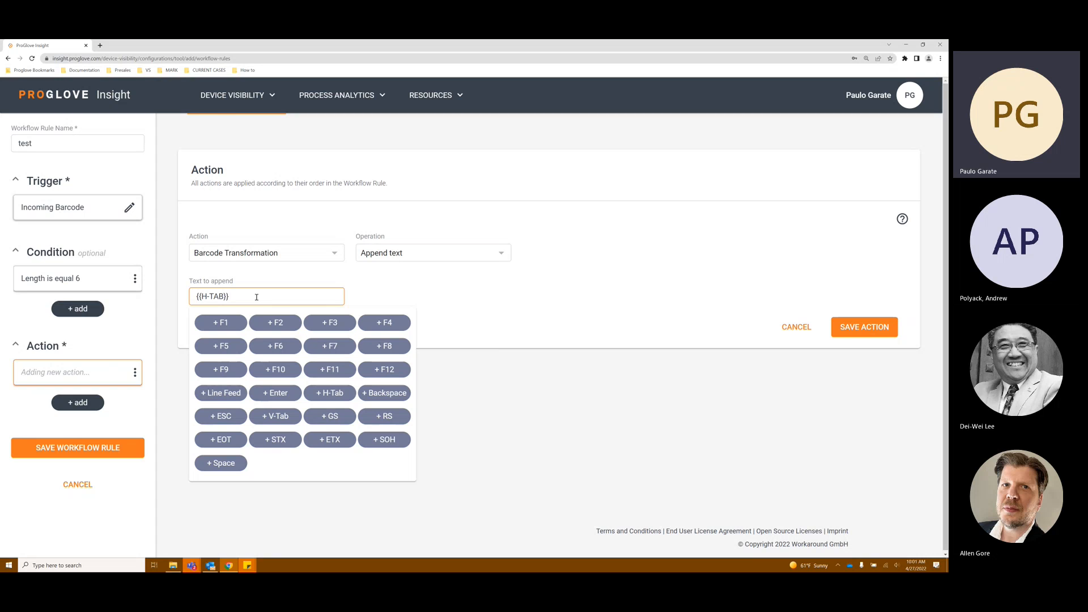
{"action": "type", "text": "111"}
{"action": "key", "text": "BackSpace"}
{"action": "key", "text": "BackSpace"}
{"action": "key", "text": "BackSpace"}
{"action": "key", "text": "BackSpace"}
{"action": "key", "text": "BackSpace"}
{"action": "key", "text": "BackSpace"}
{"action": "key", "text": "BackSpace"}
{"action": "key", "text": "BackSpace"}
{"action": "key", "text": "BackSpace"}
{"action": "key", "text": "BackSpace"}
{"action": "left_click", "coordinate": [334, 397]}
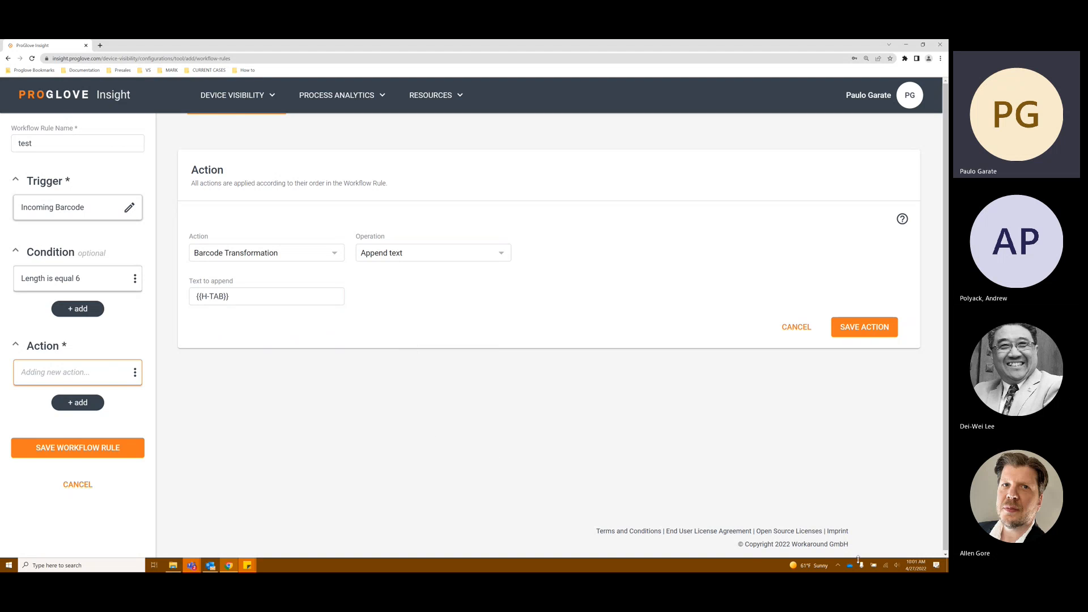
{"action": "left_click", "coordinate": [859, 335]}
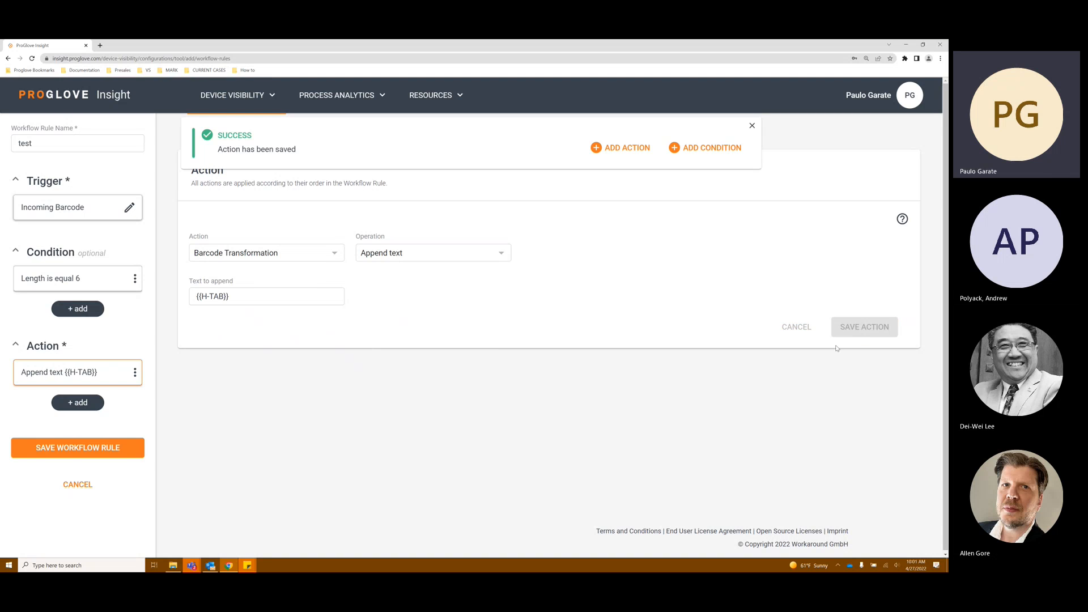
{"action": "left_click", "coordinate": [109, 455]}
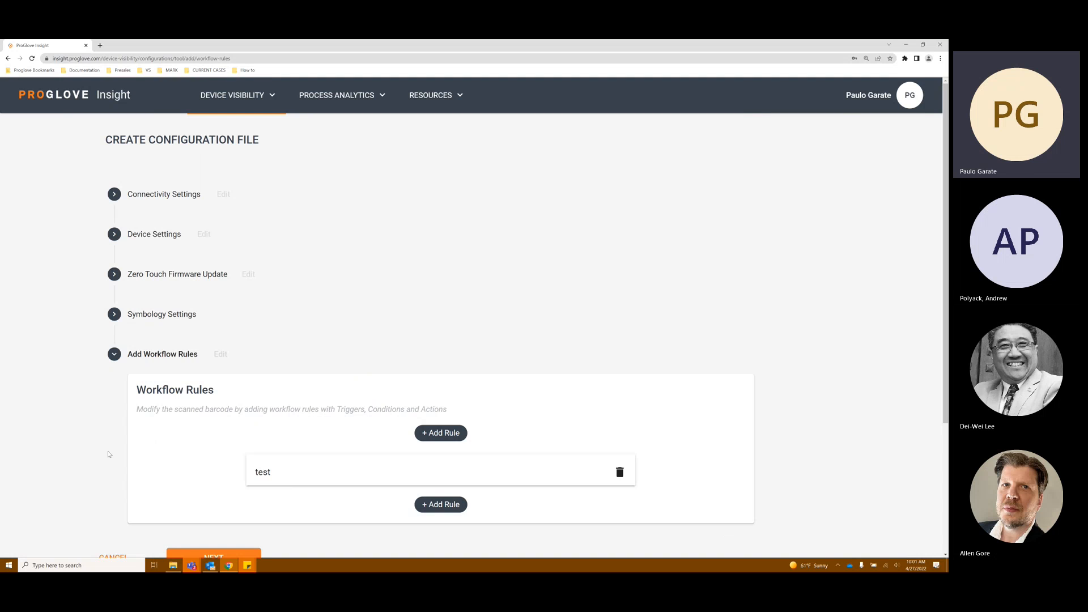
Step: Reopen the test workflow rule, rename it to 6 length, and save it
{"action": "left_click", "coordinate": [397, 474]}
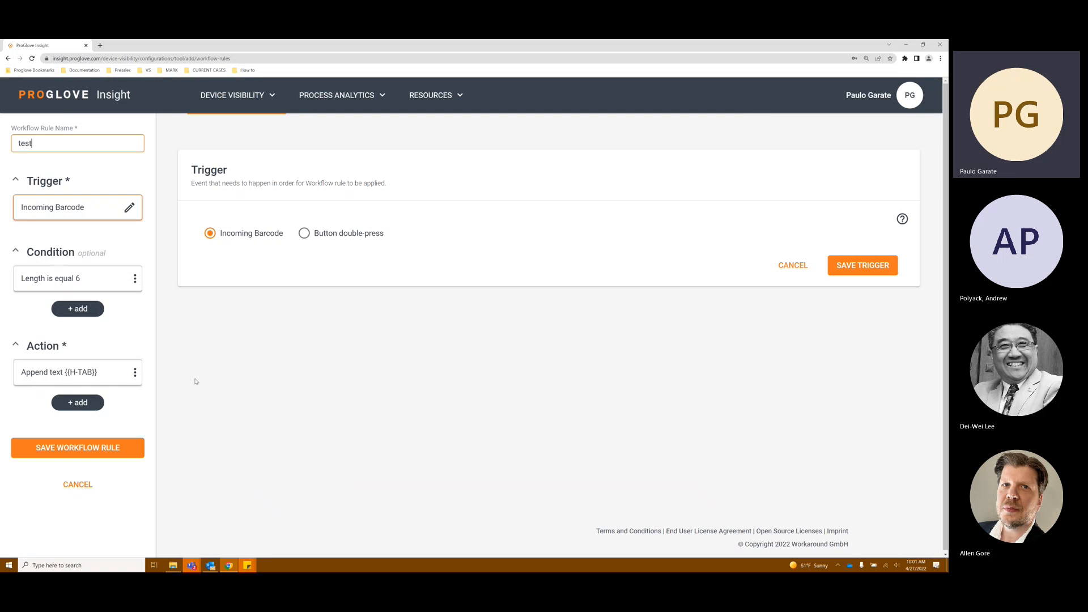
{"action": "double_click", "coordinate": [59, 140]}
{"action": "type", "text": "6 lenth"}
{"action": "key", "text": "BackSpace"}
{"action": "key", "text": "BackSpace"}
{"action": "type", "text": "ght"}
{"action": "key", "text": "BackSpace"}
{"action": "key", "text": "BackSpace"}
{"action": "type", "text": "th"}
{"action": "left_click", "coordinate": [105, 454]}
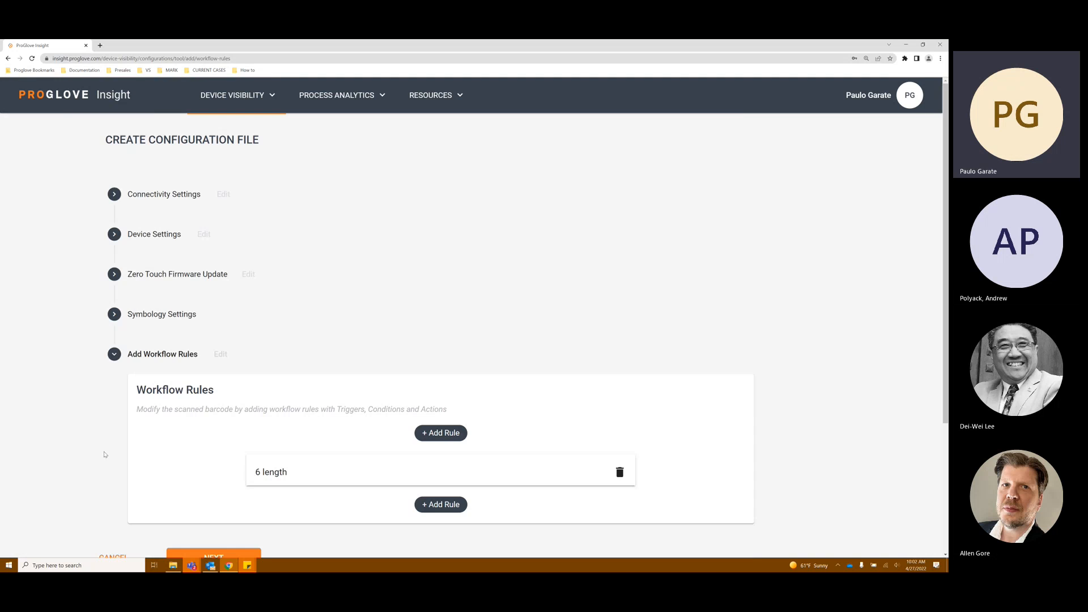
Step: Add a new workflow rule named 19 length and save its Incoming Barcode trigger
{"action": "left_click", "coordinate": [457, 506]}
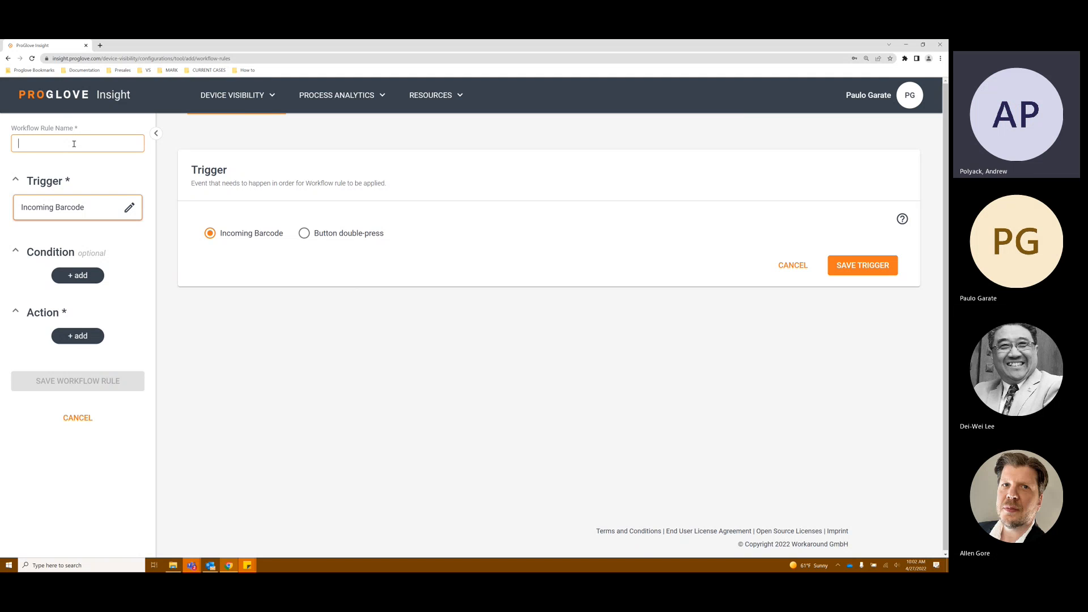
{"action": "type", "text": "19"}
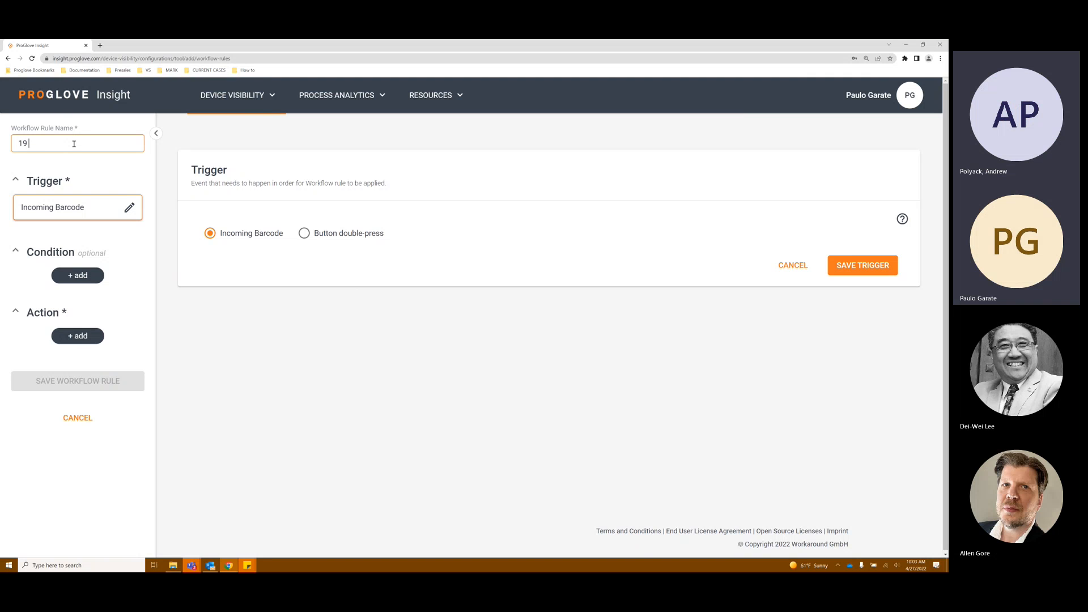
{"action": "type", "text": " length"}
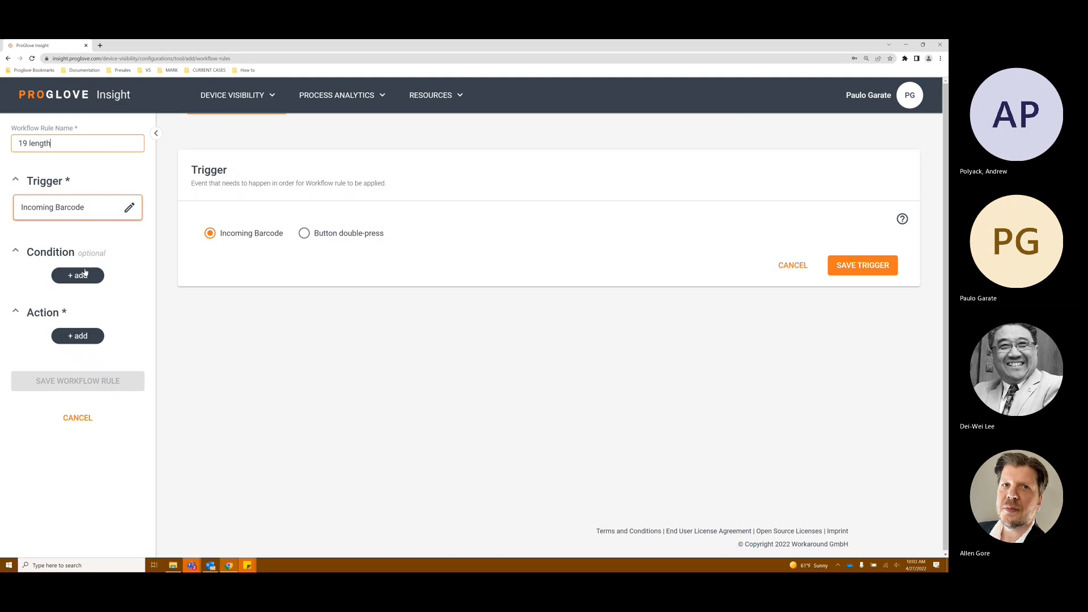
{"action": "left_click", "coordinate": [885, 267]}
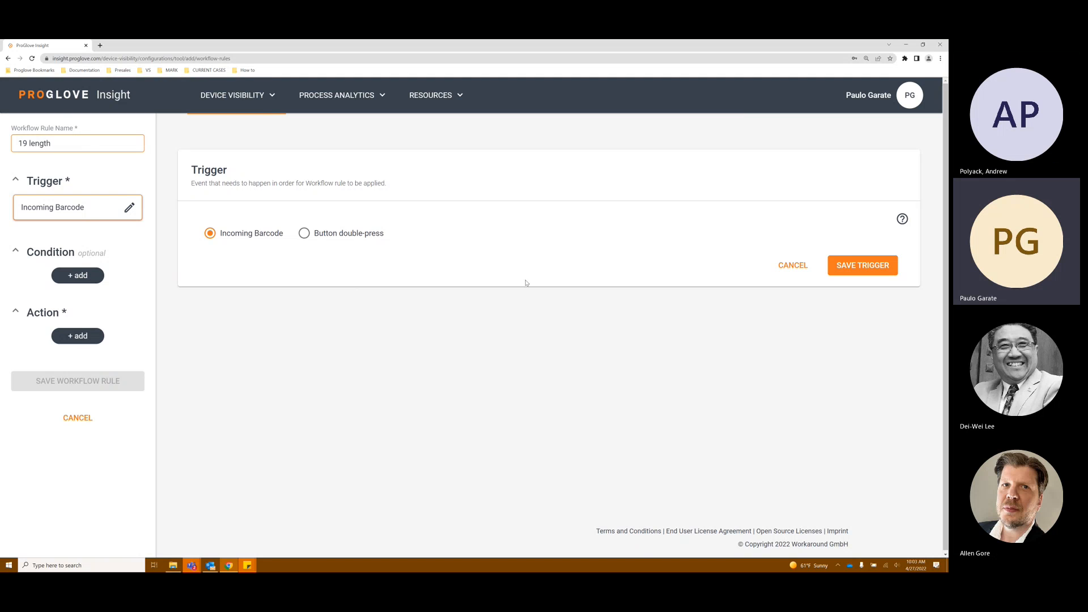
Step: Add a condition that the barcode length is equal to 19 and save it
{"action": "left_click", "coordinate": [77, 276]}
{"action": "left_click", "coordinate": [265, 258]}
{"action": "left_click", "coordinate": [250, 295]}
{"action": "left_click", "coordinate": [425, 253]}
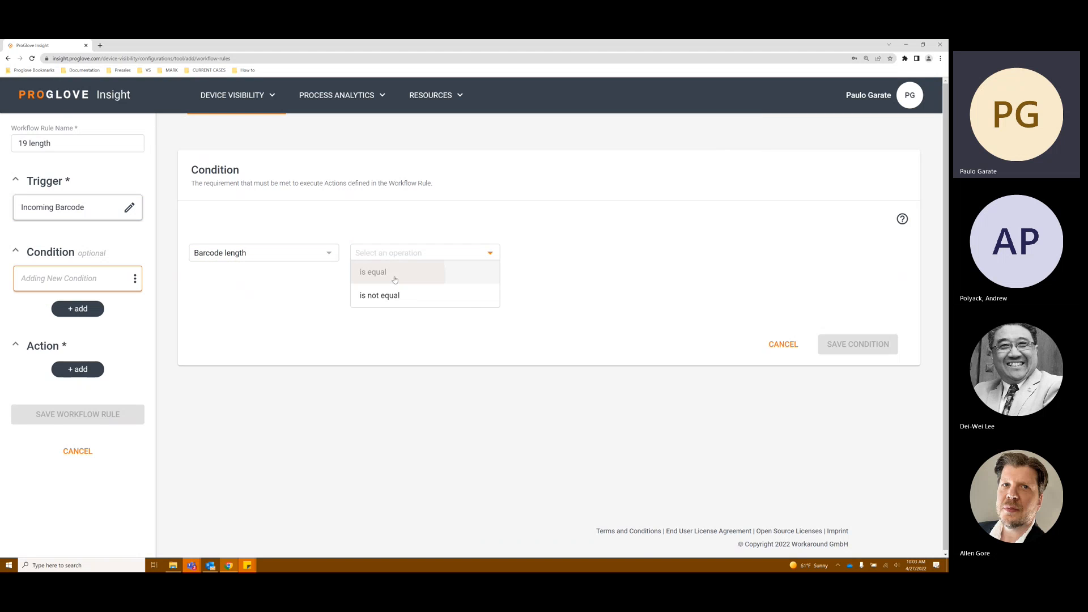
{"action": "left_click", "coordinate": [376, 273]}
{"action": "left_click", "coordinate": [553, 258]}
{"action": "type", "text": "19"}
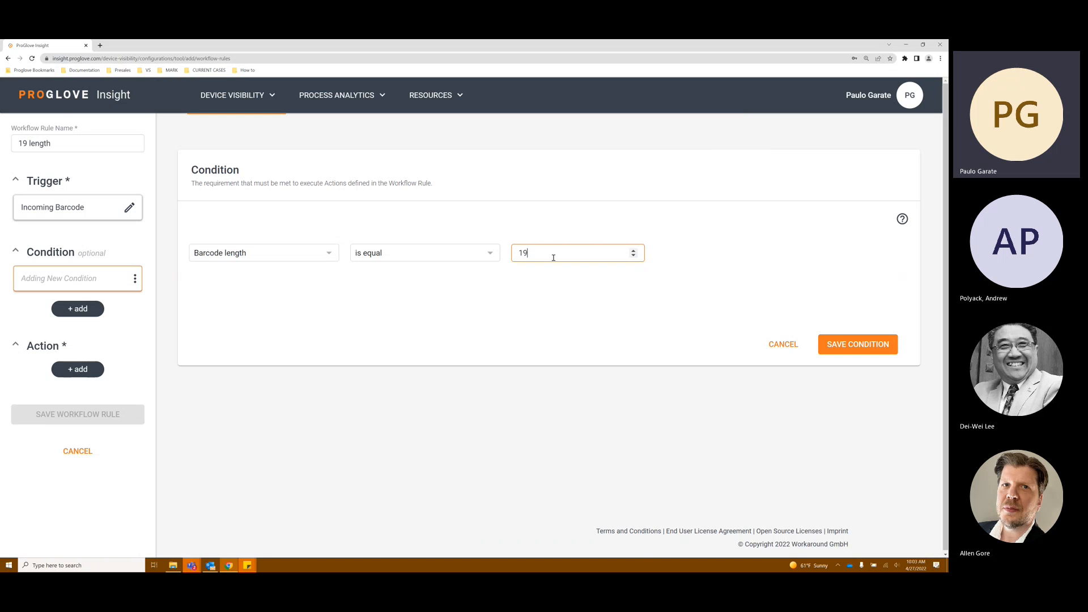
{"action": "left_click", "coordinate": [825, 347]}
Step: Add a Barcode Transformation action that appends {{H-TAB}}, save the action, and save the 19 length workflow rule
{"action": "left_click", "coordinate": [90, 369]}
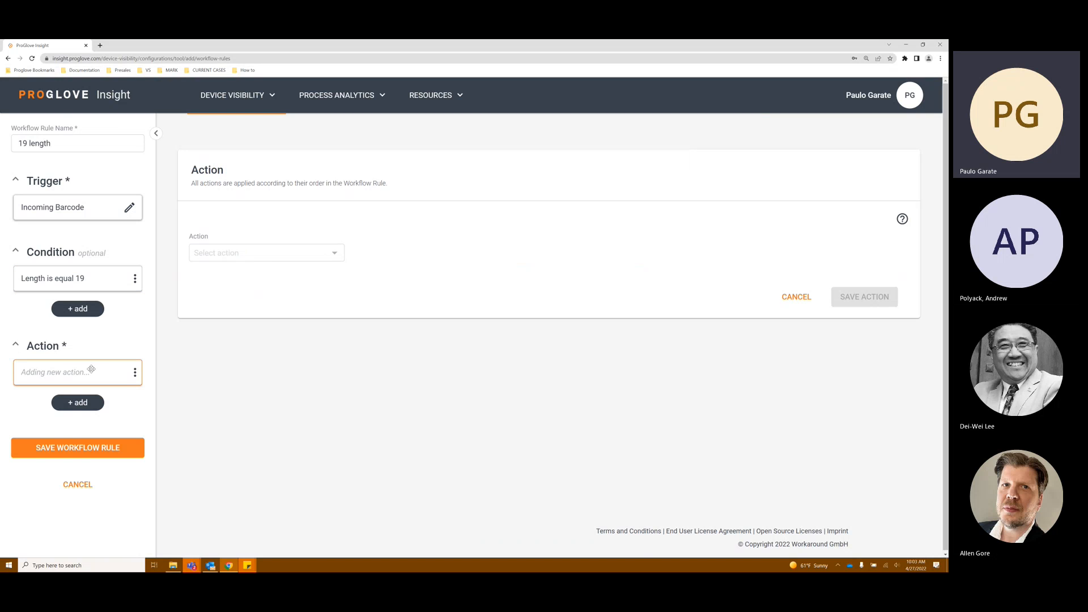
{"action": "left_click", "coordinate": [260, 255]}
{"action": "left_click", "coordinate": [252, 272]}
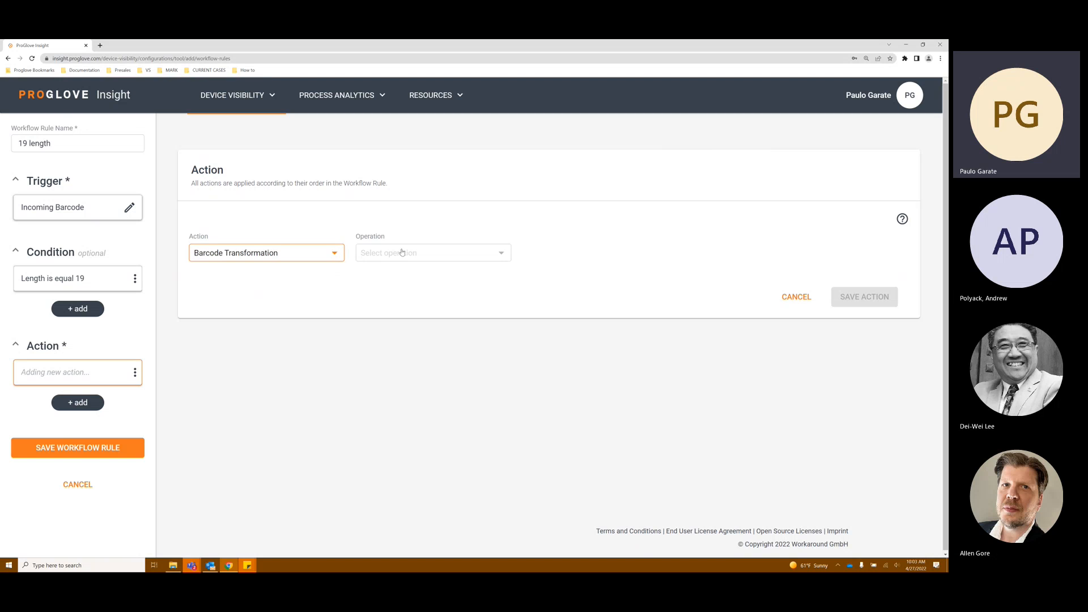
{"action": "left_click", "coordinate": [401, 253]}
{"action": "left_click", "coordinate": [412, 292]}
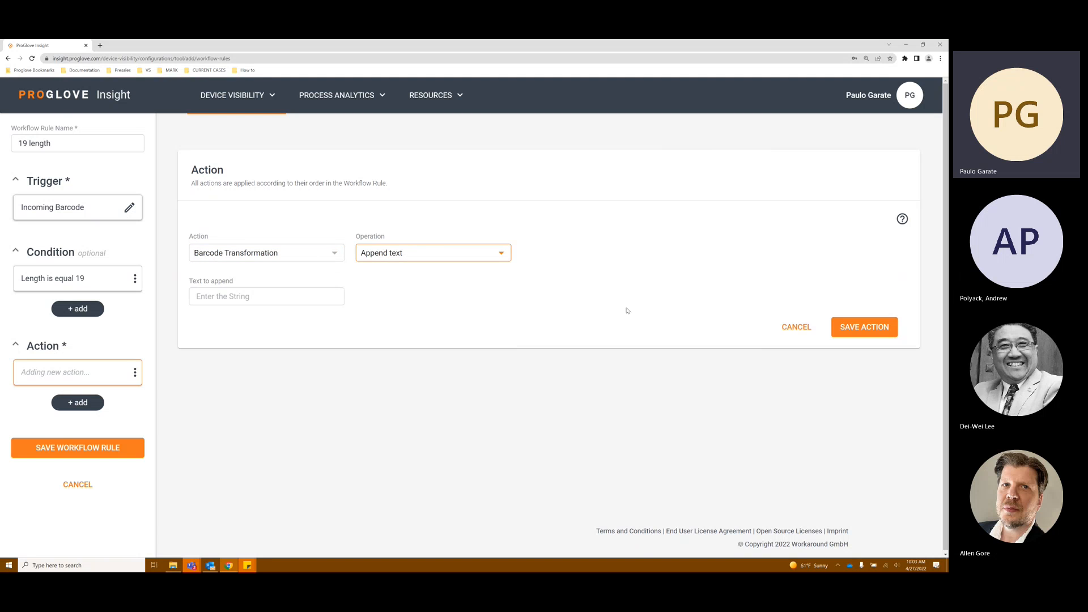
{"action": "left_click", "coordinate": [277, 297]}
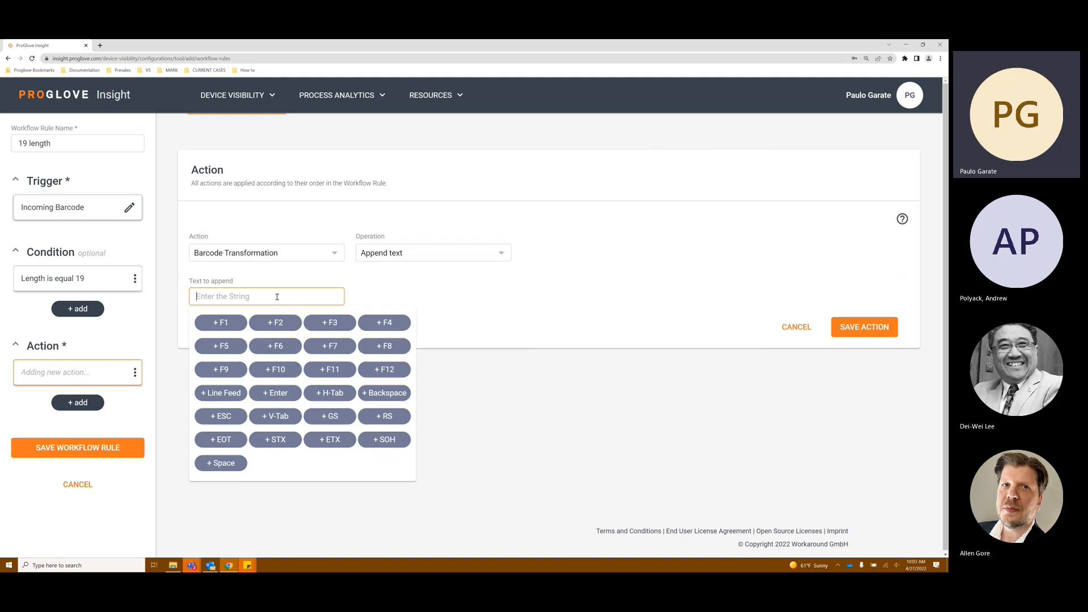
{"action": "left_click", "coordinate": [340, 399]}
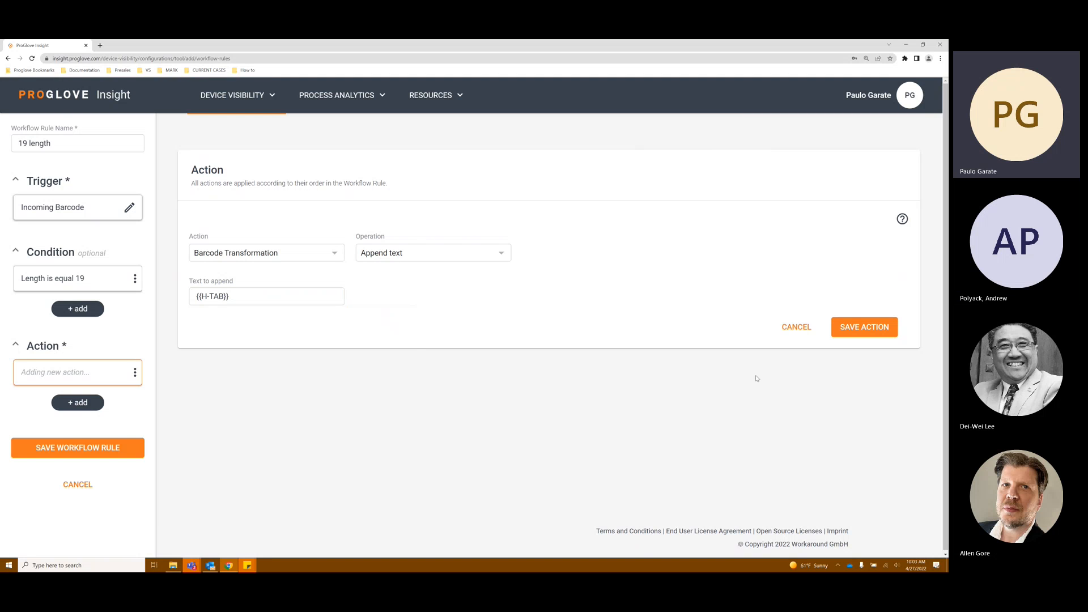
{"action": "left_click", "coordinate": [866, 328]}
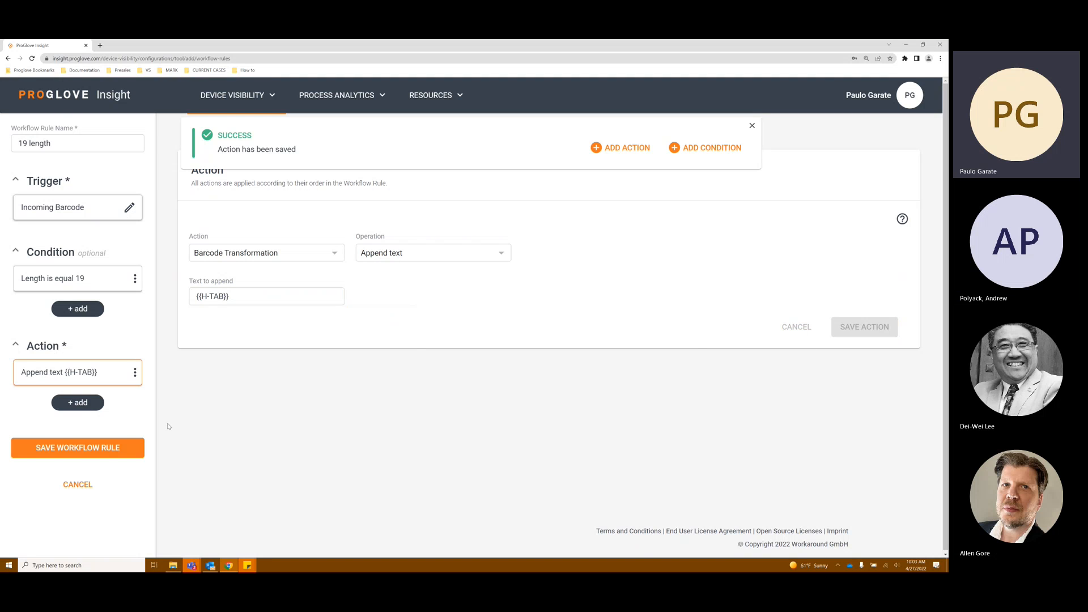
{"action": "left_click", "coordinate": [107, 455]}
{"action": "scroll", "coordinate": [445, 448], "scroll_direction": "down", "scroll_amount": 3}
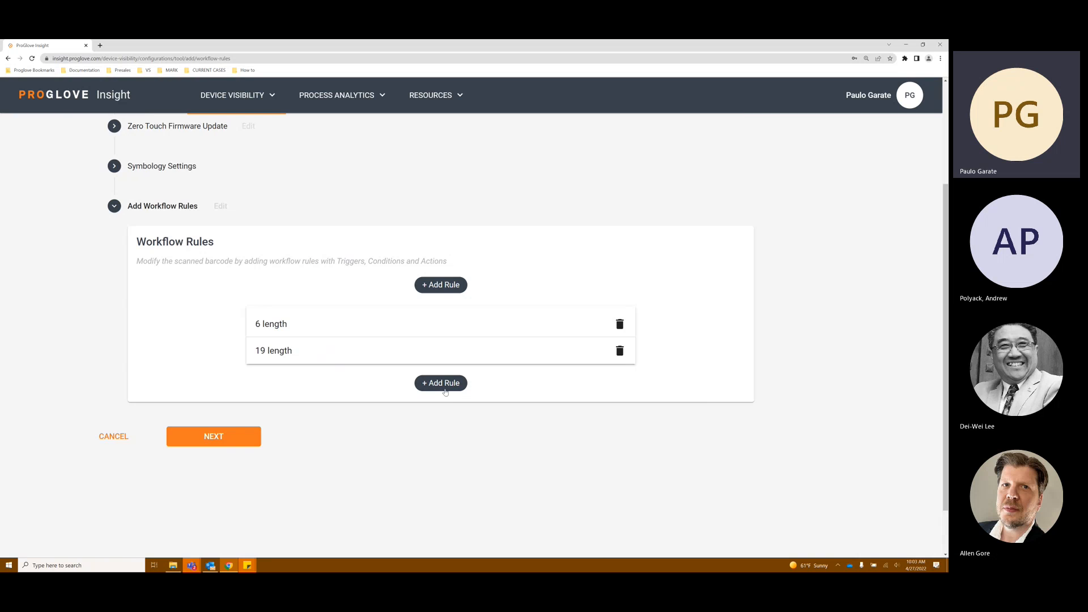
Step: Add another workflow rule named 16 length and save its Incoming Barcode trigger
{"action": "left_click", "coordinate": [446, 391]}
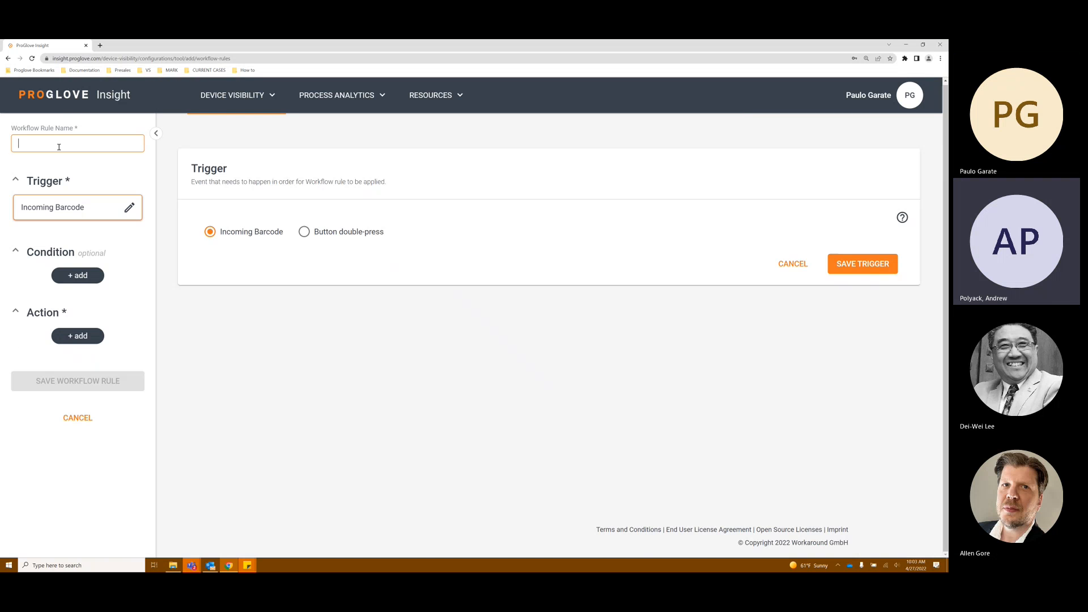
{"action": "type", "text": "16 length"}
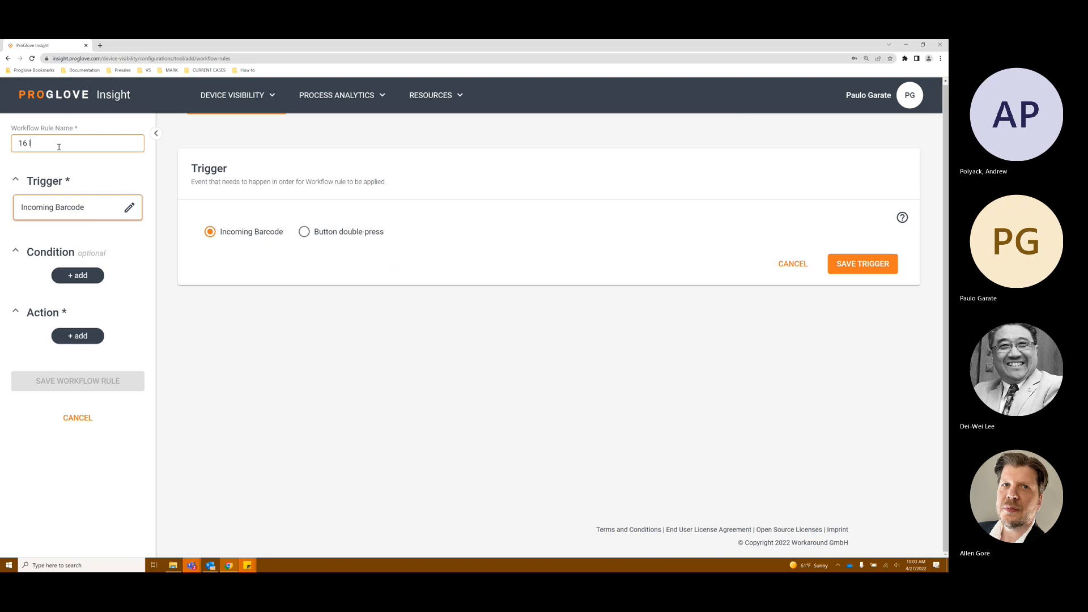
{"action": "left_click", "coordinate": [867, 272]}
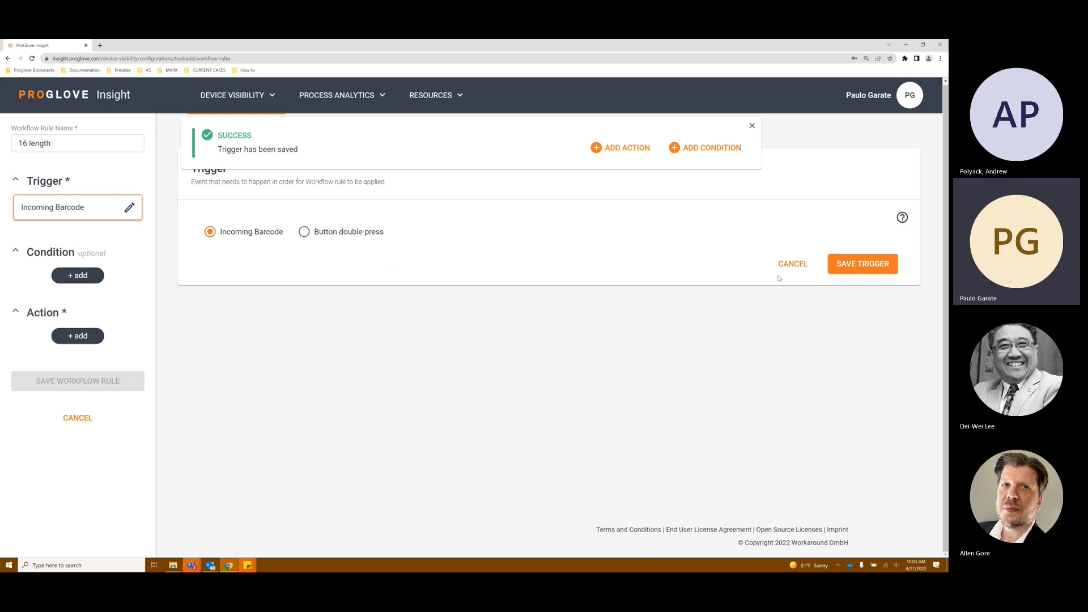
Step: Add a condition that the barcode length is equal to 16 and save it
{"action": "left_click", "coordinate": [83, 275]}
{"action": "left_click", "coordinate": [226, 250]}
{"action": "left_click", "coordinate": [255, 292]}
{"action": "left_click", "coordinate": [407, 255]}
{"action": "left_click", "coordinate": [411, 275]}
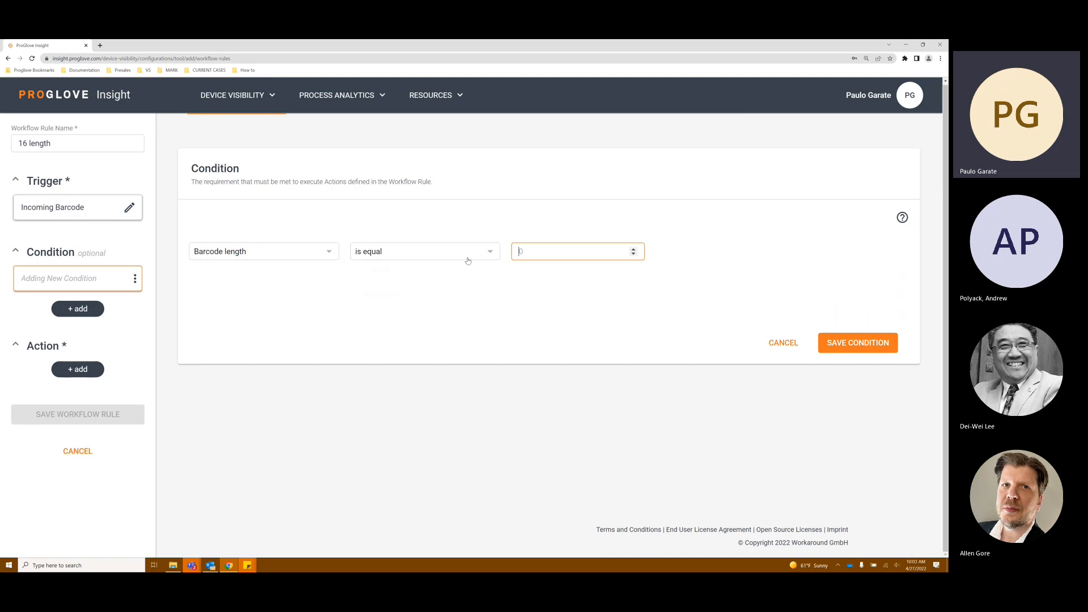
{"action": "type", "text": "16"}
{"action": "left_click", "coordinate": [825, 343]}
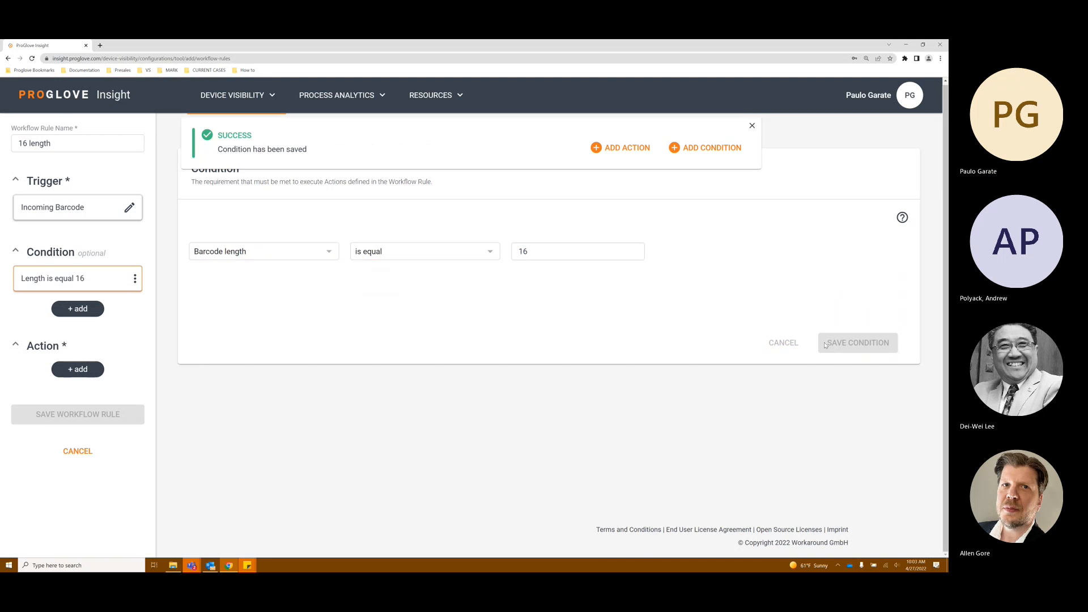
Step: Add a Barcode Transformation action using Append text with the H-Tab key {{H-TAB}} and save the action
{"action": "left_click", "coordinate": [74, 369]}
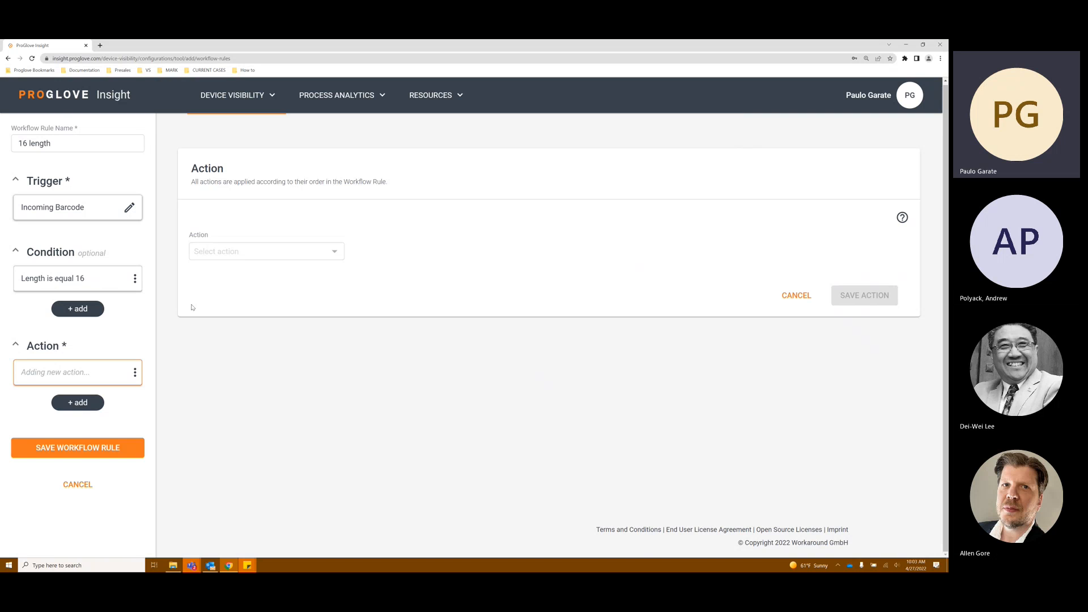
{"action": "left_click", "coordinate": [242, 253]}
{"action": "left_click", "coordinate": [238, 270]}
{"action": "left_click", "coordinate": [397, 257]}
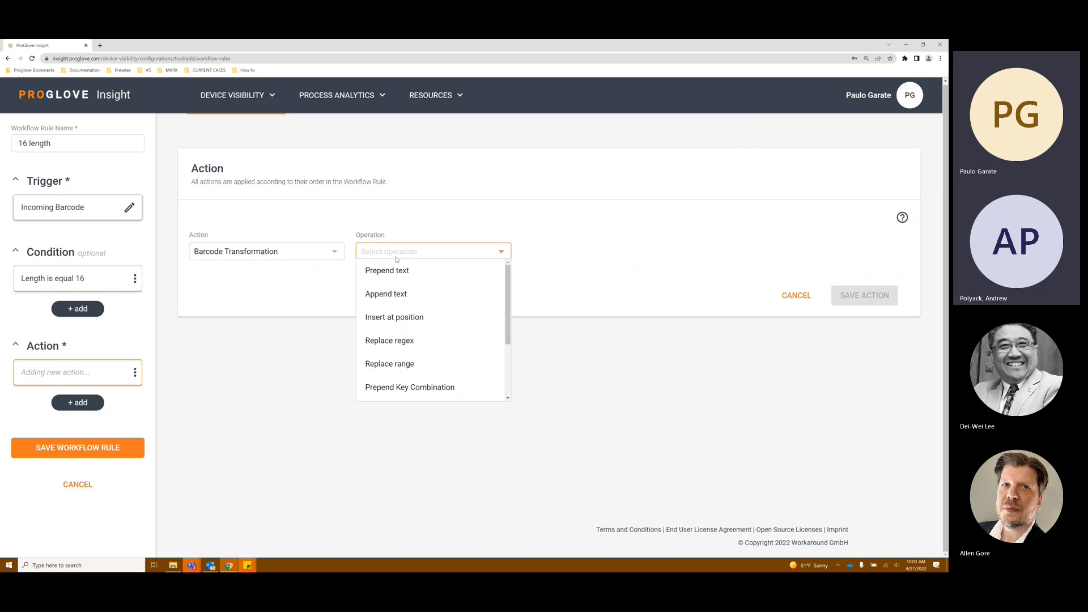
{"action": "left_click", "coordinate": [386, 294]}
{"action": "left_click", "coordinate": [306, 296]}
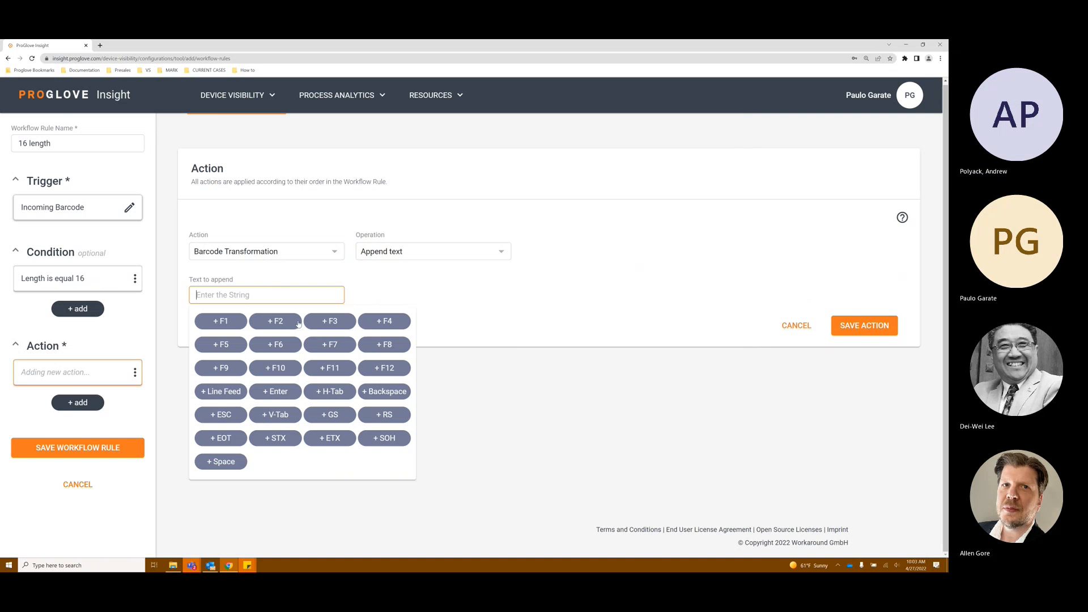
{"action": "left_click", "coordinate": [330, 391]}
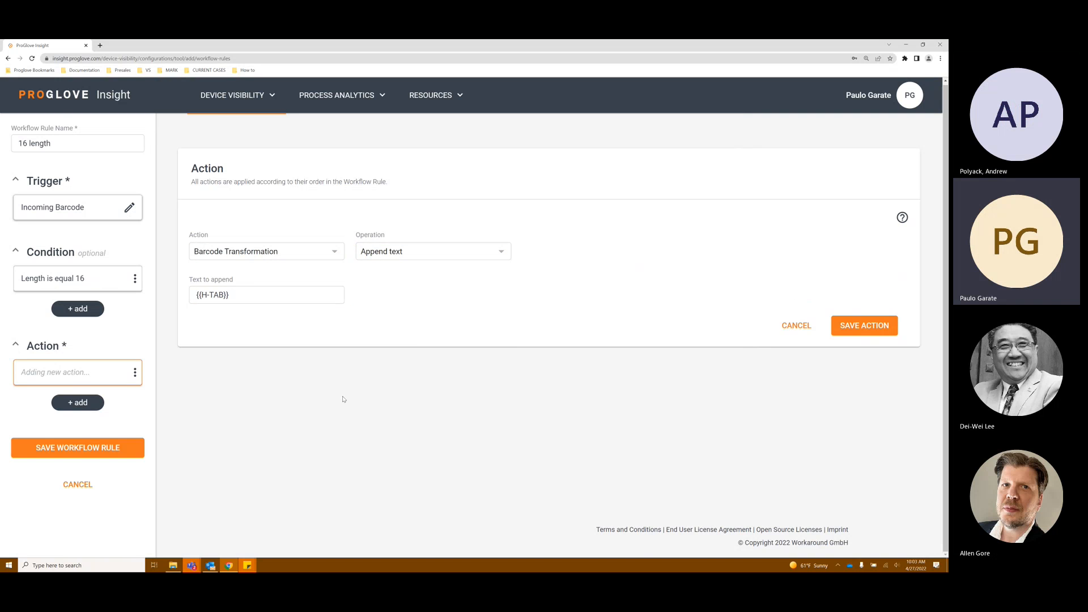
{"action": "left_click", "coordinate": [857, 327]}
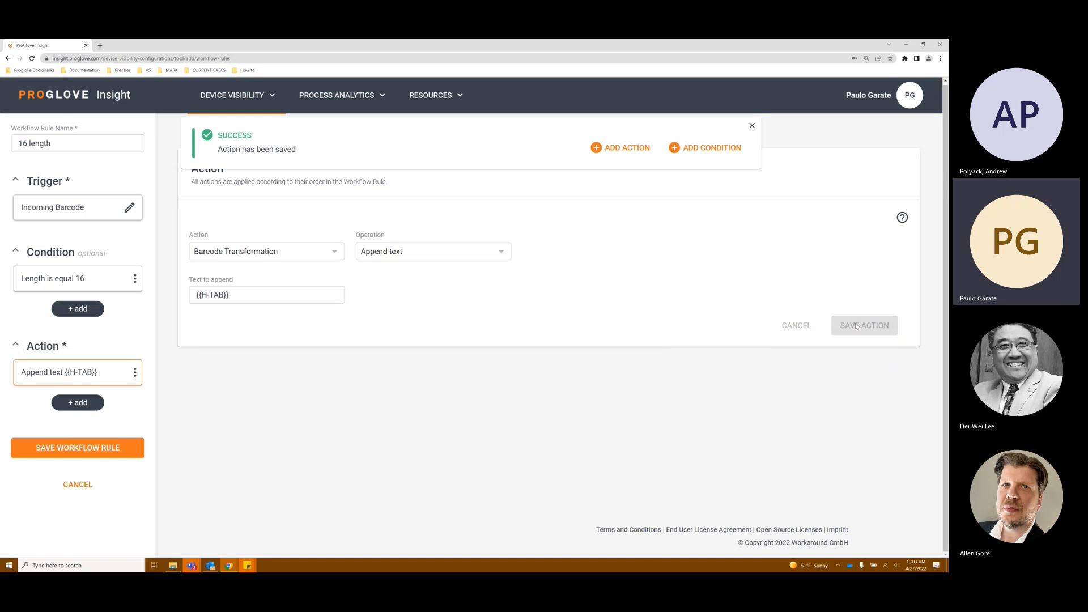
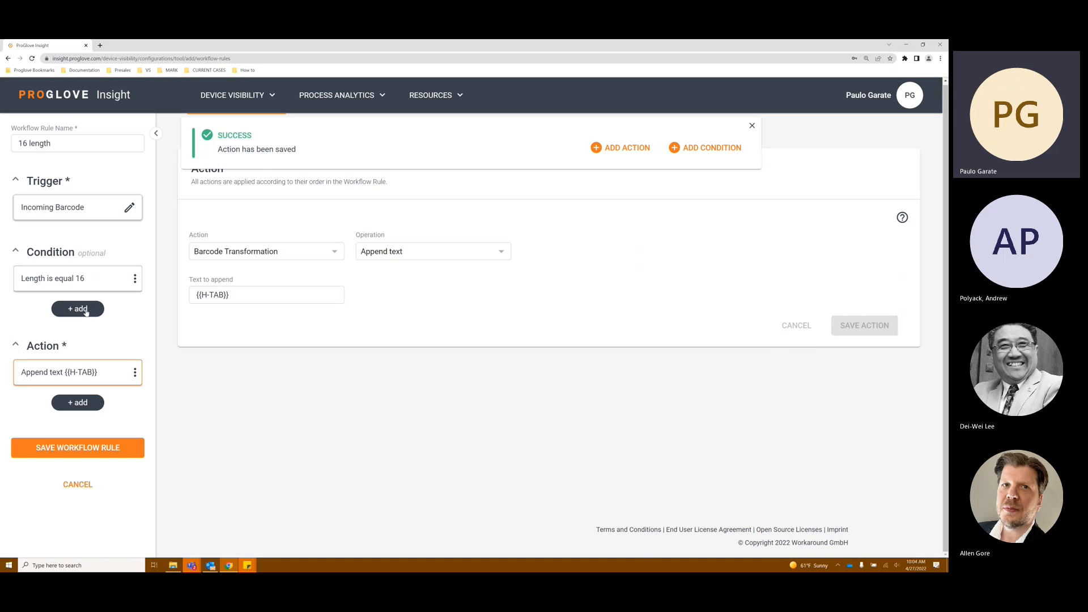
{"action": "left_click", "coordinate": [85, 311]}
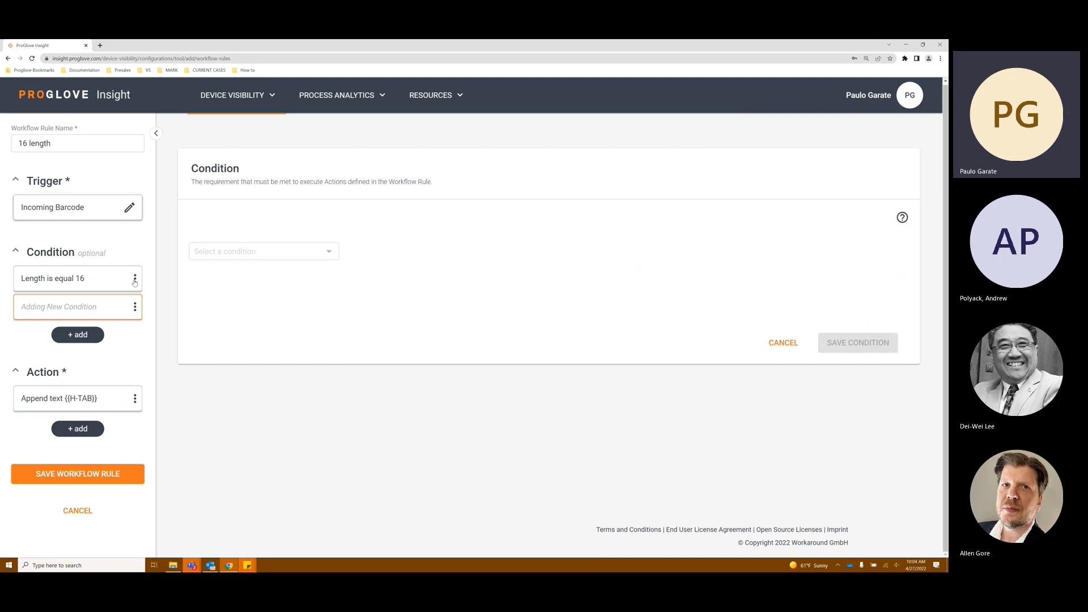
{"action": "left_click", "coordinate": [136, 308]}
{"action": "left_click", "coordinate": [145, 349]}
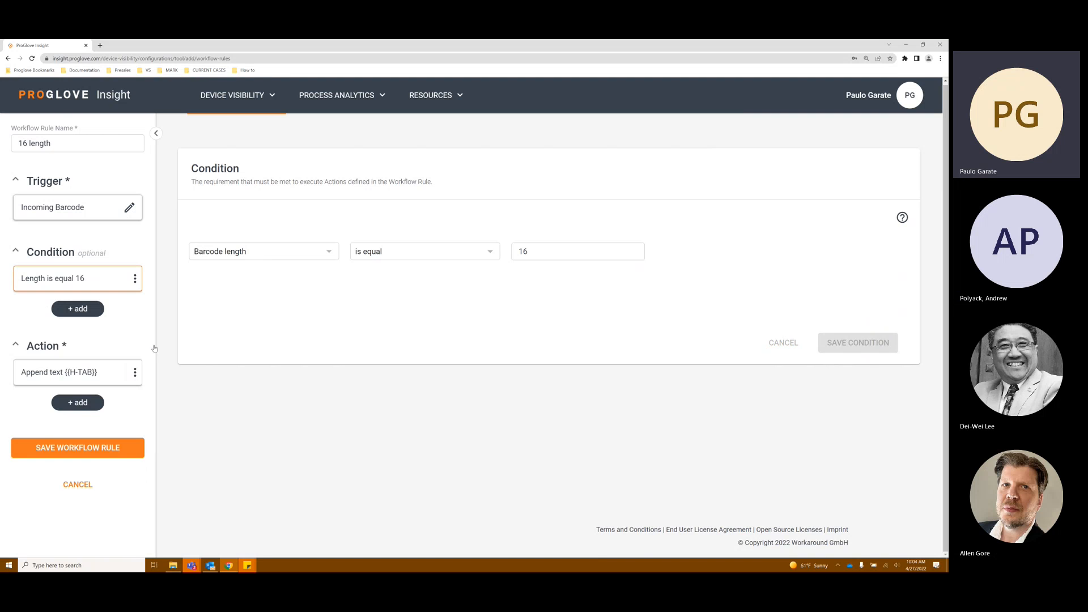
Step: Save the 16 length workflow rule
{"action": "left_click", "coordinate": [105, 448]}
{"action": "scroll", "coordinate": [172, 450], "scroll_direction": "down", "scroll_amount": 2}
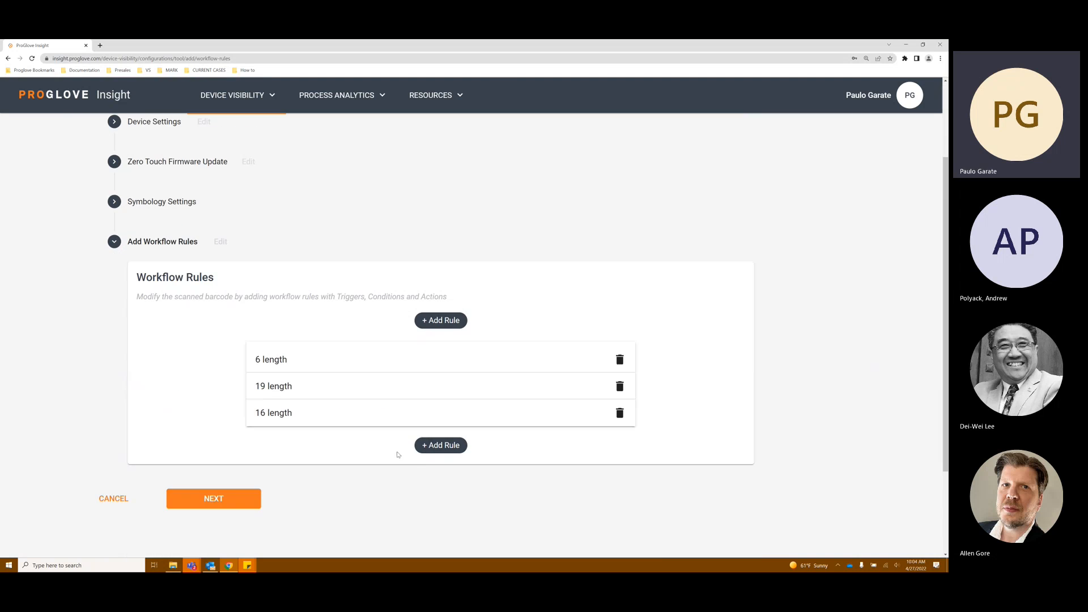
Step: Open the 16 length rule to review its trigger, condition and action, and save it again
{"action": "left_click", "coordinate": [375, 420]}
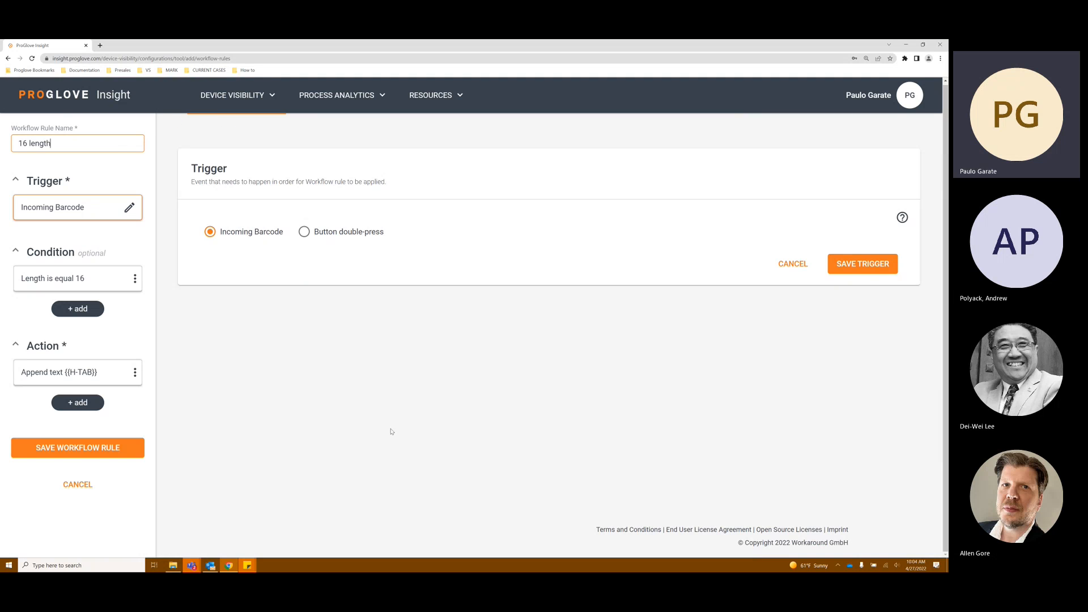
{"action": "left_click", "coordinate": [95, 282]}
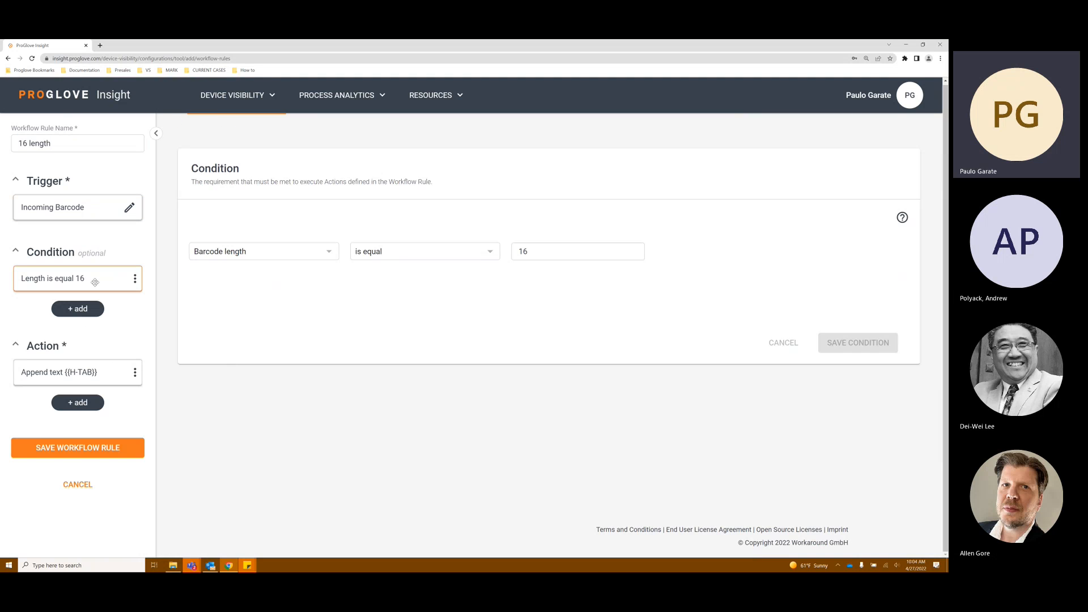
{"action": "left_click", "coordinate": [97, 373]}
{"action": "left_click", "coordinate": [97, 448]}
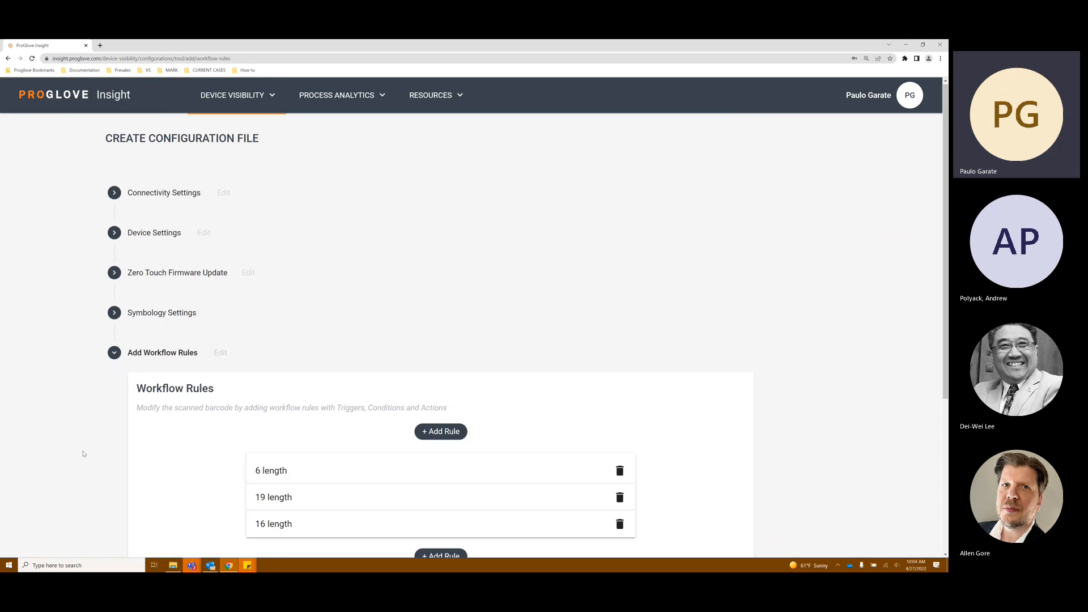
Step: Add a new workflow rule named 7 length and save its Incoming Barcode trigger
{"action": "scroll", "coordinate": [424, 478], "scroll_direction": "down", "scroll_amount": 3}
{"action": "left_click", "coordinate": [446, 448]}
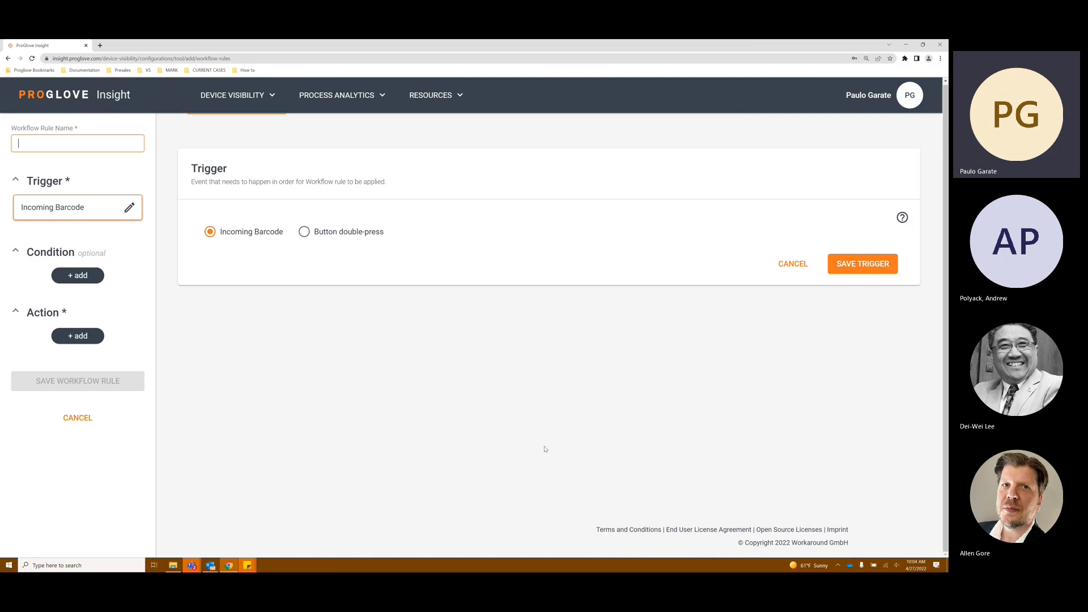
{"action": "left_click", "coordinate": [103, 149]}
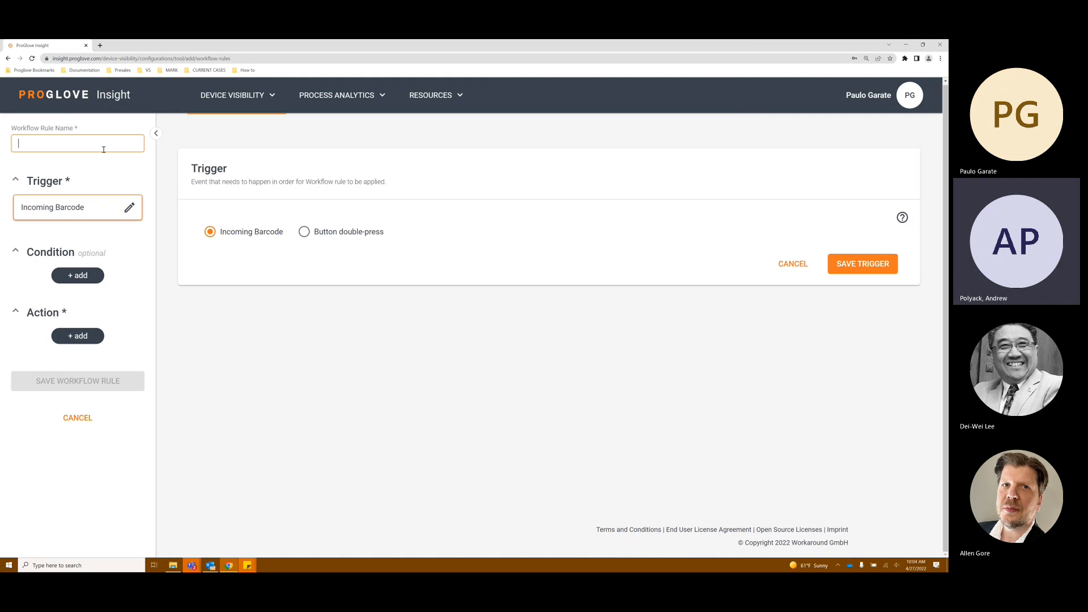
{"action": "type", "text": "7 length"}
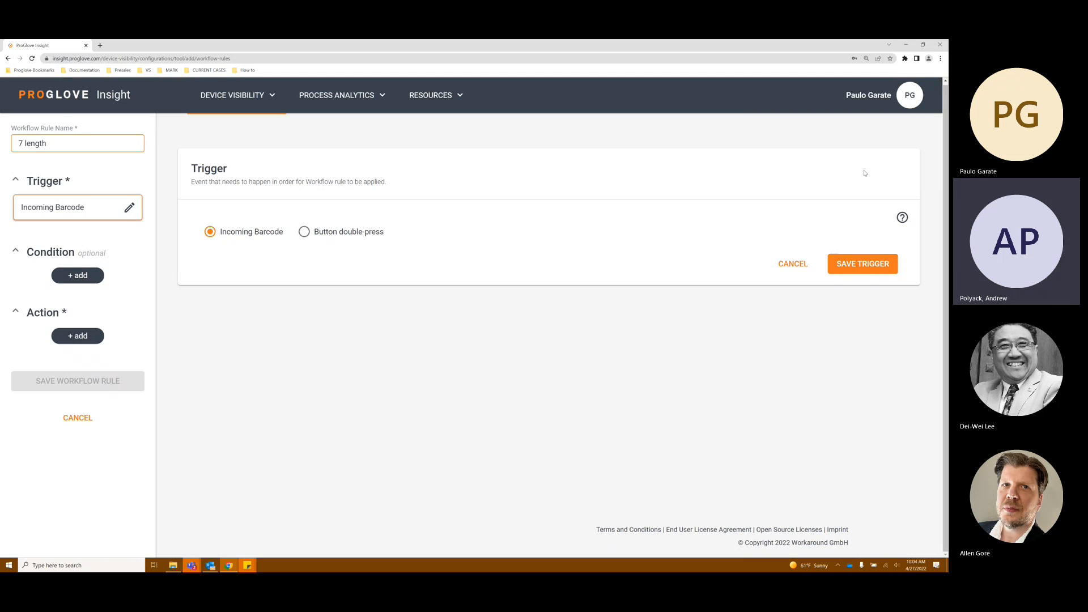
{"action": "left_click", "coordinate": [866, 262]}
Step: Add a condition that the barcode length is equal to 7 and save it
{"action": "left_click", "coordinate": [86, 274]}
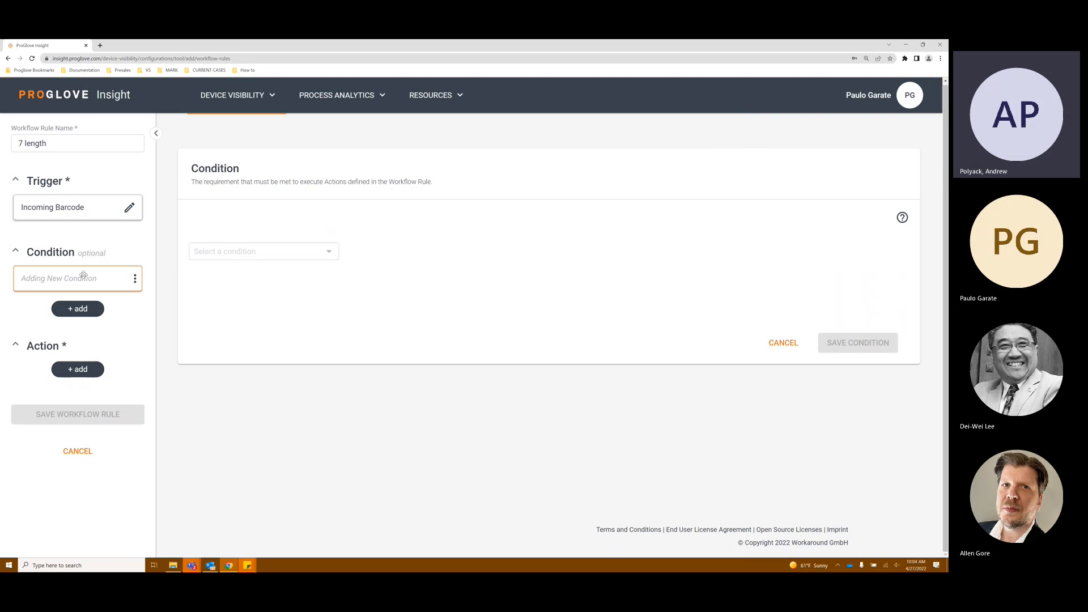
{"action": "left_click", "coordinate": [245, 251]}
{"action": "left_click", "coordinate": [263, 289]}
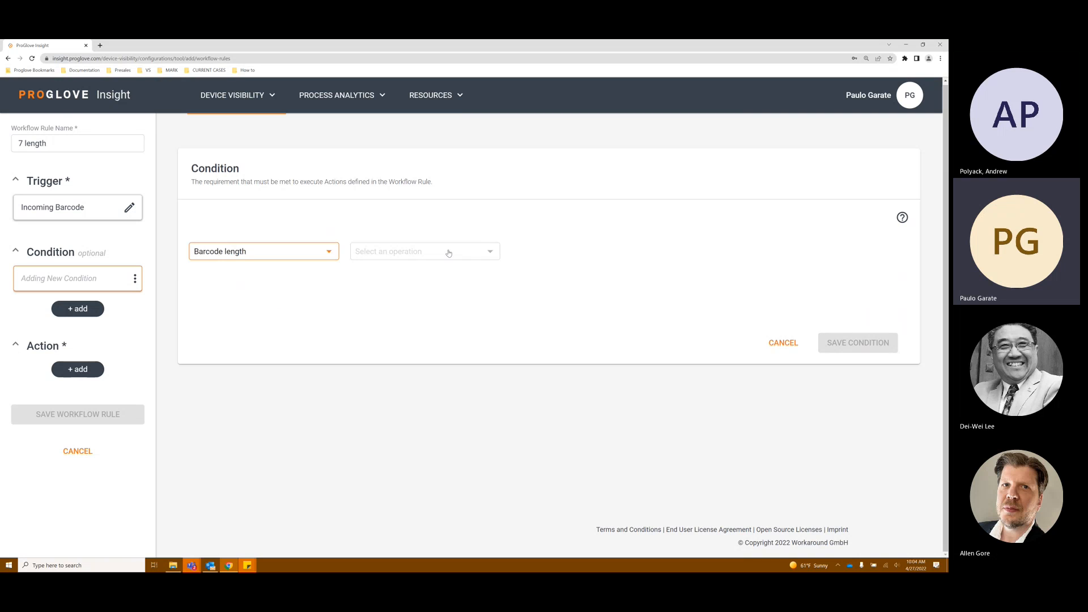
{"action": "left_click", "coordinate": [445, 251]}
{"action": "left_click", "coordinate": [406, 272]}
{"action": "left_click", "coordinate": [558, 252]}
{"action": "type", "text": "7"}
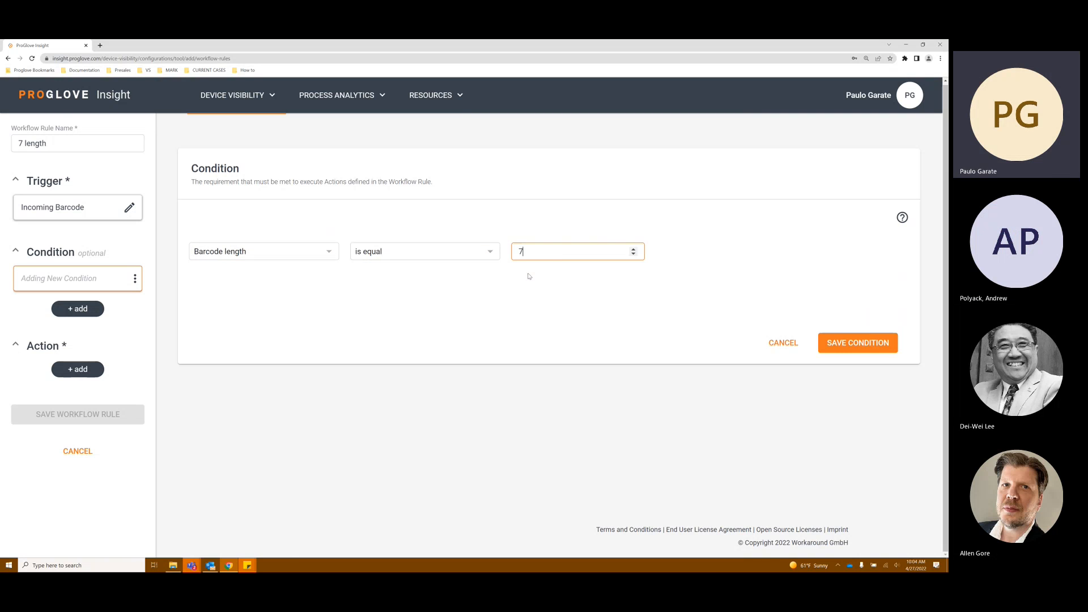
{"action": "left_click", "coordinate": [835, 338]}
Step: Add a Barcode Transformation action appending the Enter key {{ENTER}}, save the action, and save the 7 length workflow rule
{"action": "left_click", "coordinate": [78, 370]}
{"action": "left_click", "coordinate": [214, 252]}
{"action": "left_click", "coordinate": [243, 270]}
{"action": "left_click", "coordinate": [376, 251]}
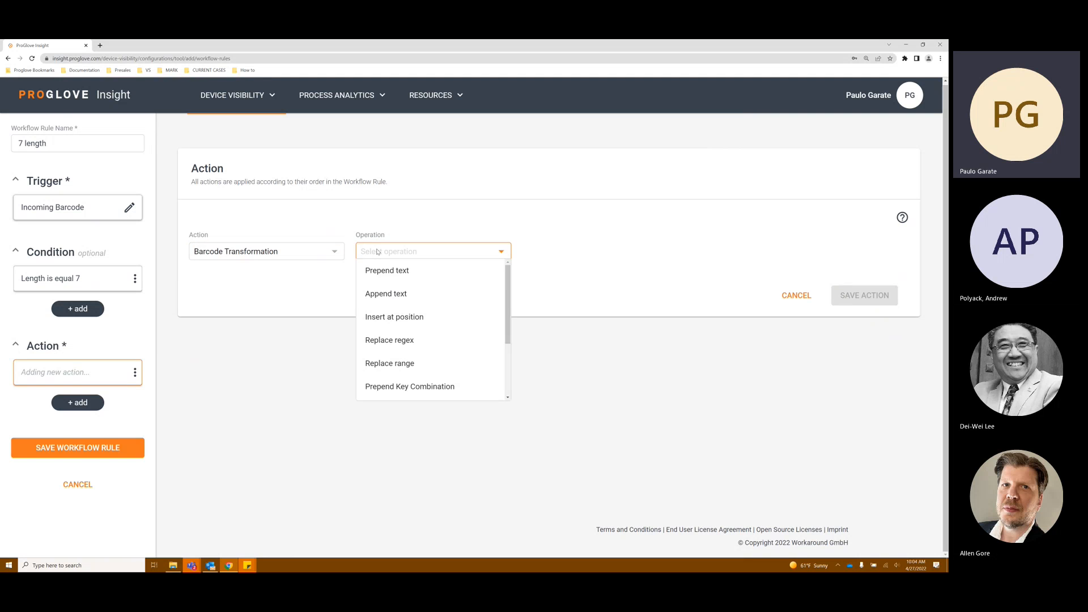
{"action": "left_click", "coordinate": [427, 300]}
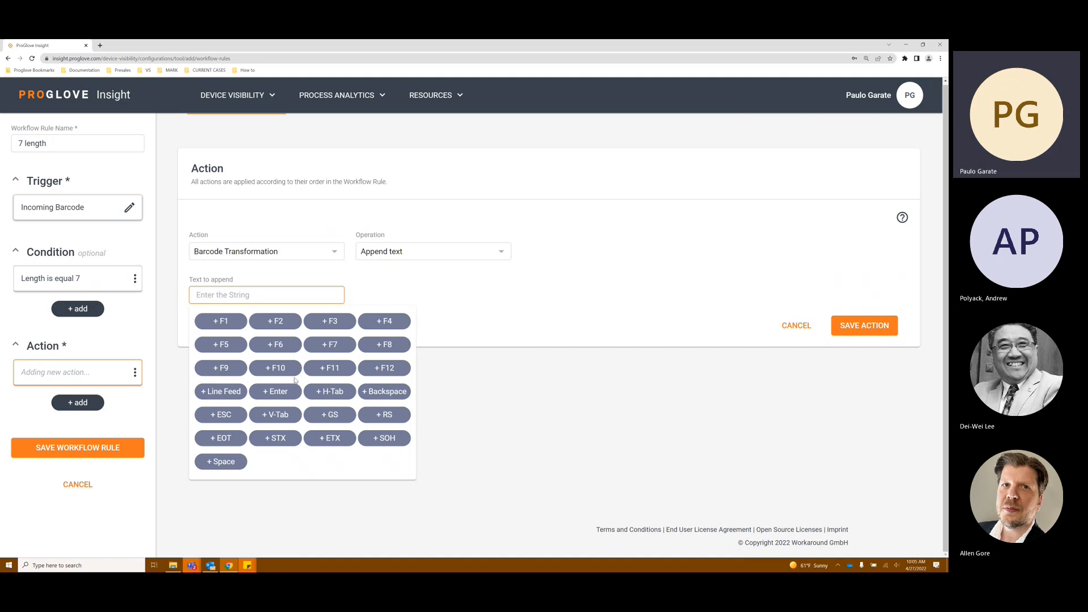
{"action": "left_click", "coordinate": [284, 392]}
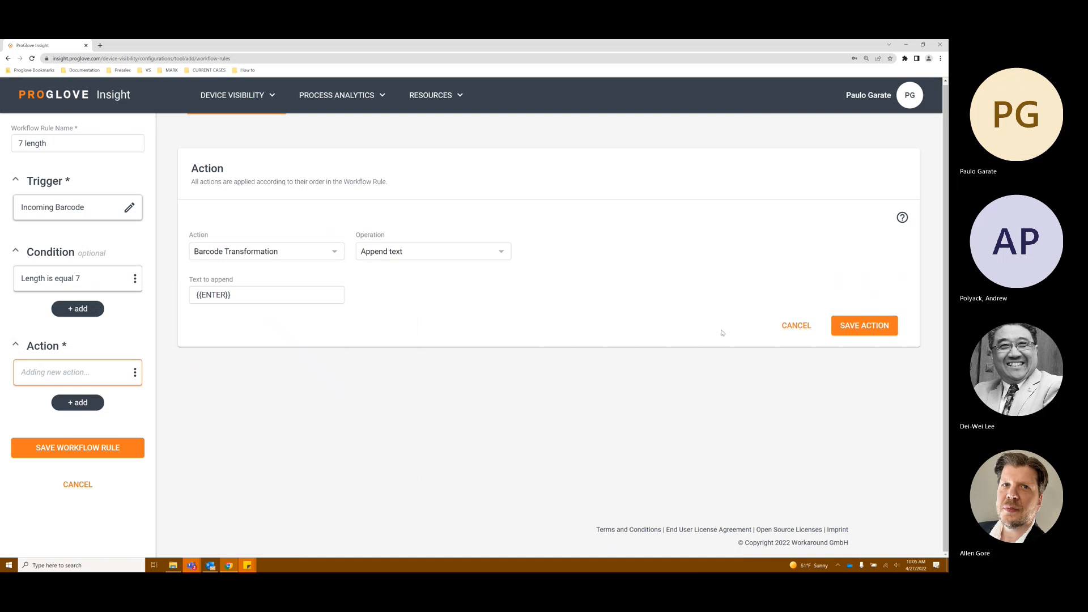
{"action": "left_click", "coordinate": [867, 328]}
{"action": "left_click", "coordinate": [61, 460]}
Step: Add another workflow rule named 23 length and save its Incoming Barcode trigger
{"action": "scroll", "coordinate": [372, 398], "scroll_direction": "down", "scroll_amount": 4}
{"action": "left_click", "coordinate": [441, 474]}
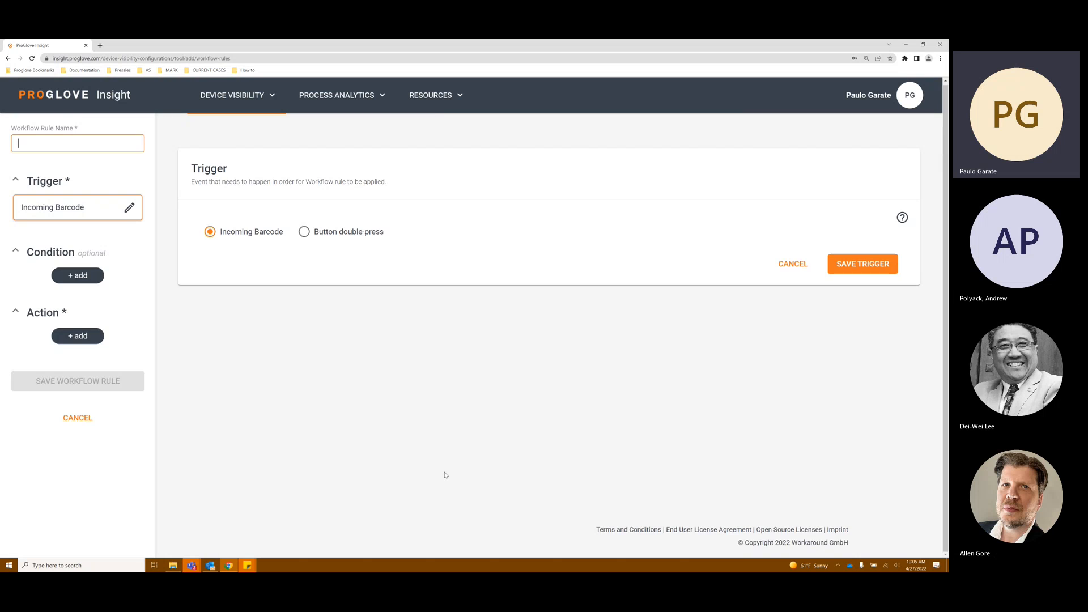
{"action": "left_click", "coordinate": [65, 144]}
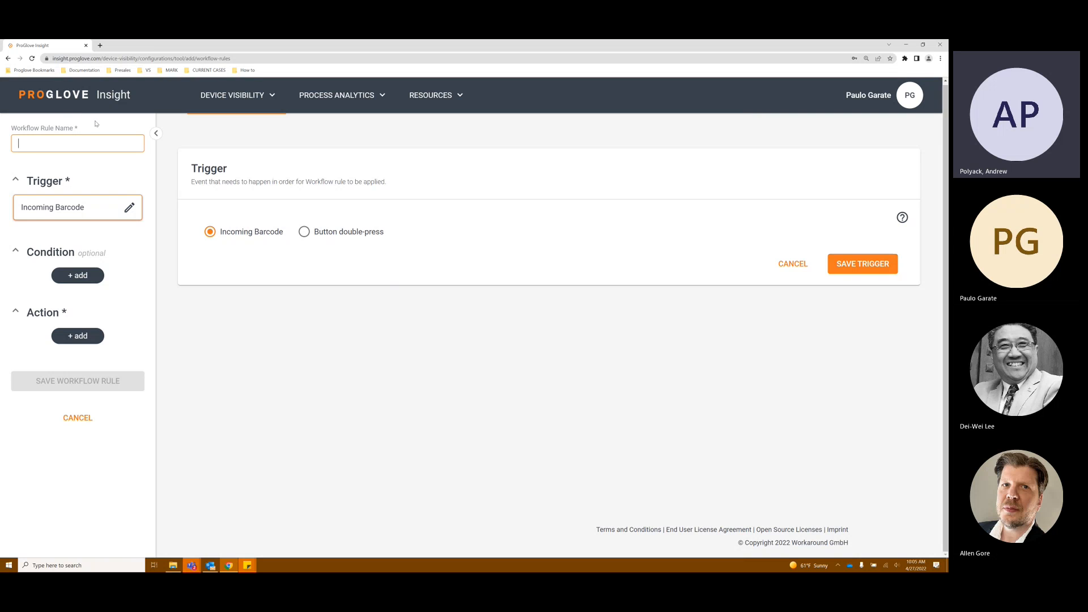
{"action": "type", "text": "23 length"}
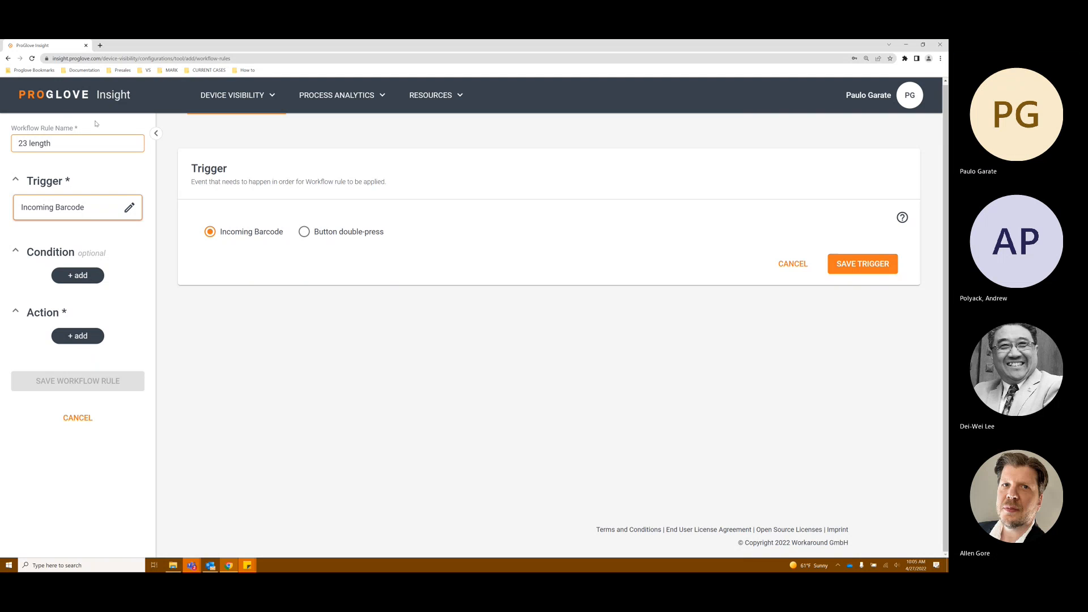
{"action": "scroll", "coordinate": [382, 253], "scroll_direction": "up", "scroll_amount": 1}
{"action": "left_click", "coordinate": [370, 240]}
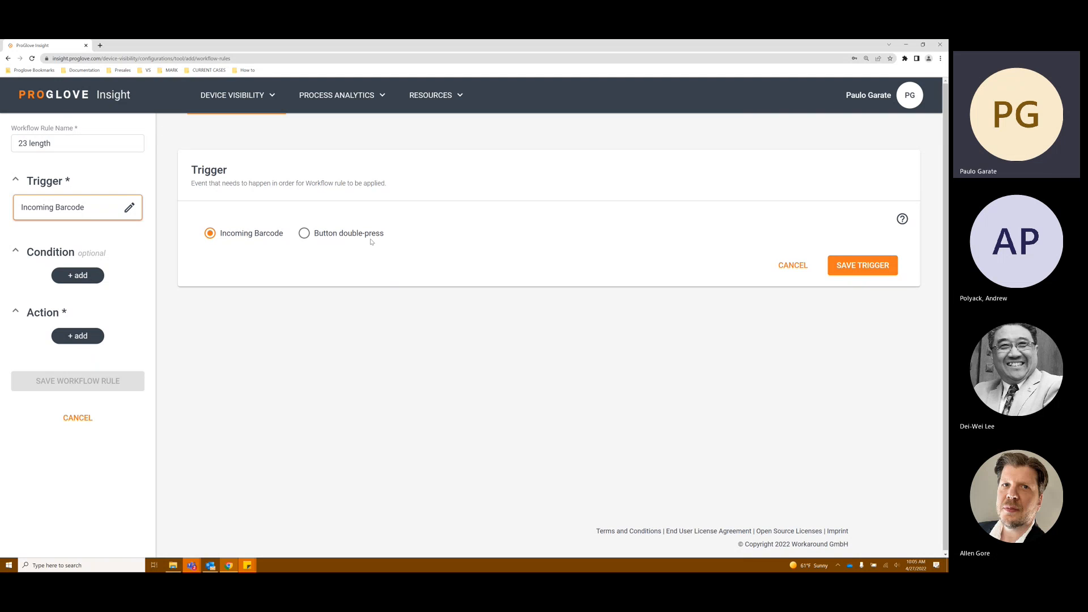
{"action": "left_click", "coordinate": [872, 266]}
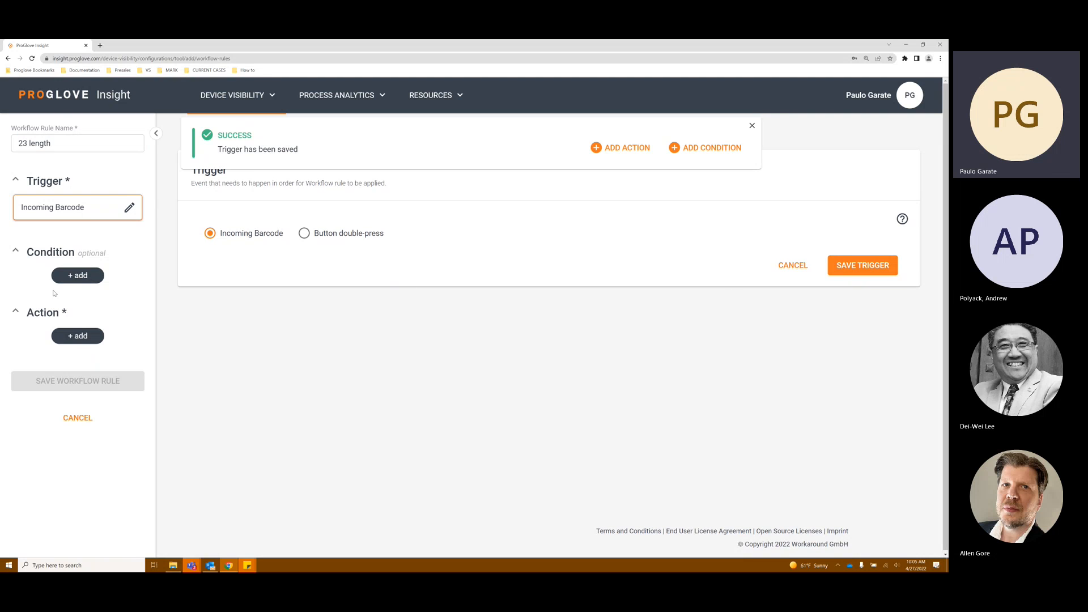
Step: Add a condition that the barcode length is equal to 23 and save it
{"action": "left_click", "coordinate": [72, 276]}
{"action": "left_click", "coordinate": [329, 253]}
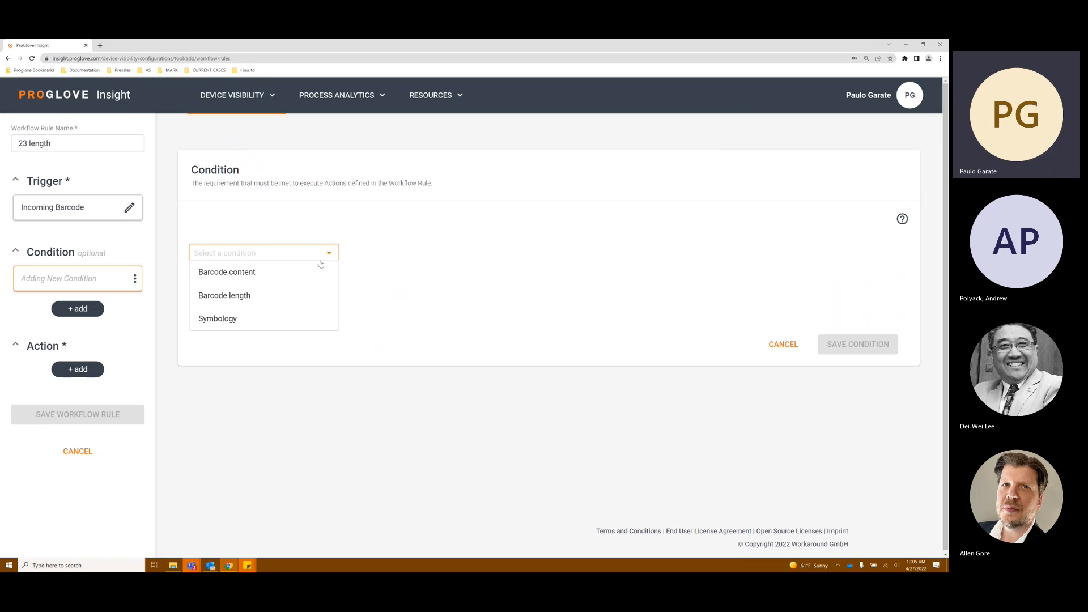
{"action": "left_click", "coordinate": [275, 292]}
{"action": "left_click", "coordinate": [413, 256]}
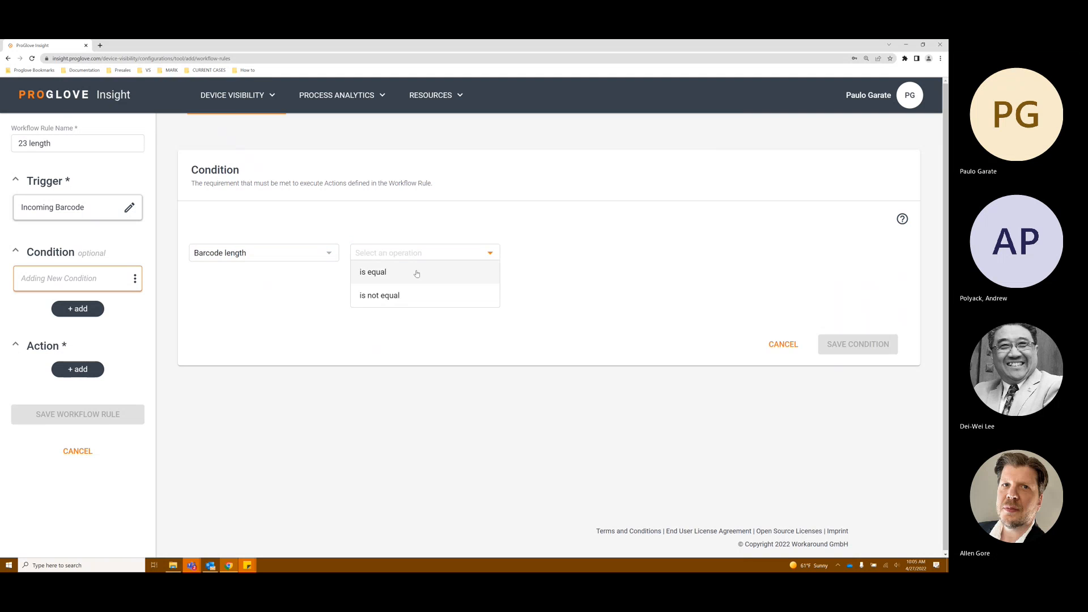
{"action": "left_click", "coordinate": [418, 272]}
{"action": "left_click", "coordinate": [534, 253]}
{"action": "type", "text": "23"}
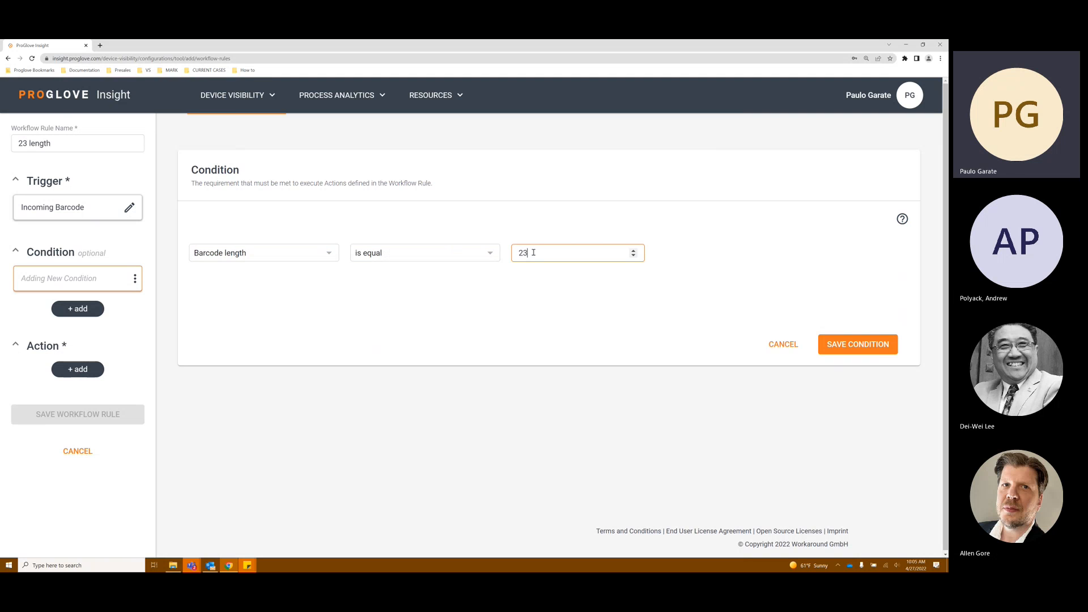
{"action": "left_click", "coordinate": [866, 347]}
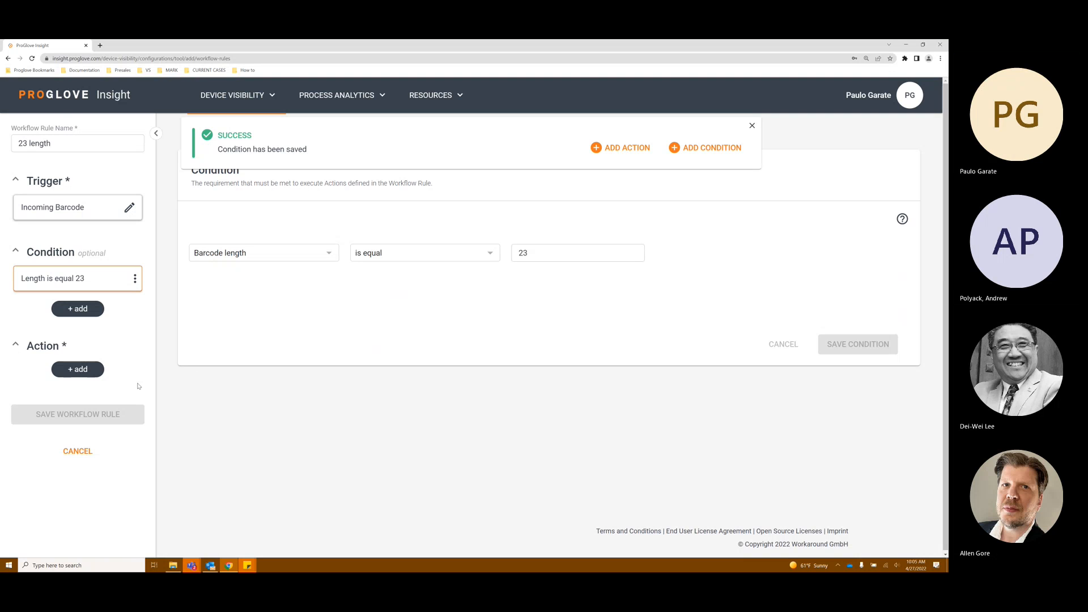
Step: Add a Barcode Transformation action and open its operation list
{"action": "left_click", "coordinate": [80, 369]}
{"action": "left_click", "coordinate": [273, 260]}
{"action": "left_click", "coordinate": [272, 271]}
{"action": "left_click", "coordinate": [366, 258]}
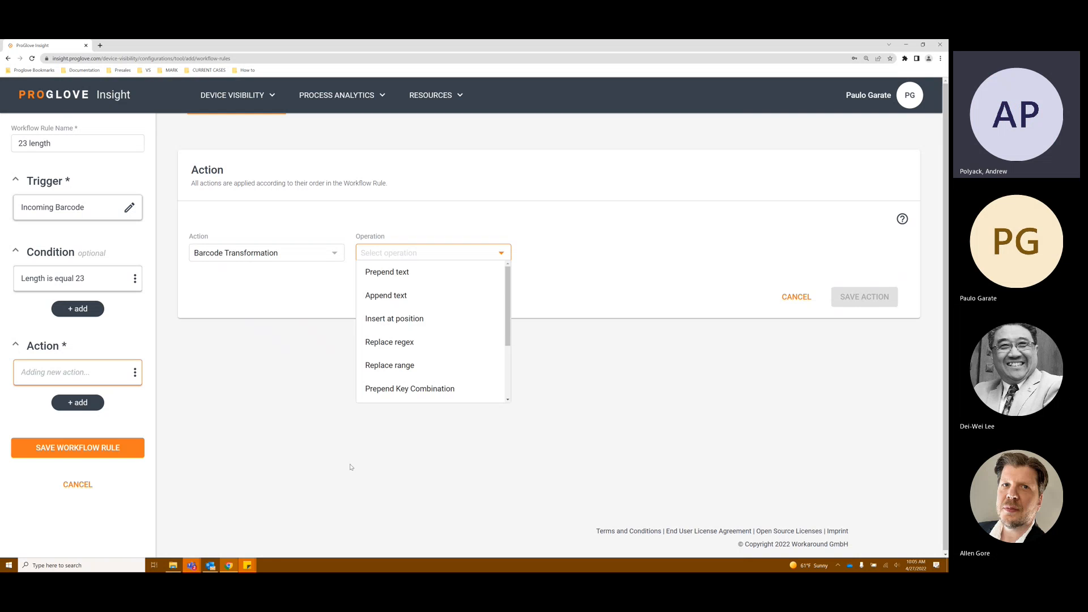
{"action": "mouse_move", "coordinate": [232, 570]}
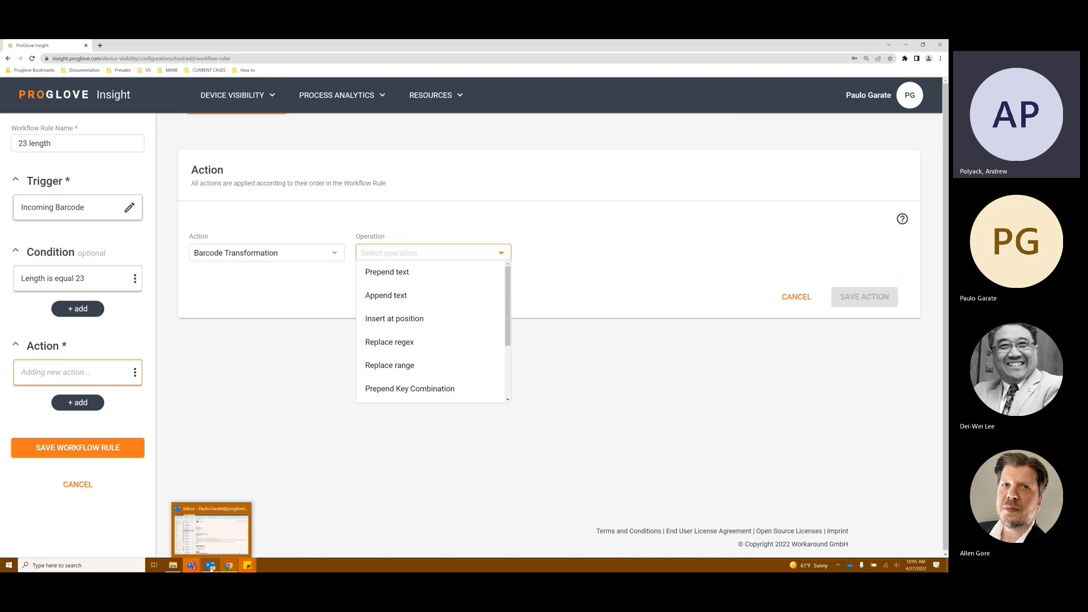
{"action": "left_click", "coordinate": [175, 567]}
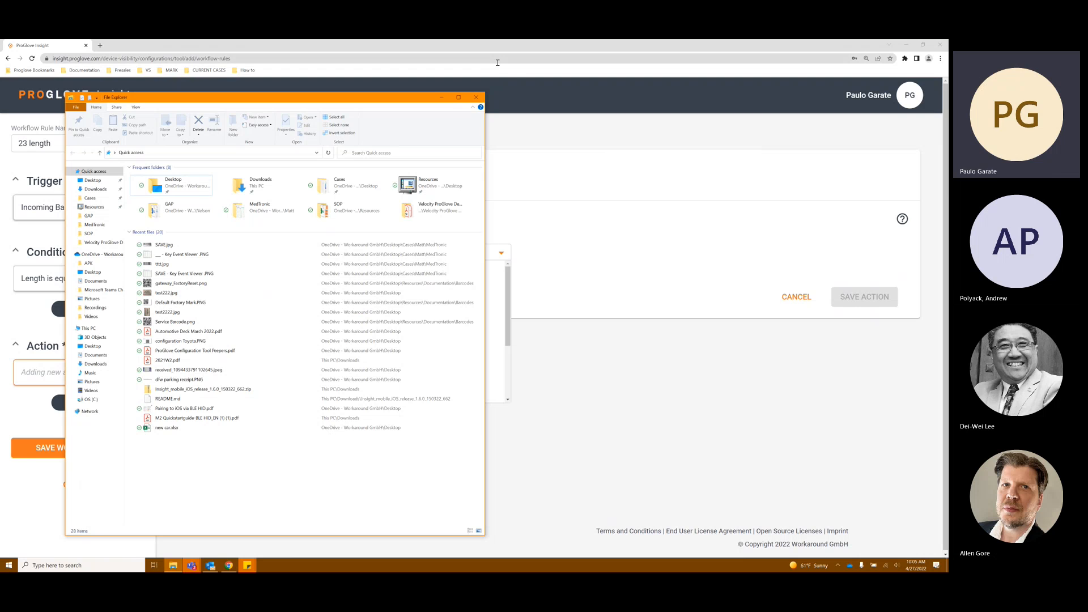
{"action": "left_click", "coordinate": [477, 100]}
Step: Open Notepad and enlarge its window
{"action": "left_click", "coordinate": [8, 565]}
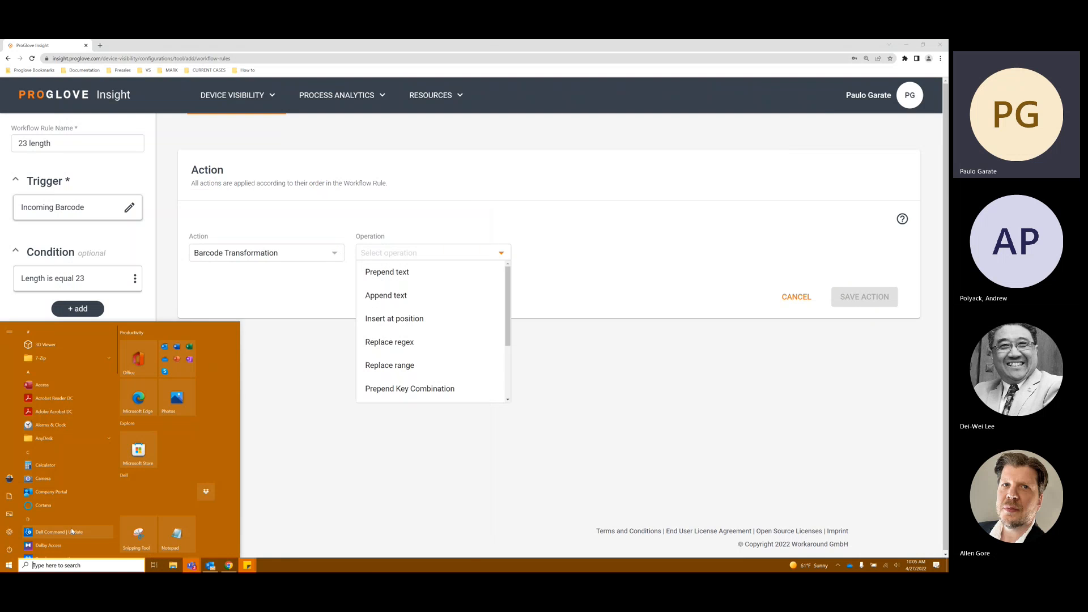
{"action": "left_click", "coordinate": [170, 540]}
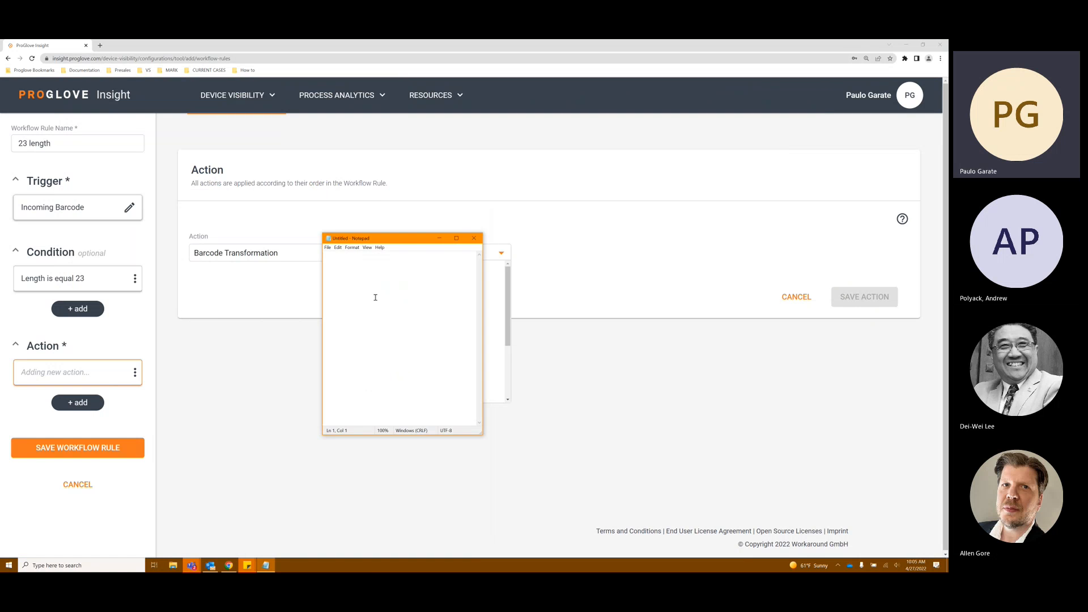
{"action": "left_click_drag", "start_coordinate": [482, 267], "coordinate": [790, 249]}
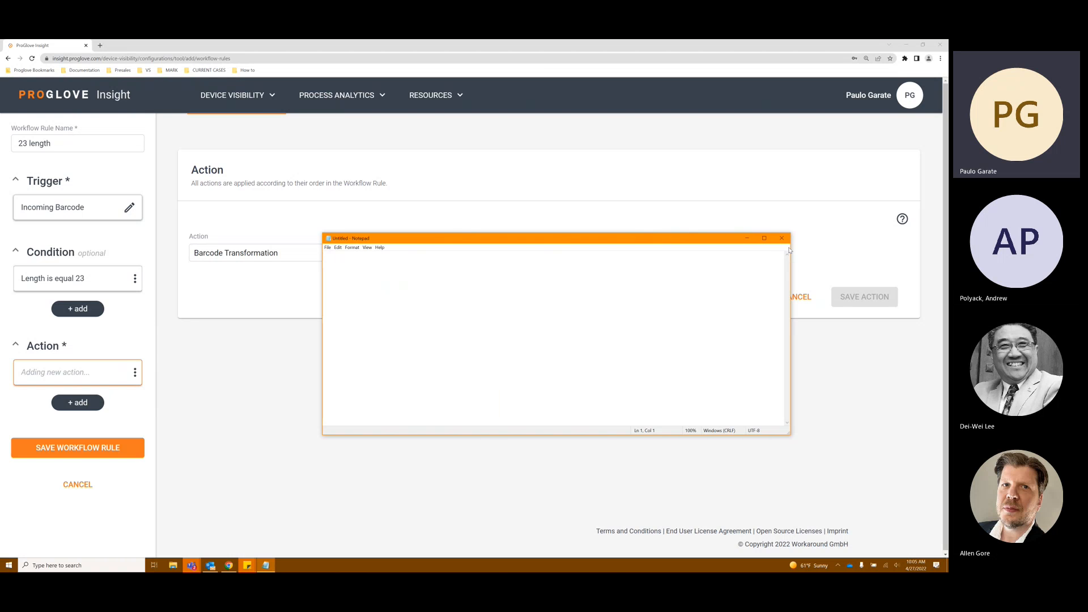
{"action": "type", "text": "12345678"}
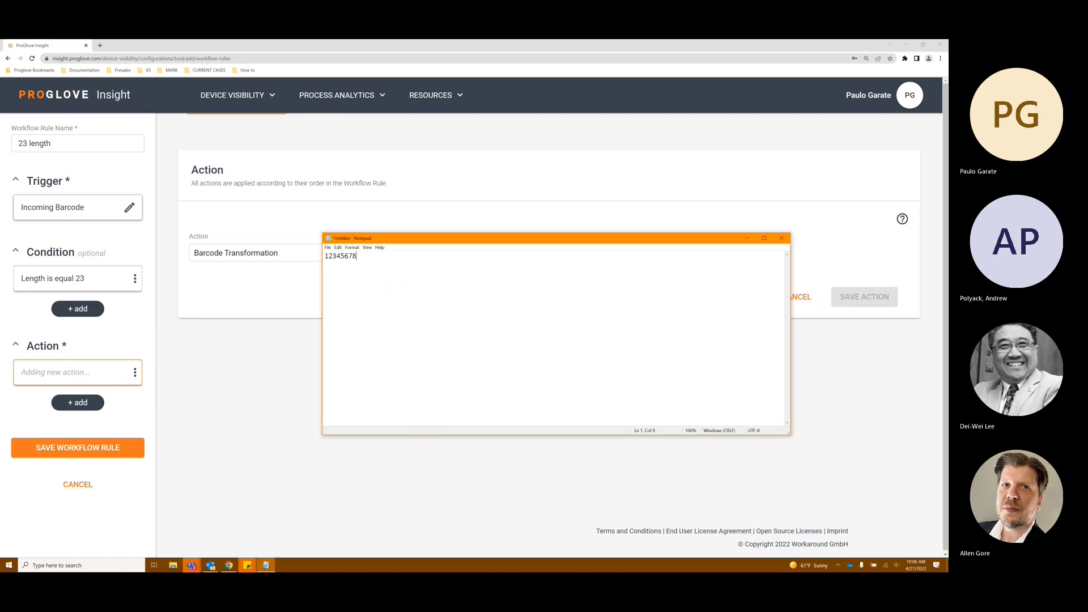
{"action": "type", "text": "901234567890123"}
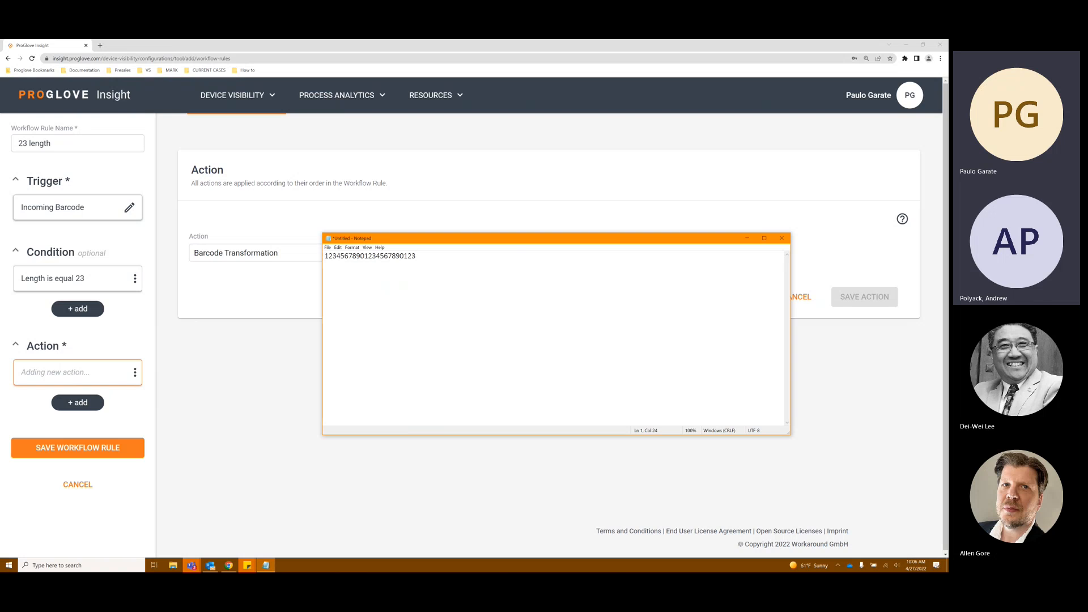
{"action": "left_click_drag", "start_coordinate": [396, 256], "coordinate": [324, 256]}
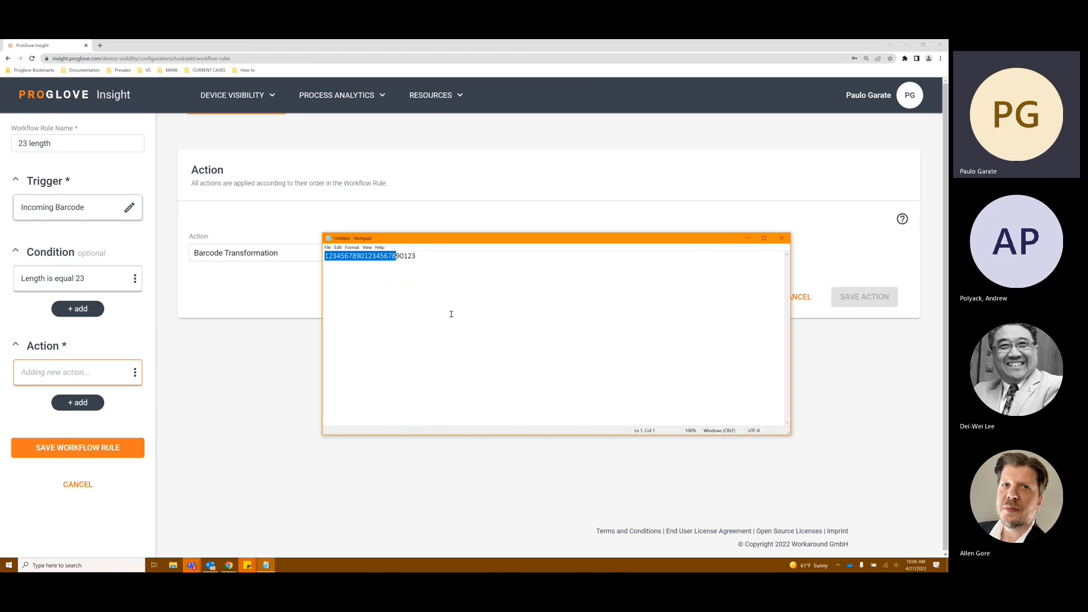
{"action": "left_click_drag", "start_coordinate": [443, 244], "coordinate": [948, 238]}
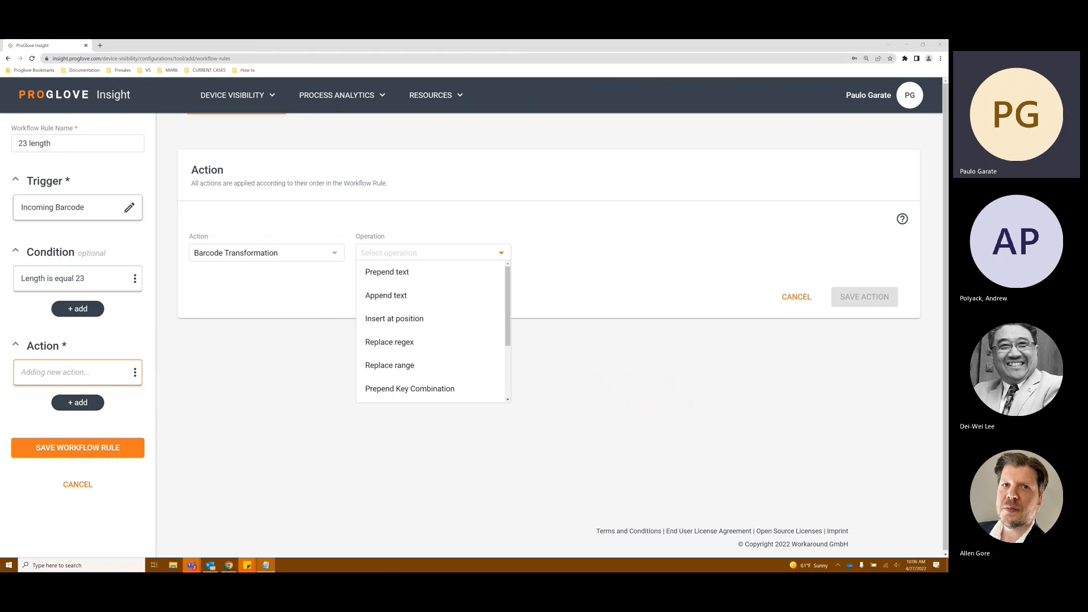
Step: Choose Replace range as the Barcode Transformation operation
{"action": "scroll", "coordinate": [425, 340], "scroll_direction": "down", "scroll_amount": 4}
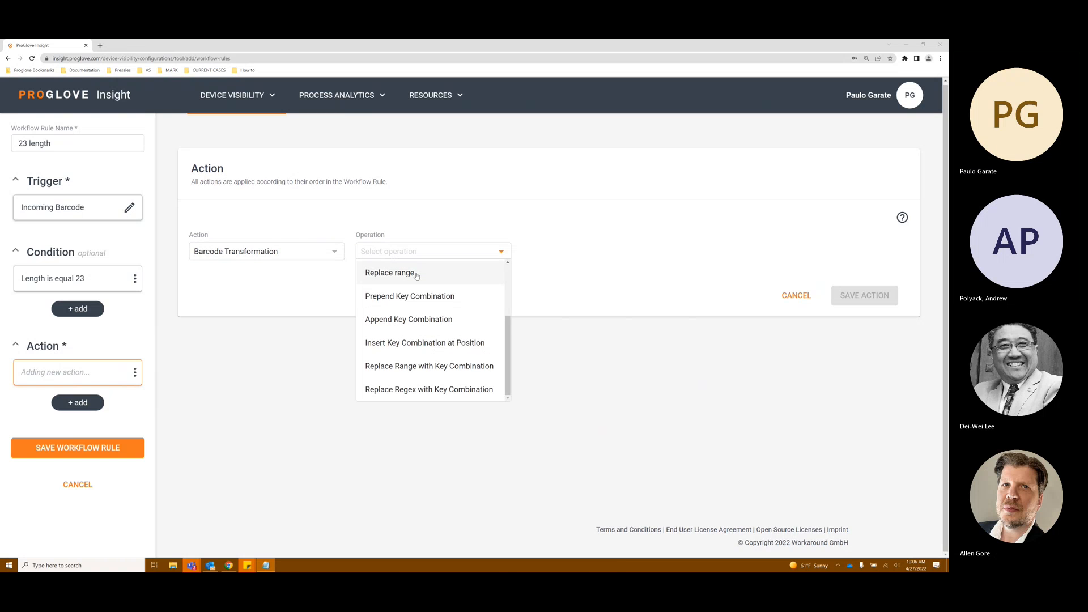
{"action": "scroll", "coordinate": [442, 294], "scroll_direction": "up", "scroll_amount": 2}
{"action": "scroll", "coordinate": [443, 296], "scroll_direction": "down", "scroll_amount": 2}
{"action": "scroll", "coordinate": [443, 296], "scroll_direction": "up", "scroll_amount": 1}
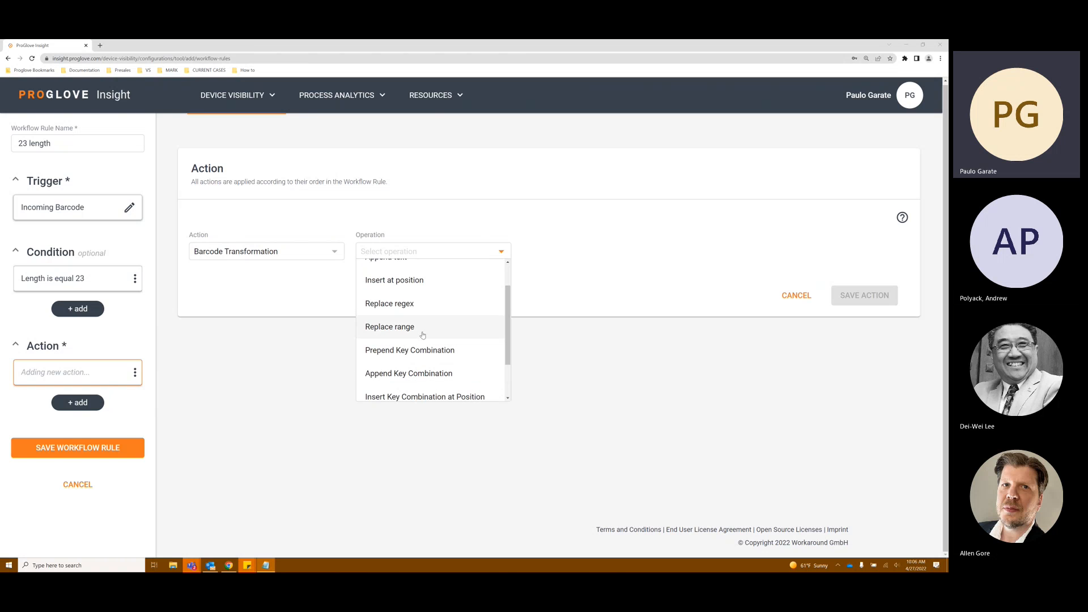
{"action": "left_click", "coordinate": [421, 334]}
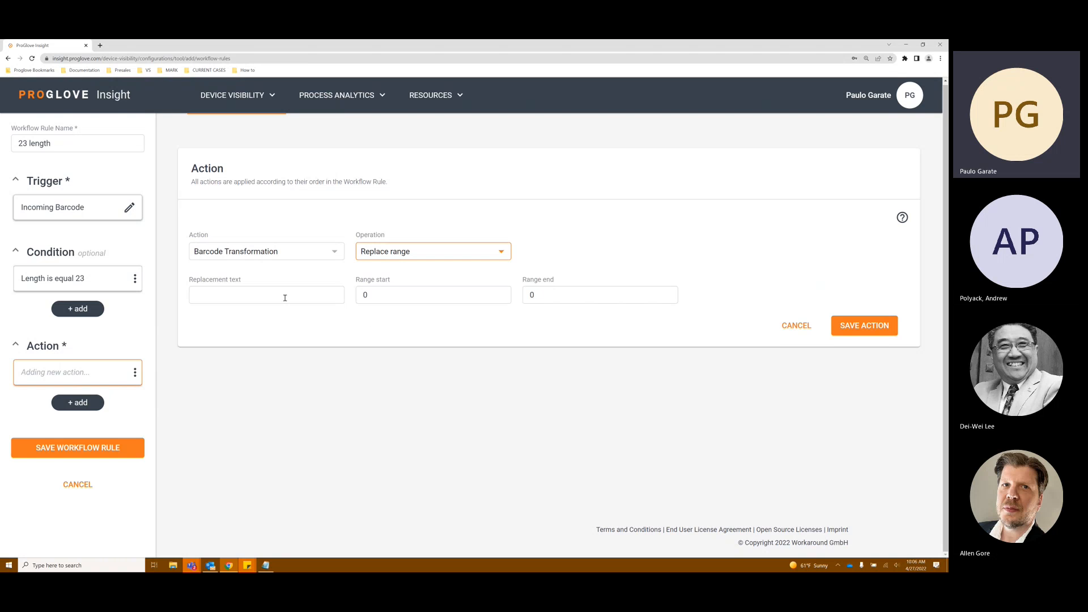
Step: Set the range start to 18 and the range end to 23
{"action": "left_click", "coordinate": [375, 294]}
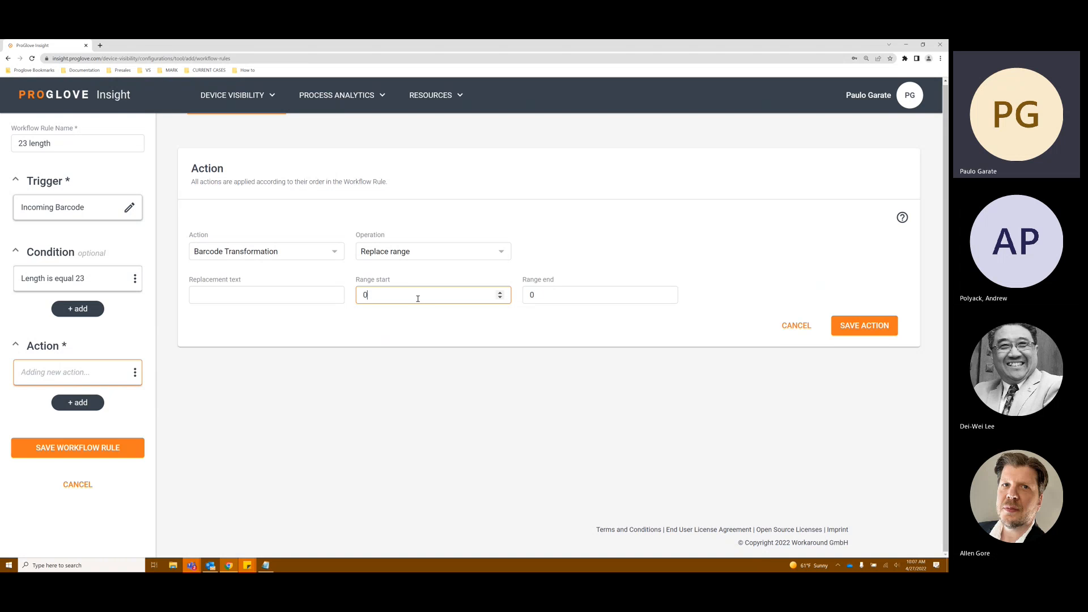
{"action": "key", "text": "BackSpace"}
{"action": "type", "text": "18"}
{"action": "left_click", "coordinate": [533, 295]}
{"action": "double_click", "coordinate": [532, 295]}
{"action": "type", "text": "23"}
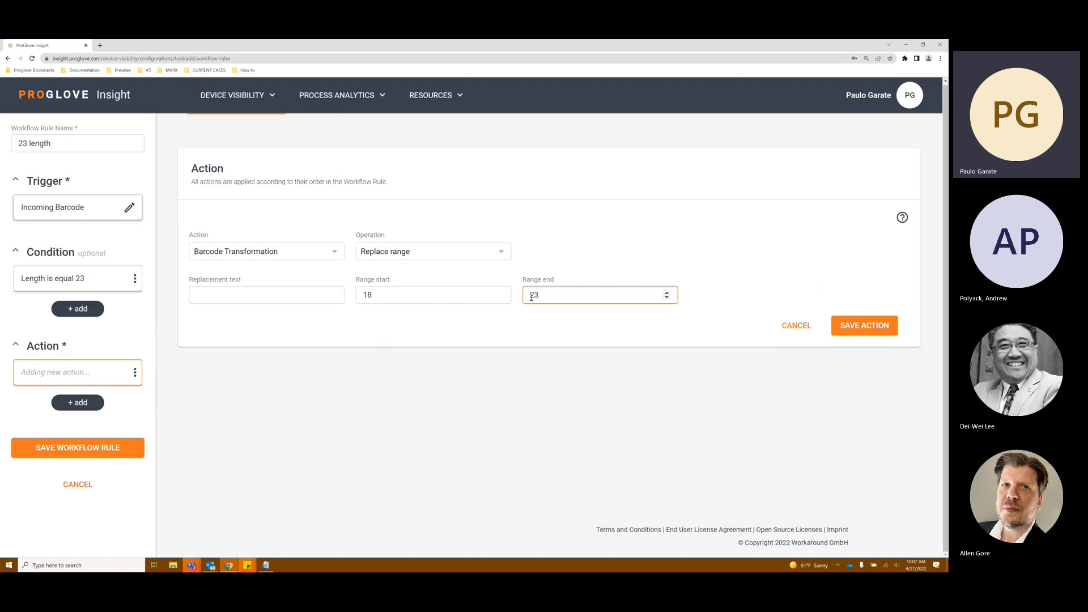
Step: Set the replacement text to the Backspace key and the range from 1 to 18, and save the action
{"action": "left_click", "coordinate": [252, 297]}
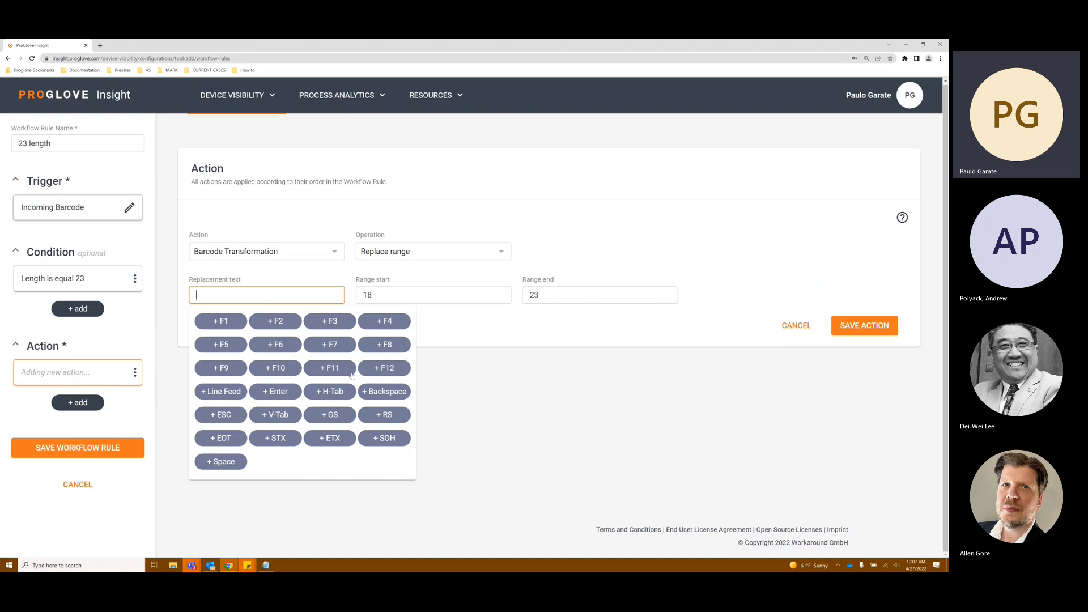
{"action": "left_click", "coordinate": [375, 397]}
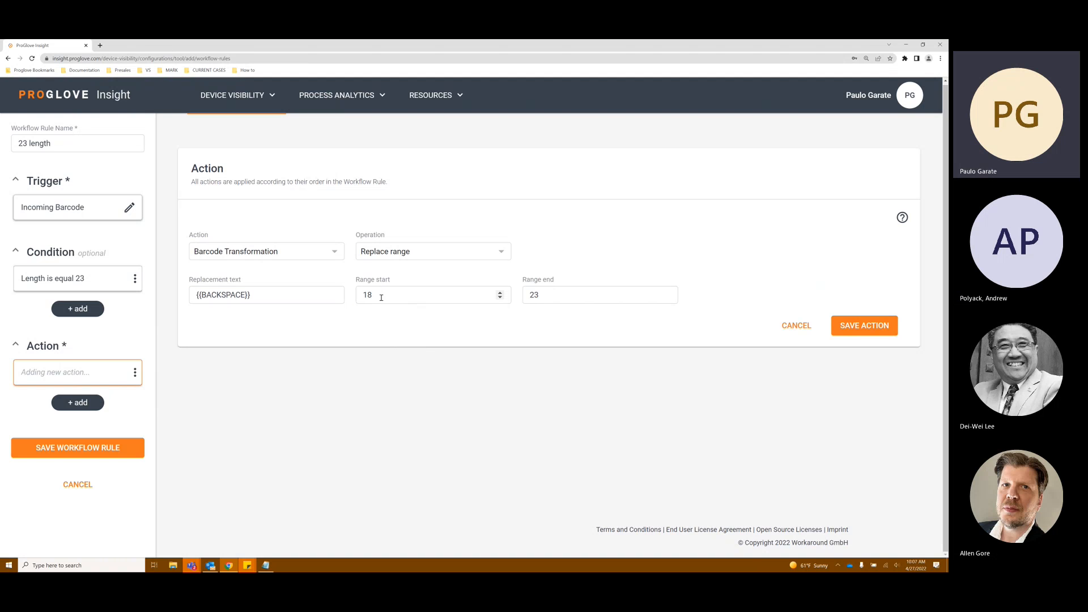
{"action": "left_click_drag", "start_coordinate": [382, 298], "coordinate": [359, 297]}
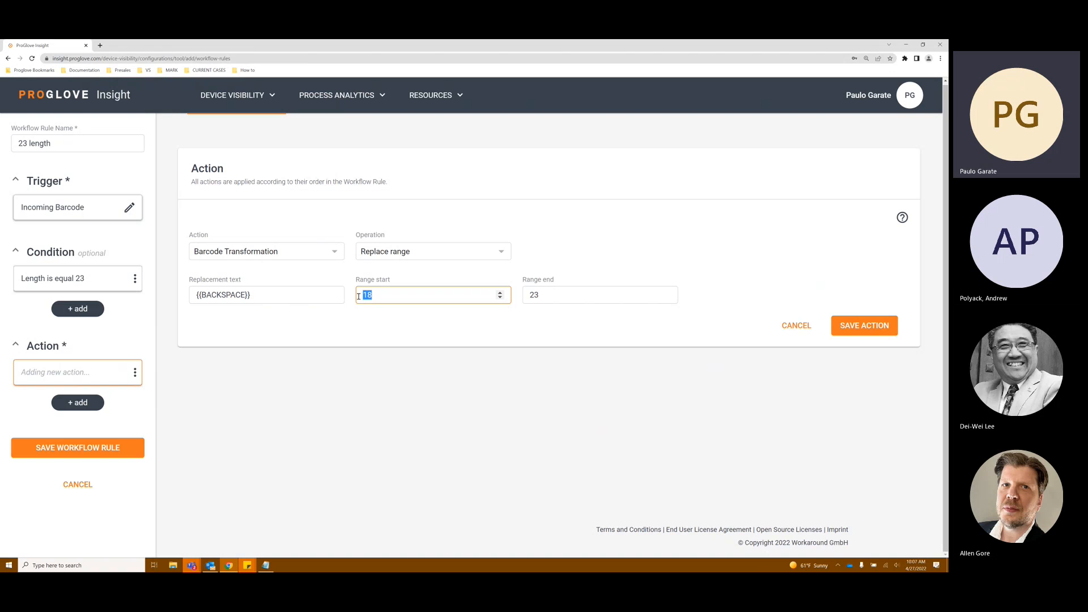
{"action": "type", "text": "1"}
{"action": "left_click_drag", "start_coordinate": [543, 296], "coordinate": [518, 306]}
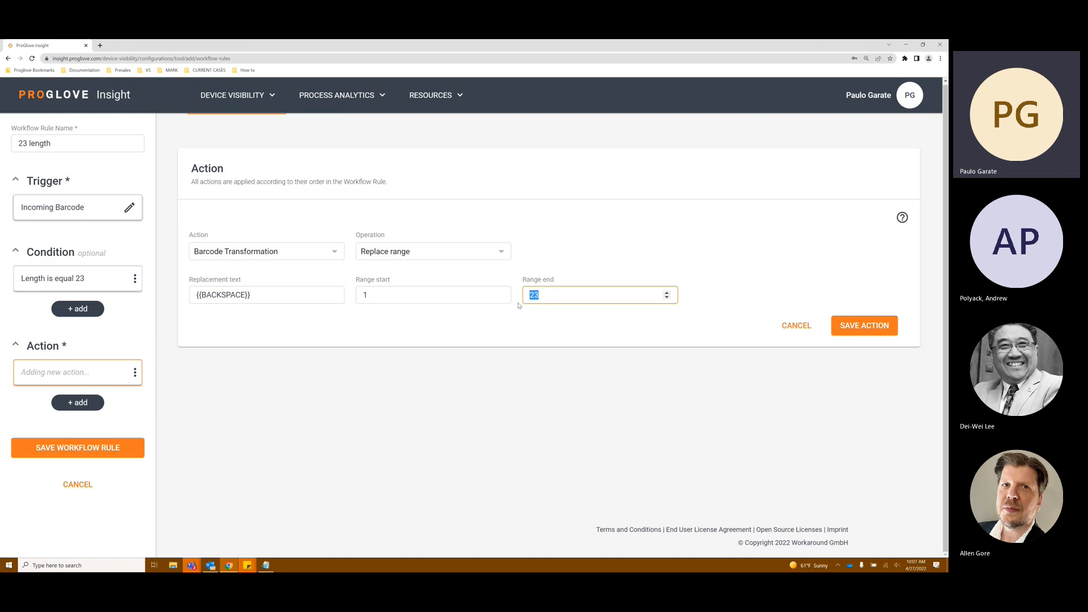
{"action": "type", "text": "17"}
{"action": "key", "text": "BackSpace"}
{"action": "type", "text": "8"}
{"action": "left_click", "coordinate": [855, 327]}
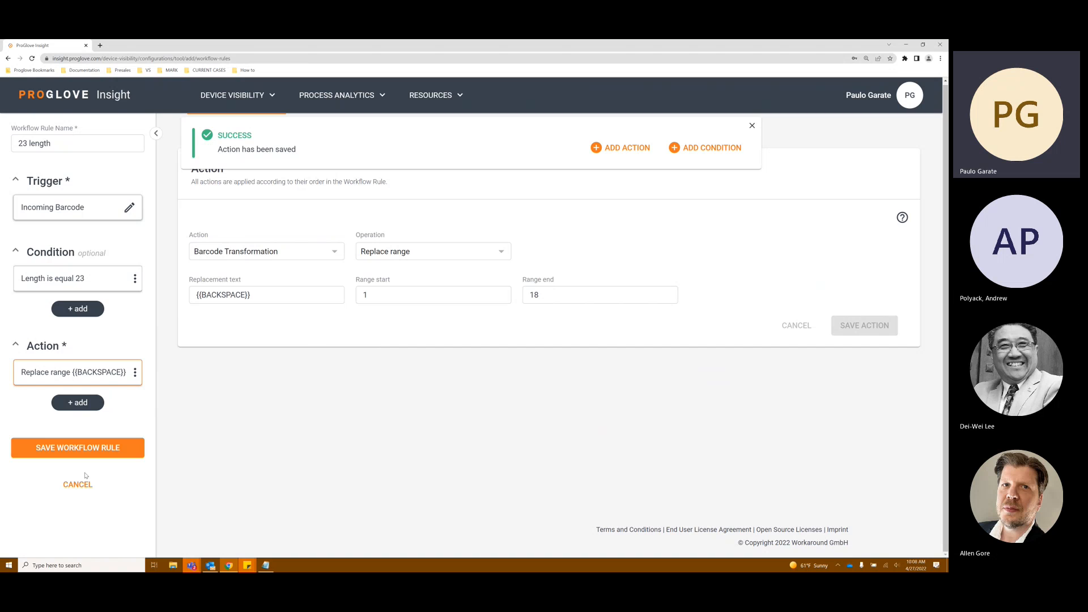
Step: Save the 23 length workflow rule and proceed past the workflow rules list
{"action": "left_click", "coordinate": [93, 453]}
{"action": "scroll", "coordinate": [465, 422], "scroll_direction": "down", "scroll_amount": 3}
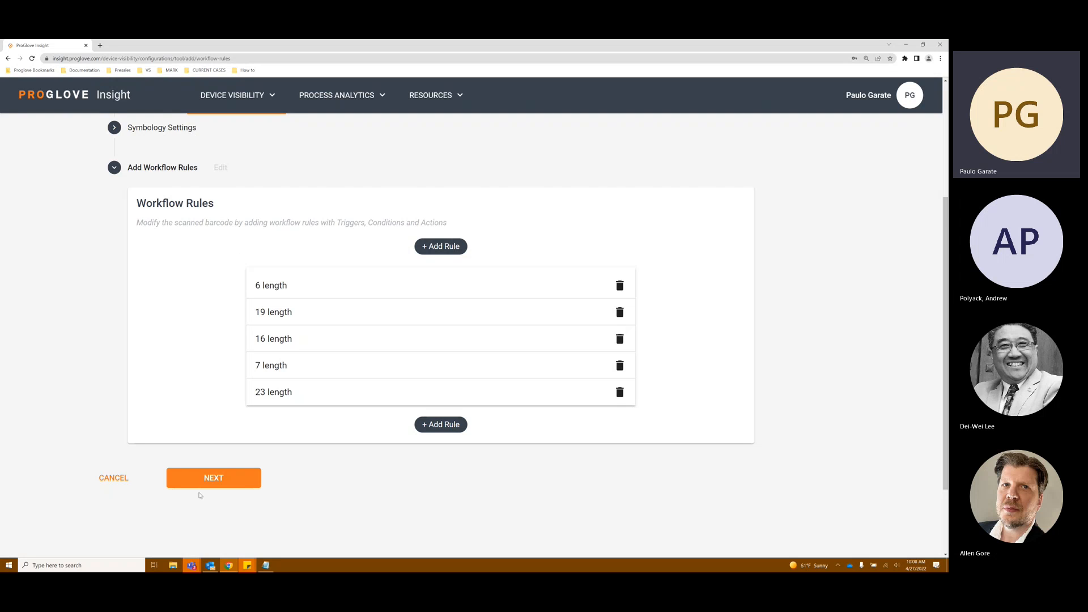
{"action": "scroll", "coordinate": [199, 495], "scroll_direction": "down", "scroll_amount": 1}
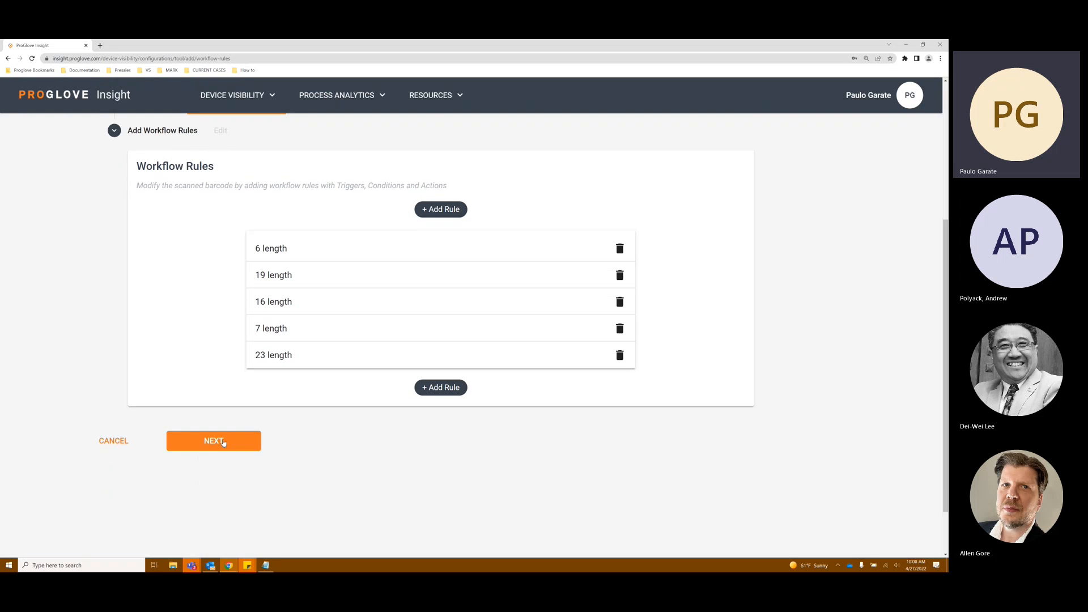
{"action": "left_click", "coordinate": [222, 441]}
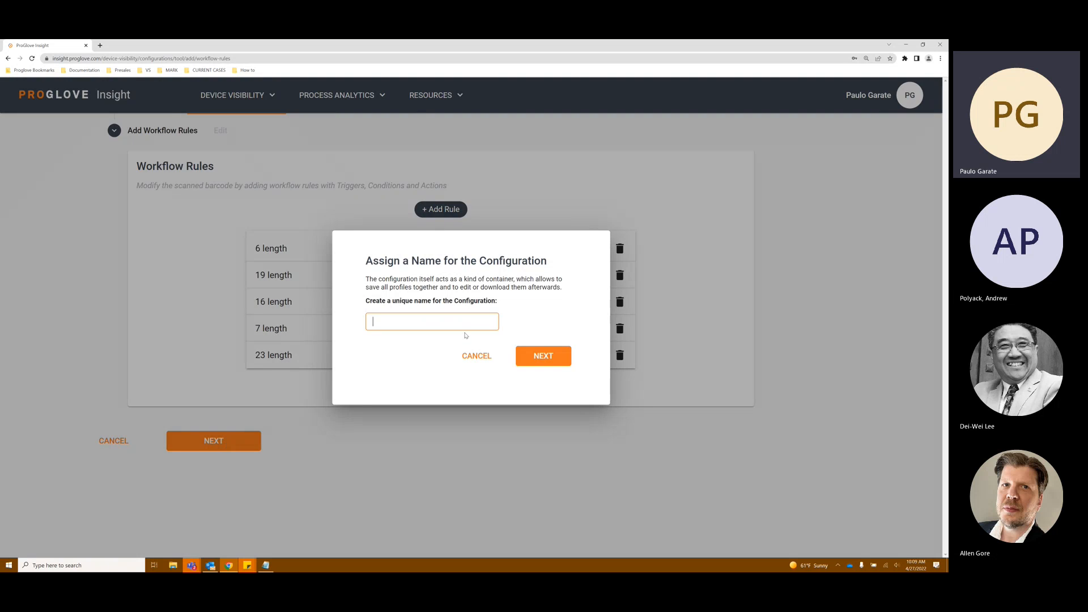
Step: Name the configuration Test27 and continue to applying it
{"action": "type", "text": "Test27"}
{"action": "left_click", "coordinate": [544, 358]}
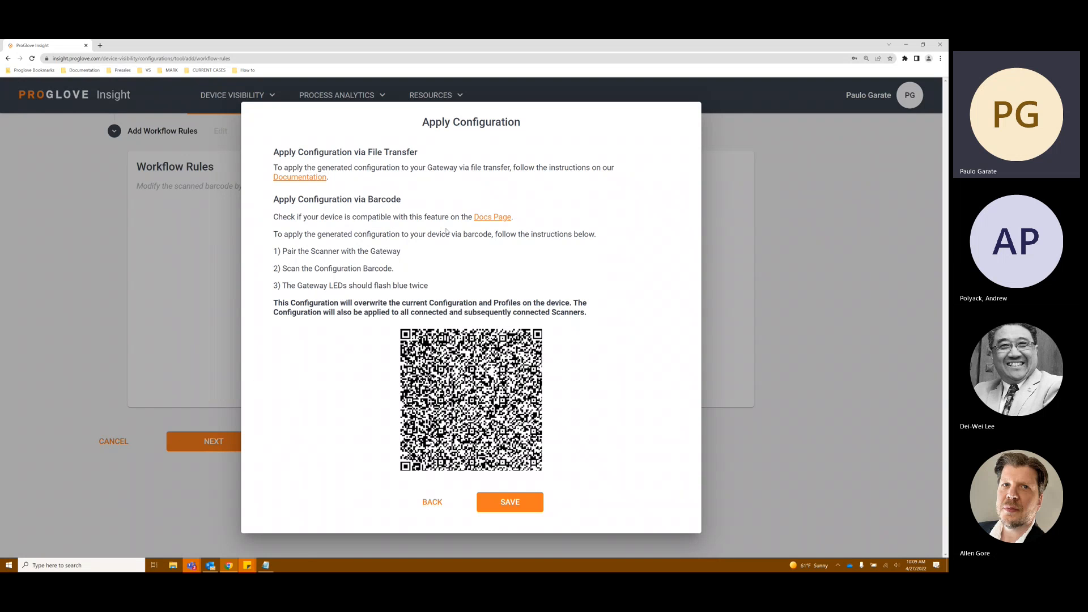
{"action": "left_click_drag", "start_coordinate": [273, 253], "coordinate": [433, 286]}
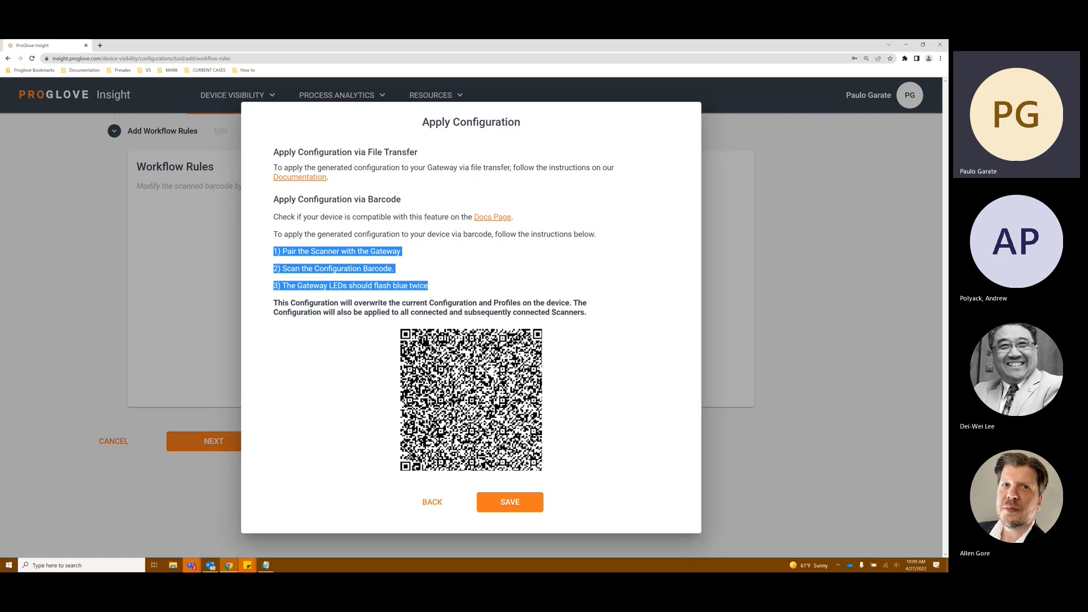
{"action": "mouse_move", "coordinate": [192, 565]}
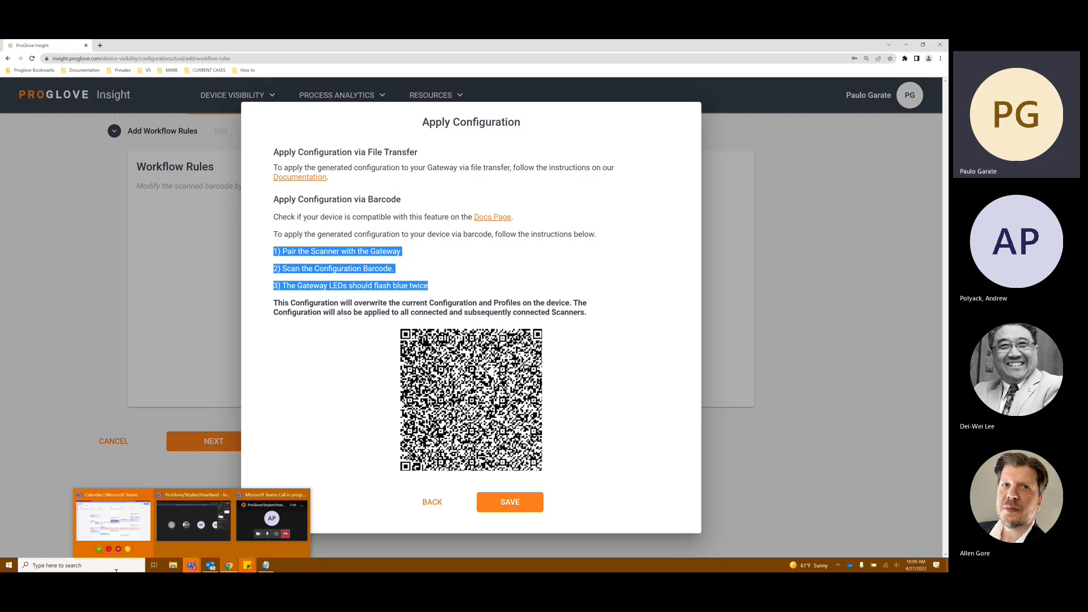
{"action": "left_click", "coordinate": [9, 565]}
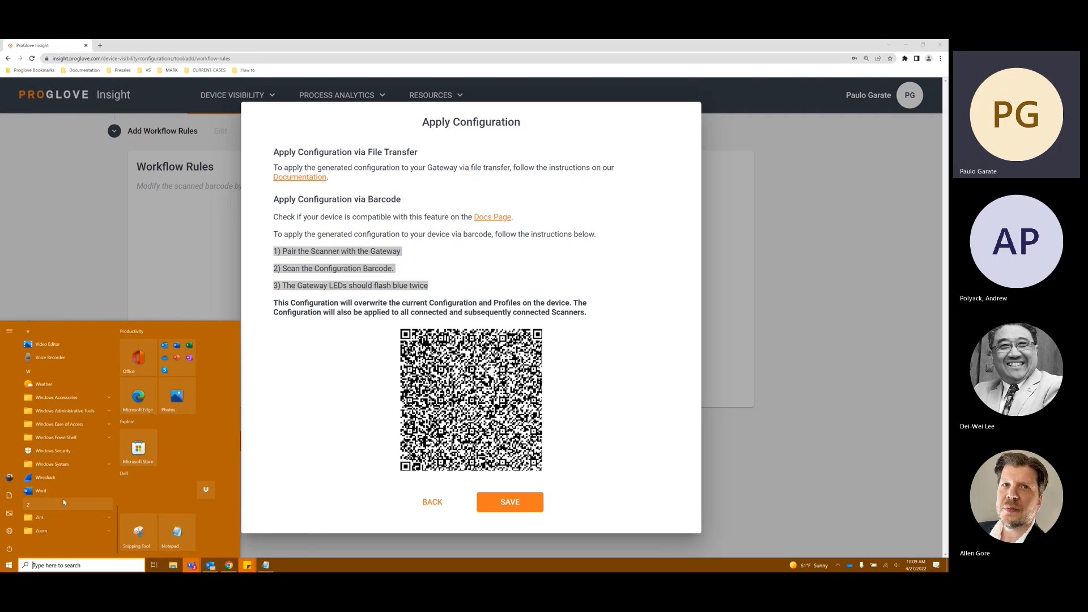
{"action": "left_click", "coordinate": [61, 517]}
{"action": "left_click", "coordinate": [73, 518]}
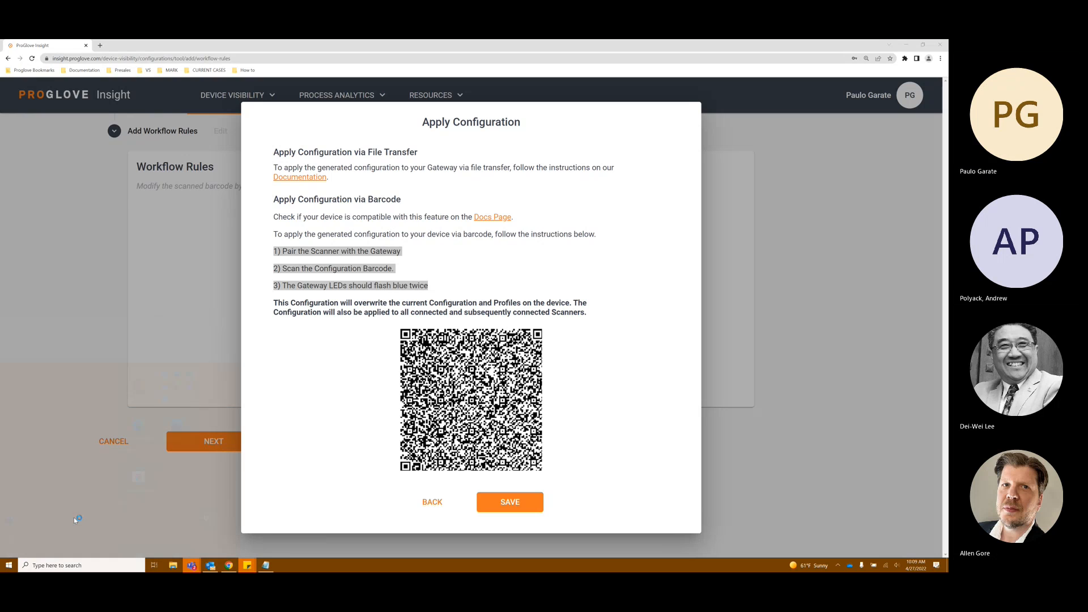
{"action": "left_click_drag", "start_coordinate": [61, 58], "coordinate": [431, 246]}
{"action": "left_click_drag", "start_coordinate": [434, 345], "coordinate": [350, 350]}
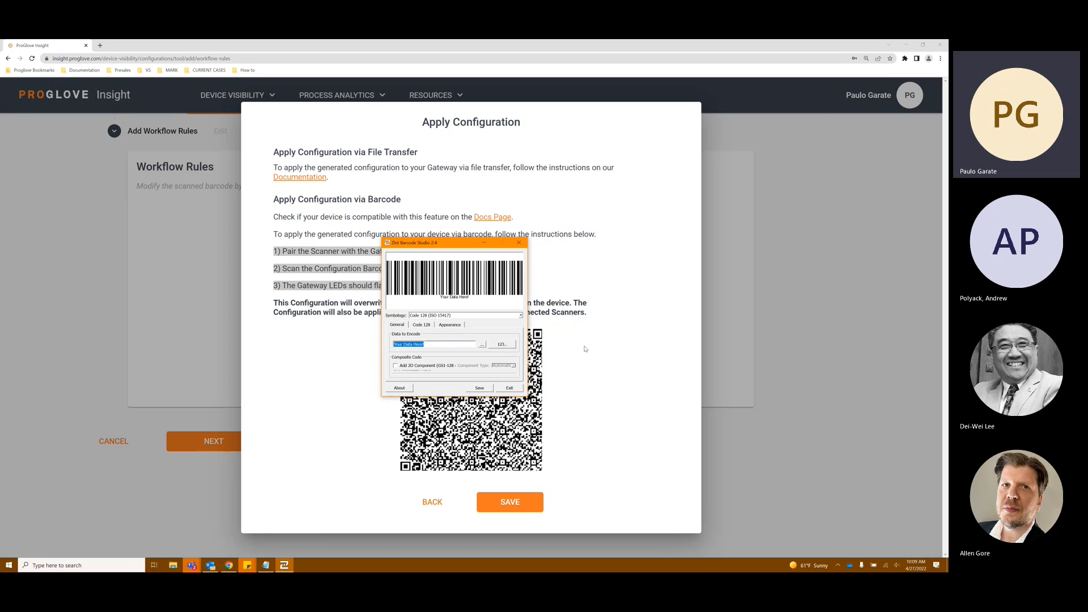
{"action": "type", "text": "12345678901234567890123"}
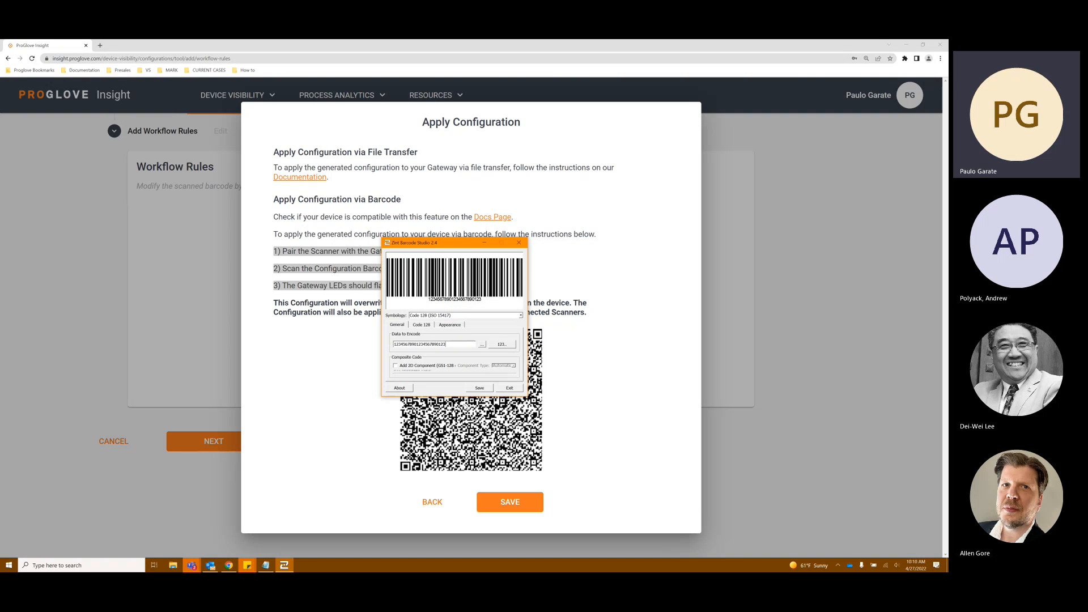
Step: Arrange Notepad and the barcode generator side by side and place the cursor on a new Notepad line
{"action": "left_click", "coordinate": [270, 566]}
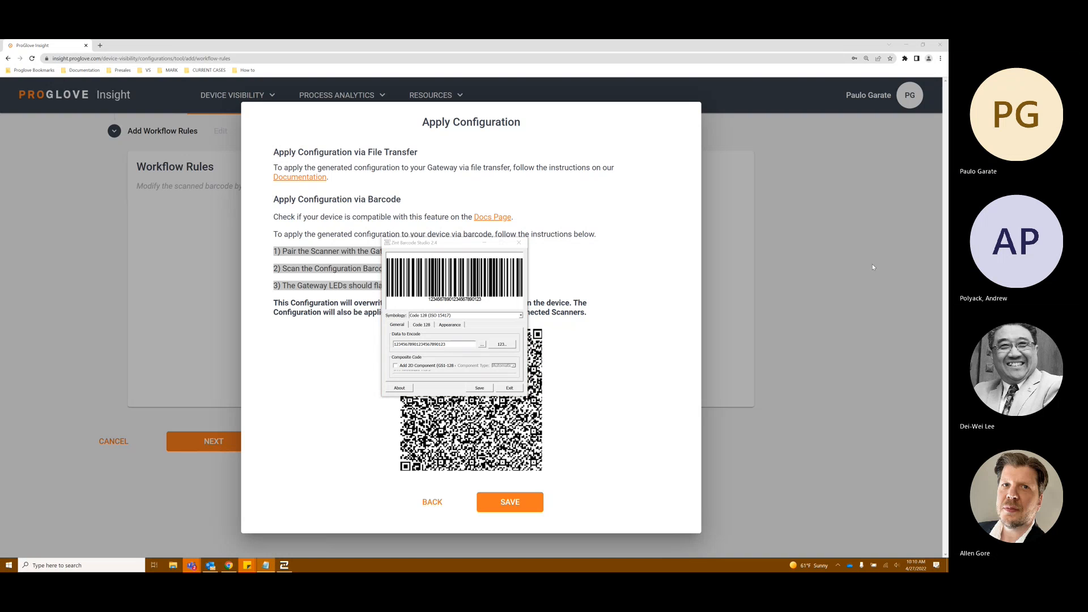
{"action": "left_click_drag", "start_coordinate": [740, 321], "coordinate": [426, 289]}
{"action": "left_click_drag", "start_coordinate": [694, 329], "coordinate": [394, 328]}
{"action": "left_click", "coordinate": [349, 326]}
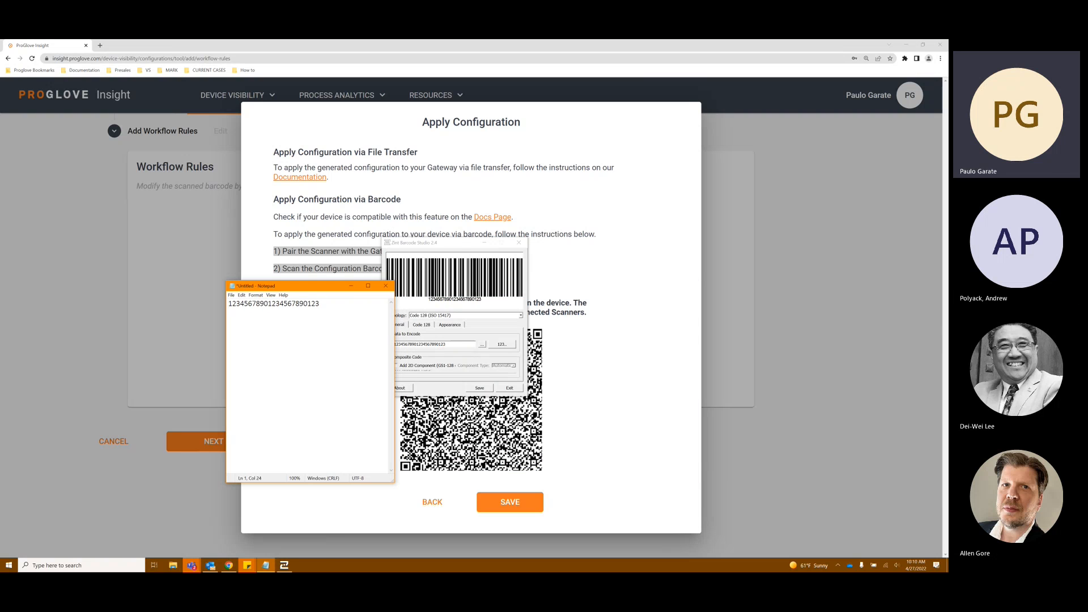
{"action": "left_click_drag", "start_coordinate": [316, 290], "coordinate": [296, 210]}
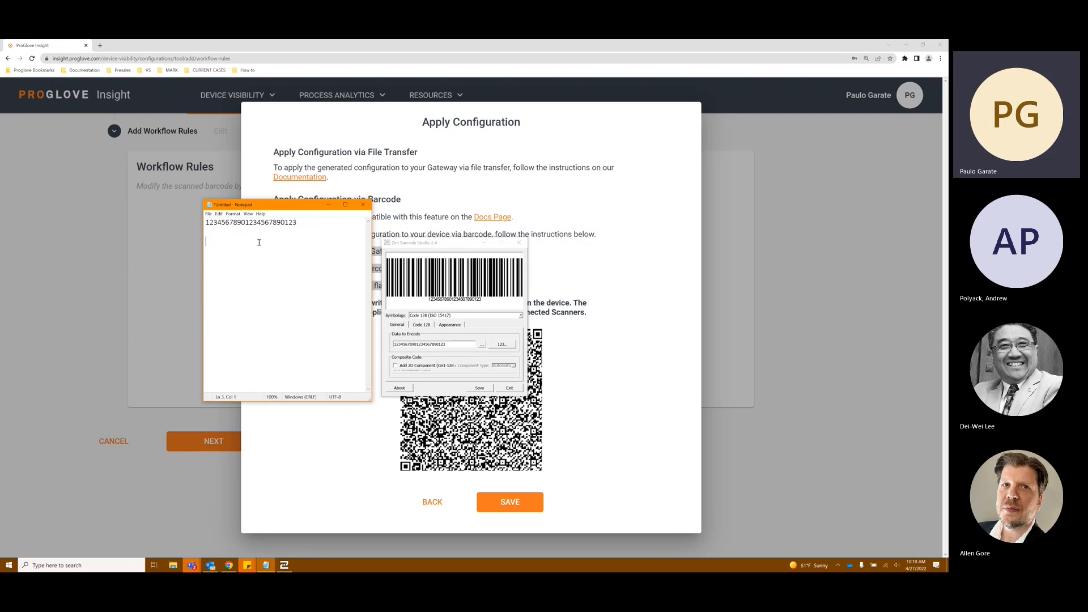
{"action": "left_click_drag", "start_coordinate": [455, 244], "coordinate": [708, 145]}
{"action": "left_click_drag", "start_coordinate": [260, 205], "coordinate": [439, 300]}
{"action": "left_click_drag", "start_coordinate": [680, 140], "coordinate": [619, 238]}
{"action": "left_click", "coordinate": [429, 348]}
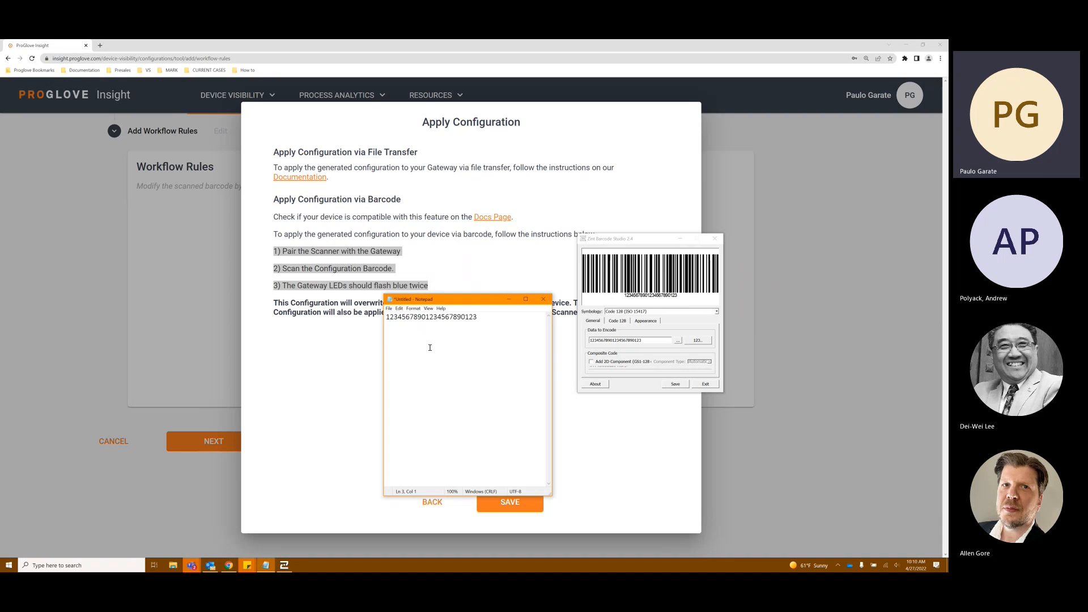
{"action": "type", "text": "901239012390123"}
Step: Close the barcode generator, minimize Notepad, and save the Test27 configuration
{"action": "left_click", "coordinate": [715, 239]}
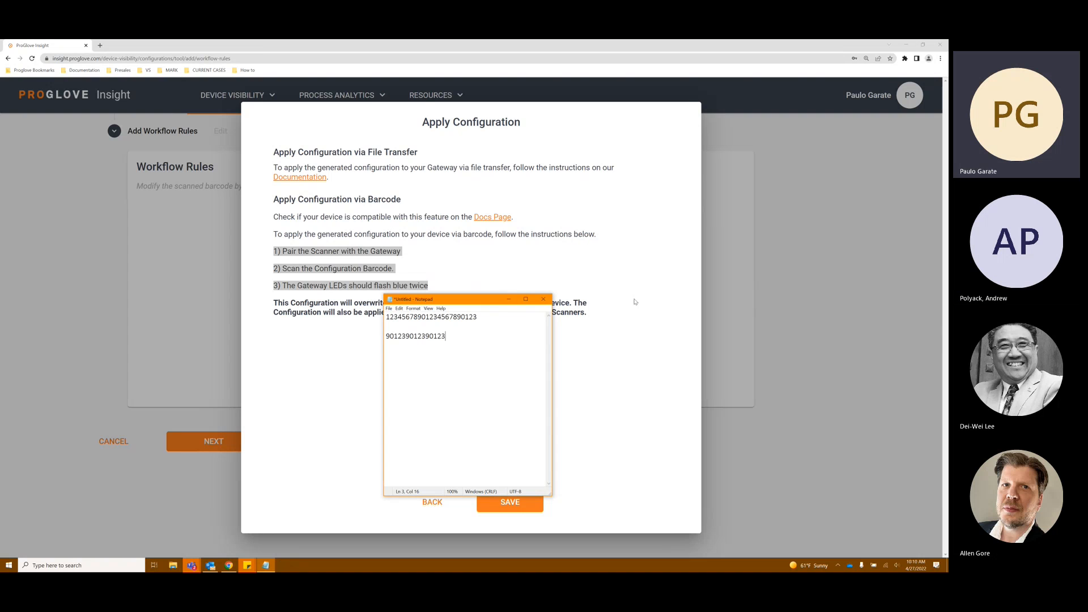
{"action": "left_click", "coordinate": [508, 299]}
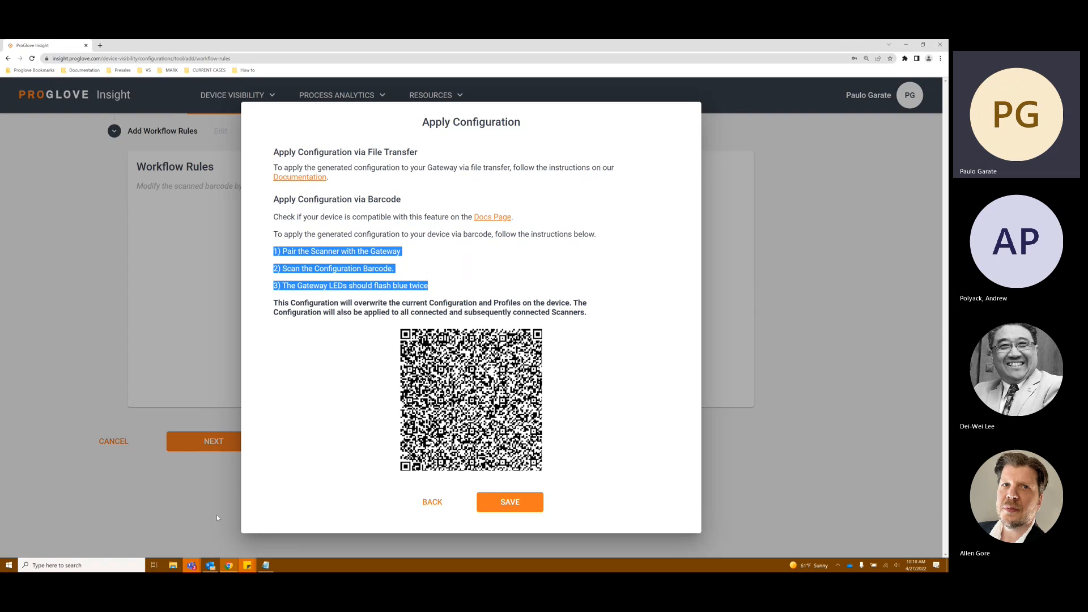
{"action": "left_click", "coordinate": [418, 306]}
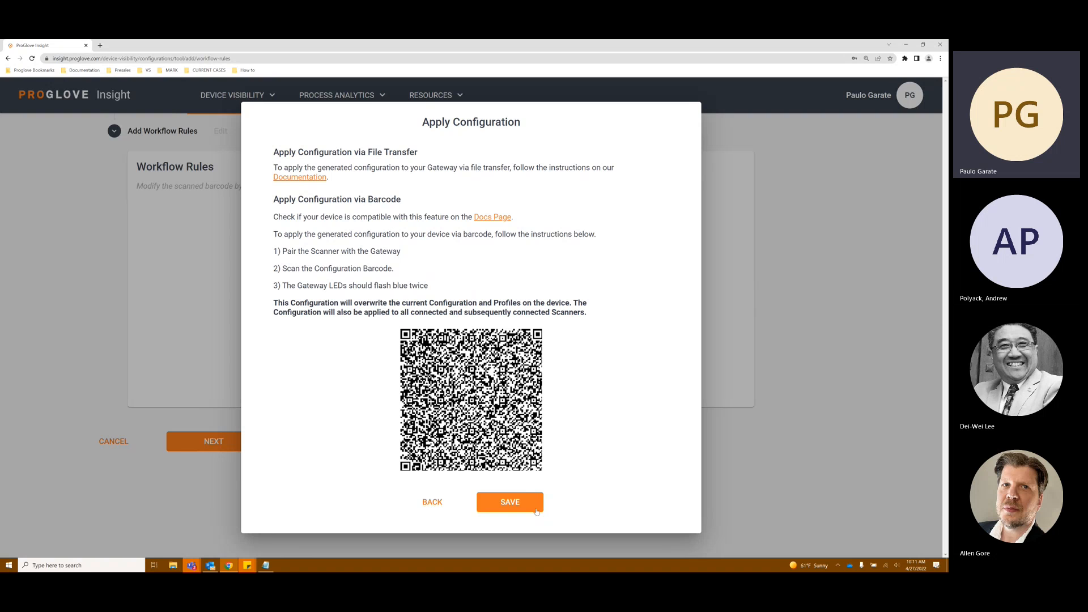
{"action": "left_click", "coordinate": [535, 507]}
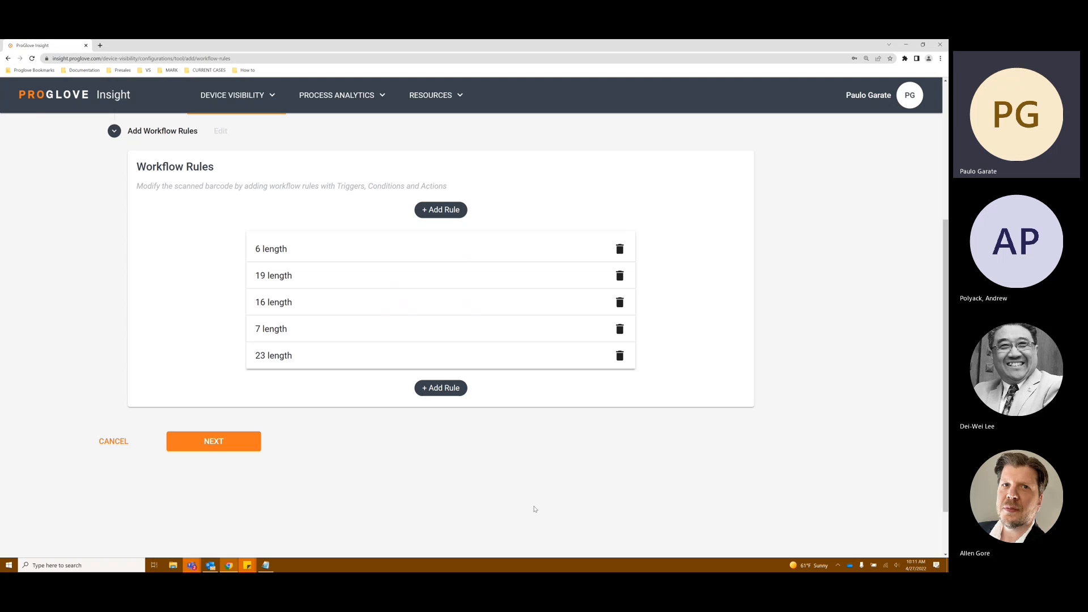